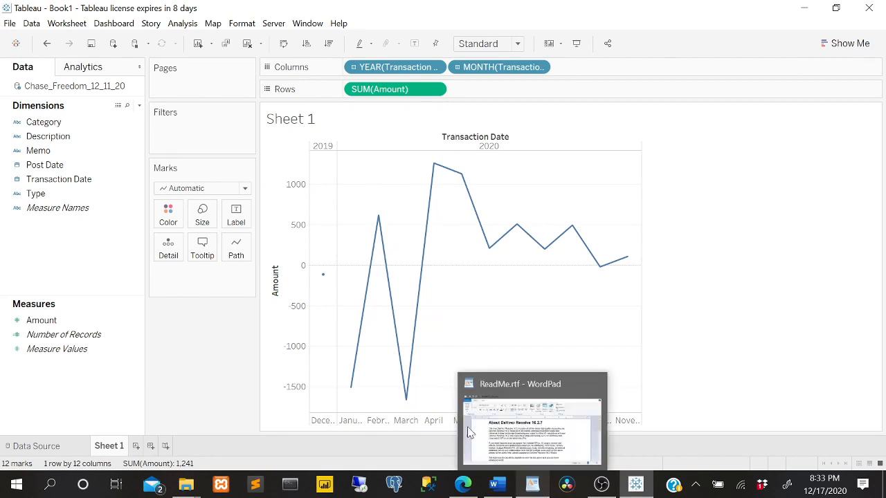
Switch to the Edge browser and examine the average salaries for "tableau" jobs in the United States on Indeed.
left_click(869, 8)
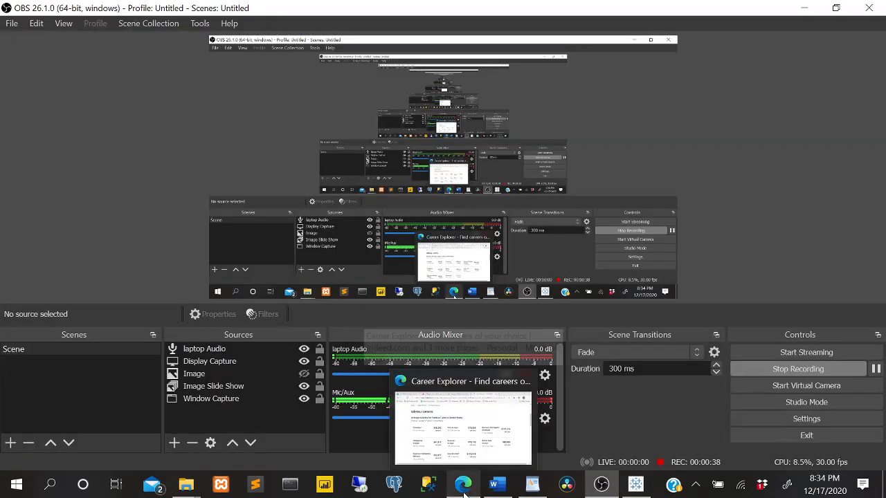
left_click(463, 486)
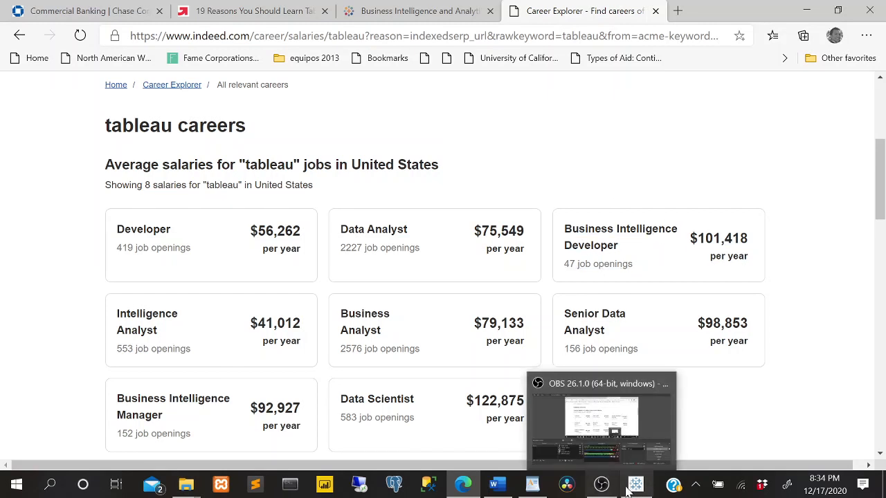
mouse_move(635, 488)
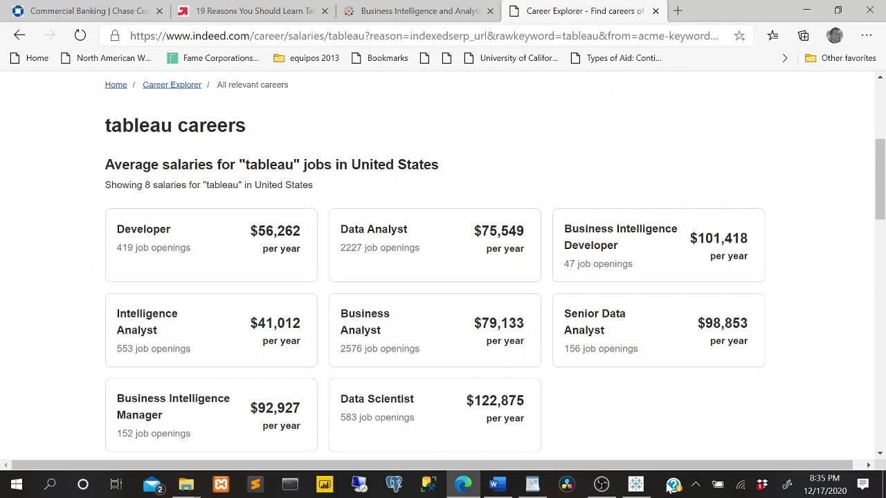
Read the Chase Commercial Banking guide's instructions for downloading account activity, including the supported file formats in step 2.
left_click(131, 11)
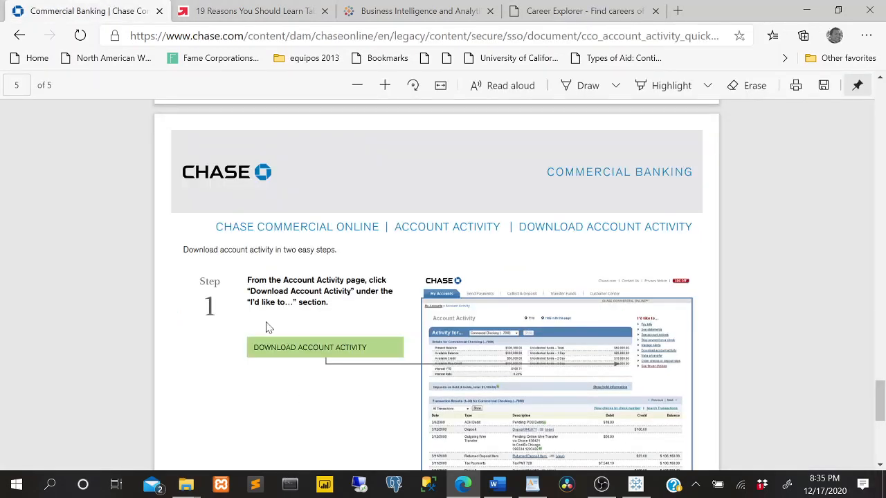
left_click_drag(366, 348, 351, 348)
left_click(602, 484)
left_click(601, 484)
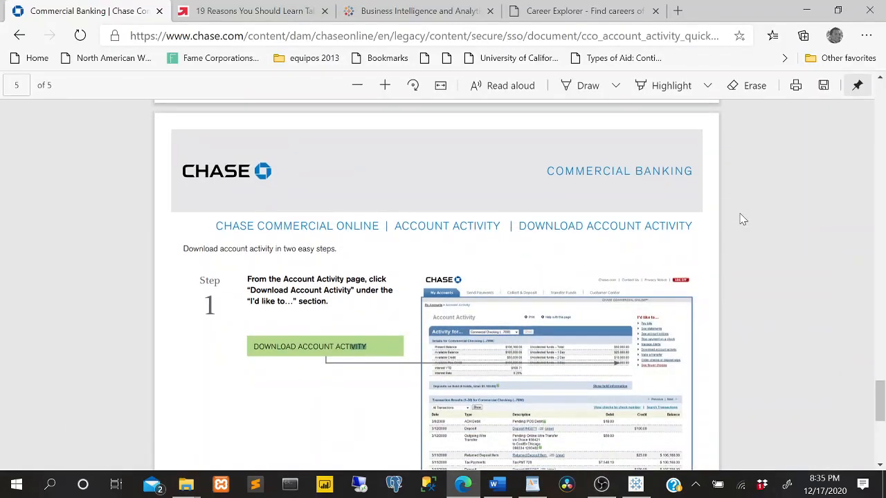
scroll(692, 277, "down", 5)
scroll(685, 297, "up", 8)
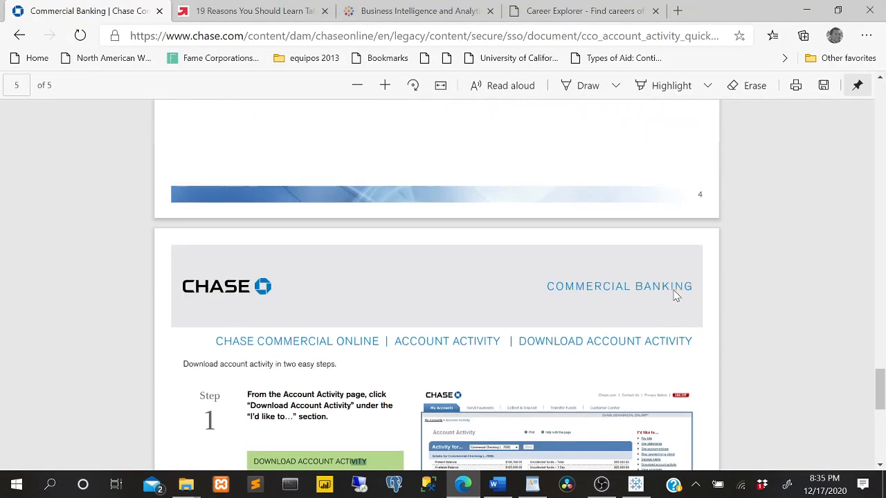
scroll(716, 306, "down", 8)
scroll(715, 306, "up", 12)
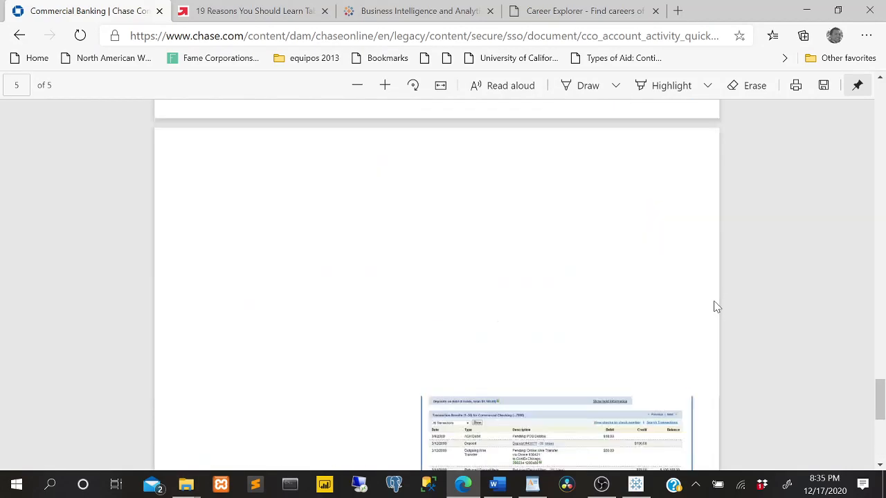
scroll(712, 298, "down", 10)
scroll(712, 293, "up", 4)
scroll(711, 293, "down", 6)
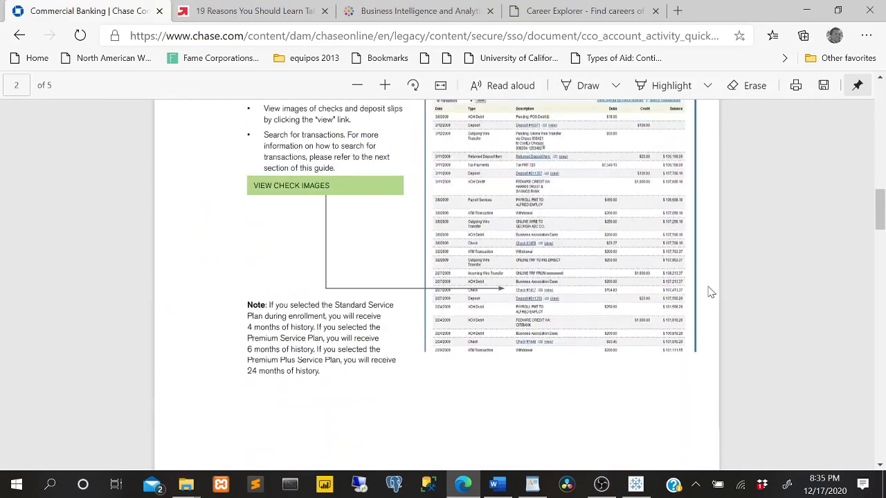
scroll(710, 292, "up", 8)
scroll(710, 292, "down", 5)
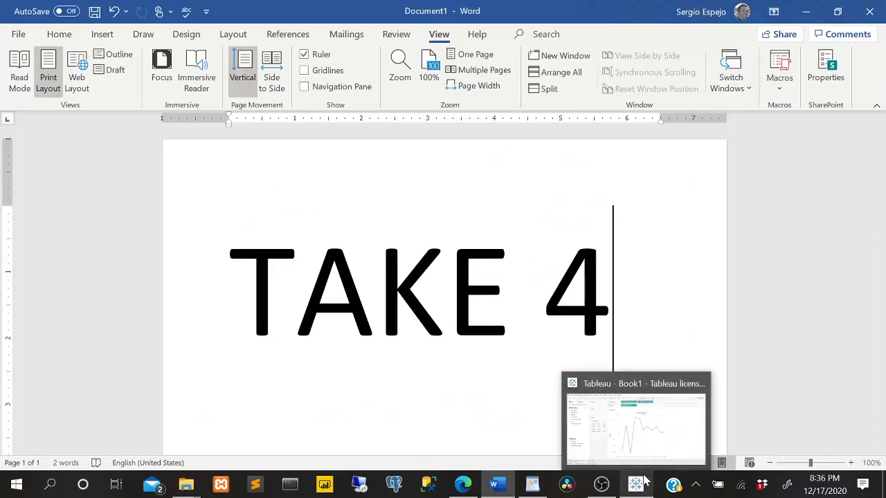
Switch to Tableau and restart it without saving Book1, continuing the trial and dismissing the recovered workbooks.
left_click(635, 483)
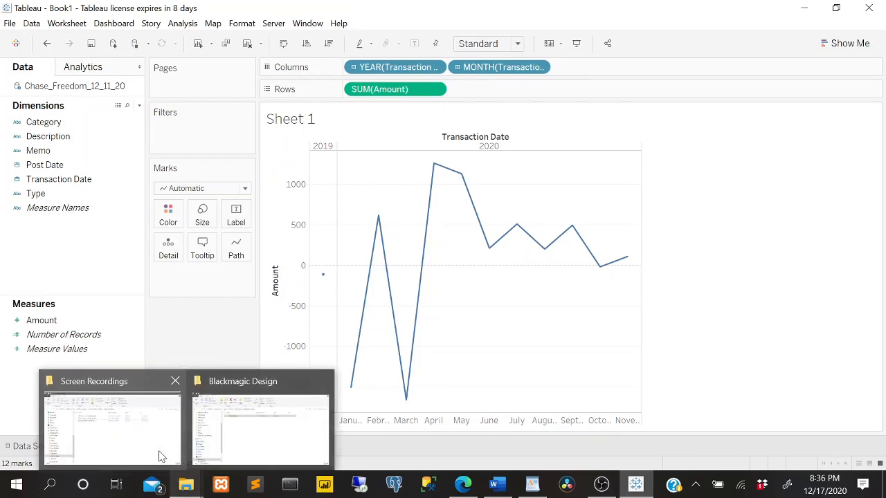
left_click(868, 8)
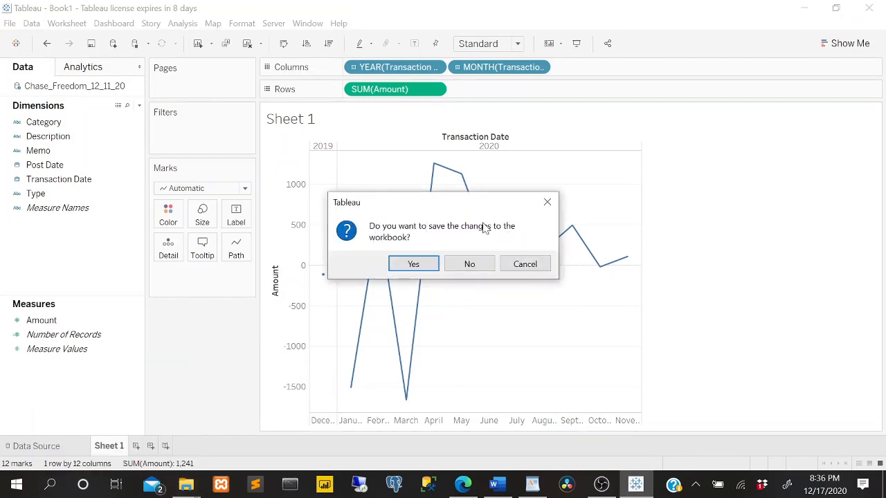
left_click(468, 263)
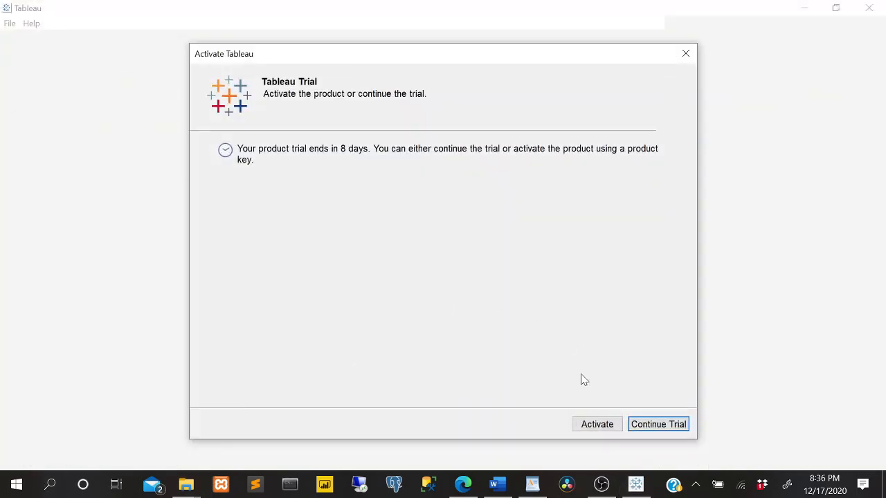
left_click(640, 424)
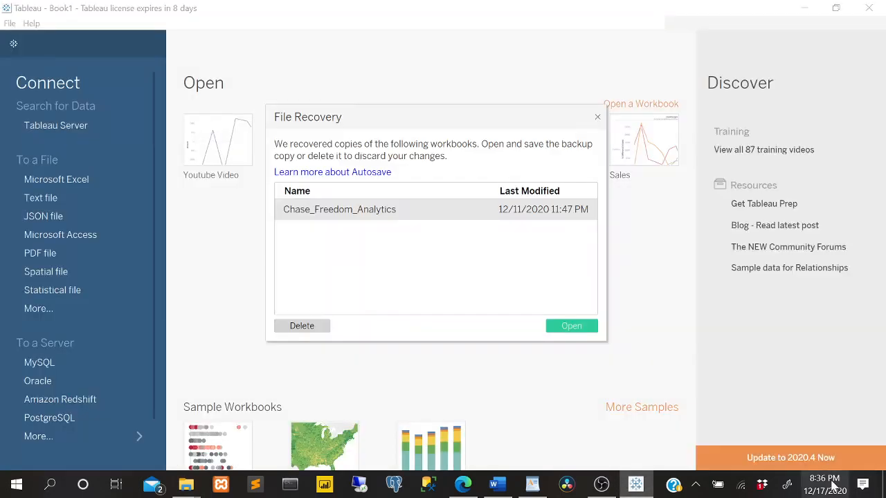
left_click(597, 118)
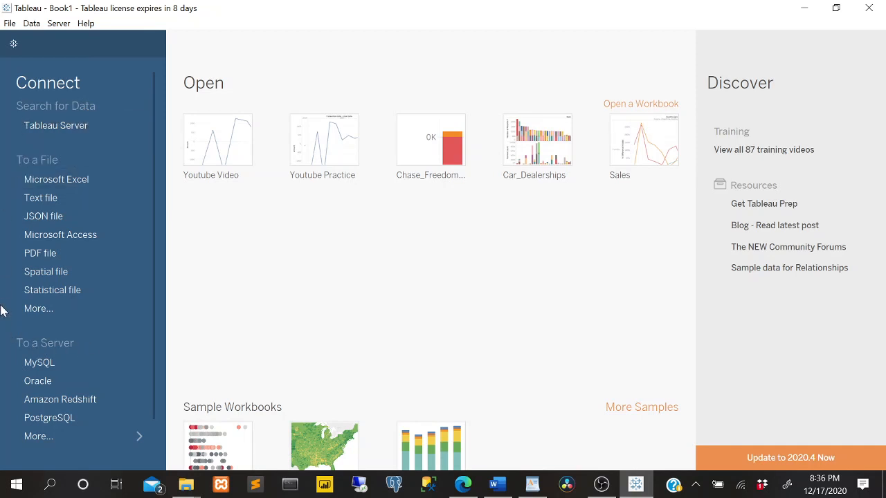
Connect to the data file Chase_Freedom_12_11_20.csv in the Datasets > Chase folder.
left_click(50, 311)
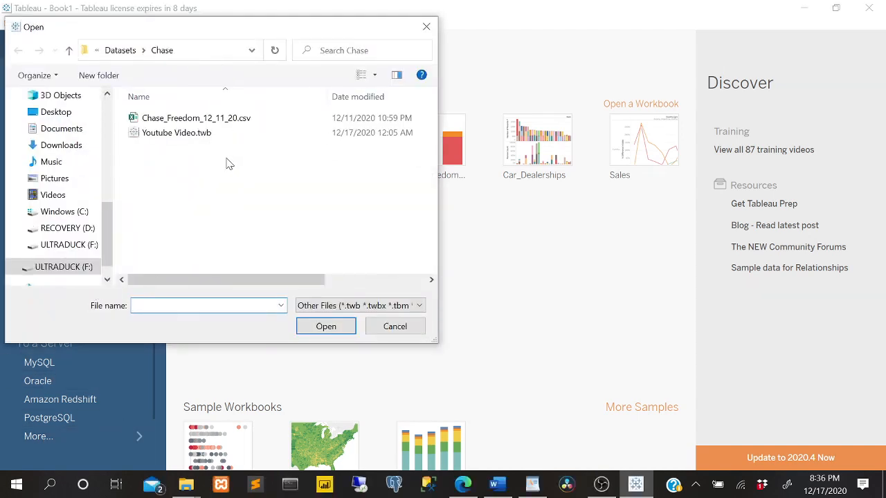
left_click(220, 121)
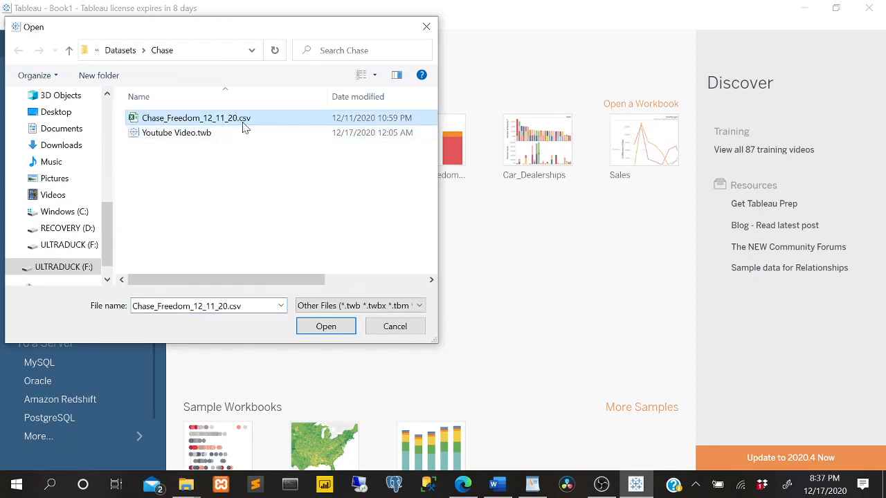
left_click(338, 329)
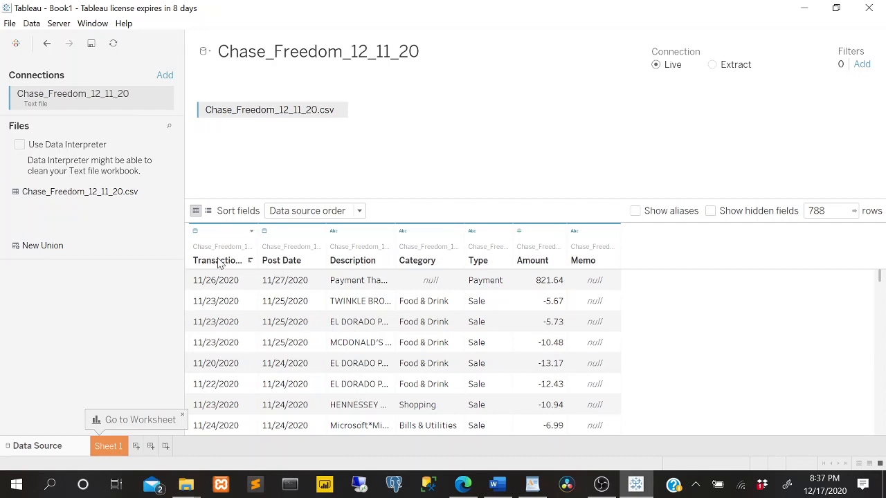
Widen the Transaction Date column in the data preview to show its full name and look through the rows.
left_click_drag(258, 232, 292, 244)
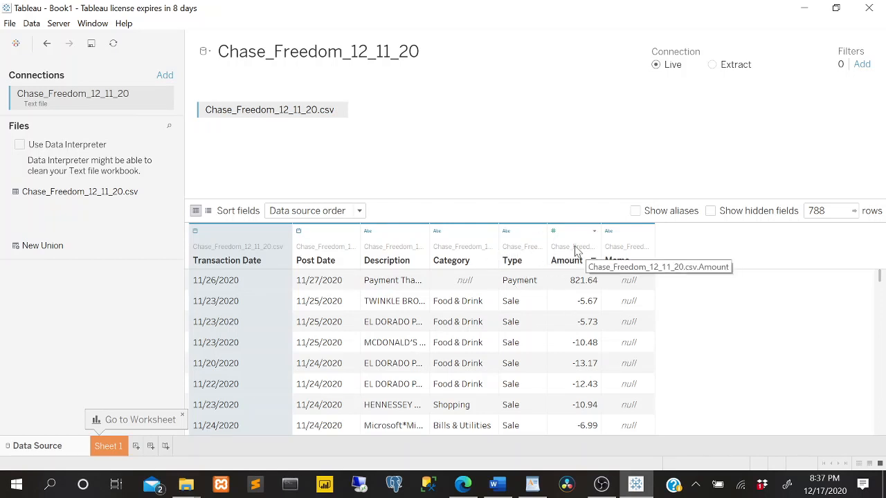
scroll(629, 309, "down", 10)
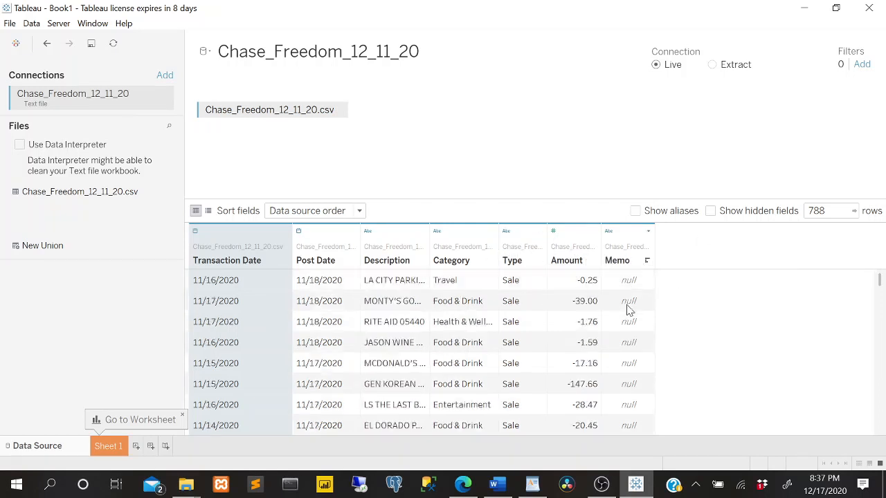
scroll(615, 301, "up", 10)
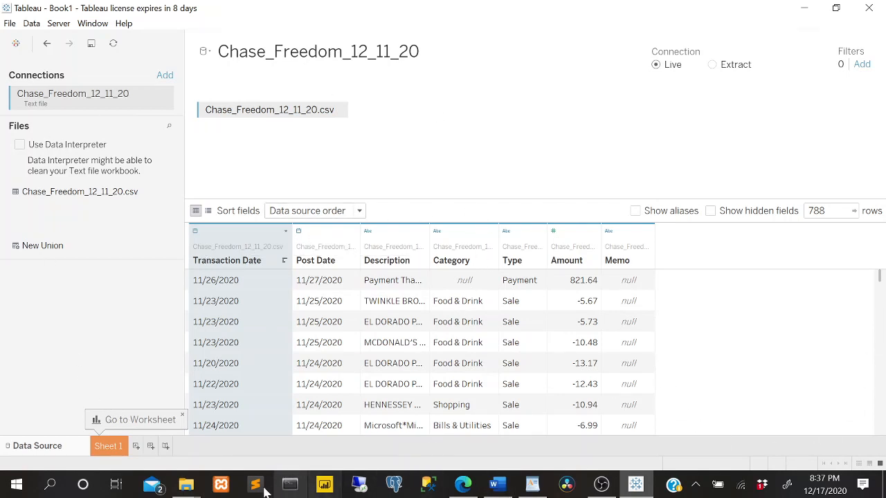
Open Sheet 1, add a second worksheet to the workbook and return to Sheet 1.
left_click(108, 446)
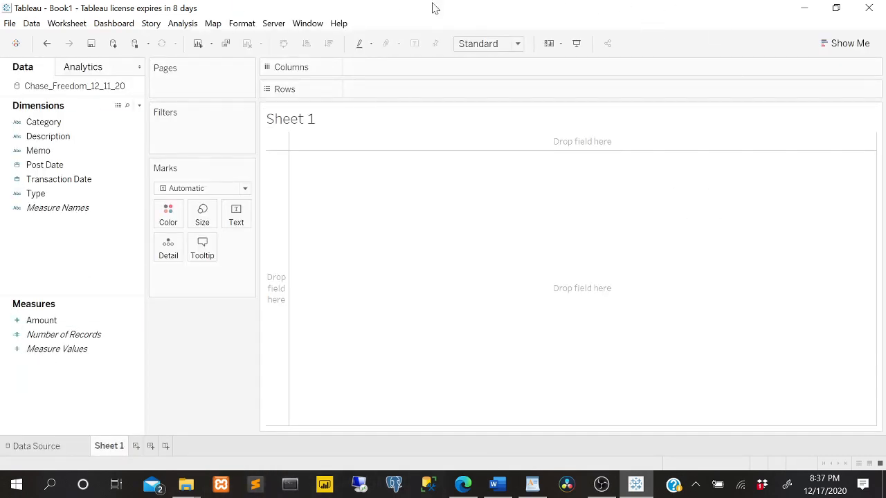
left_click(137, 447)
left_click(115, 449)
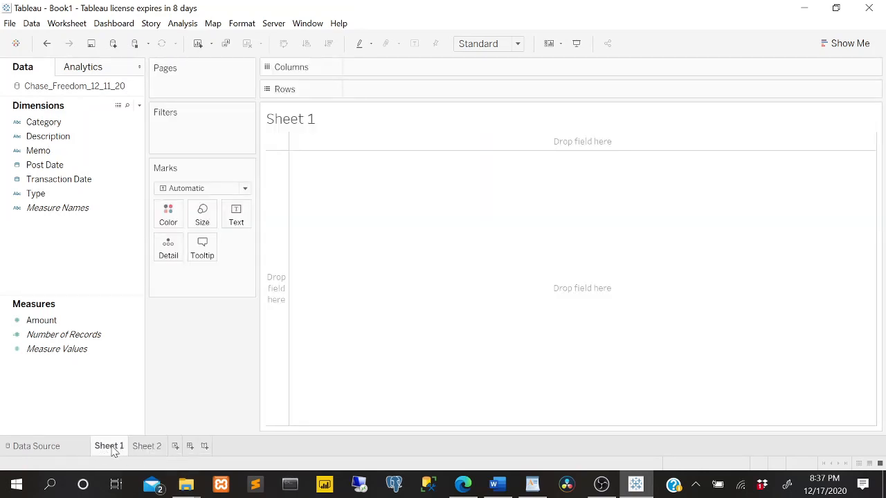
left_click(139, 449)
left_click(104, 448)
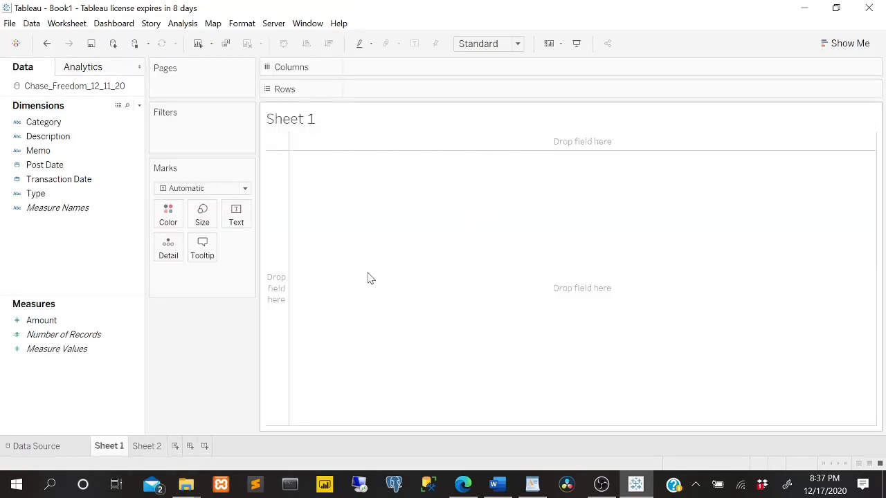
Rename Sheet 1 as General Overview.
double_click(115, 449)
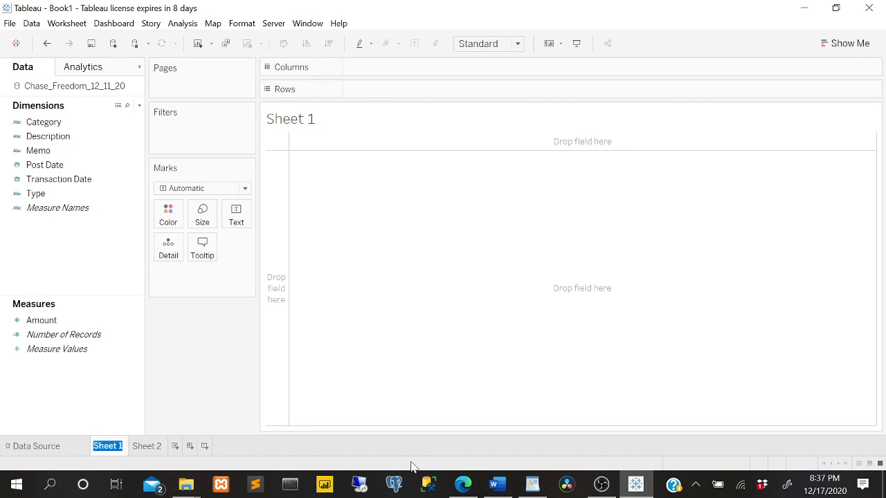
type("General Ov")
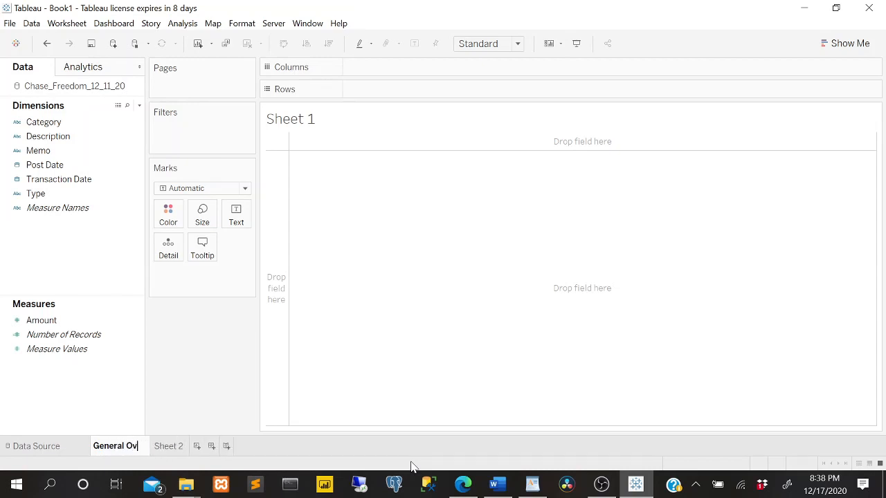
type("er")
type("view")
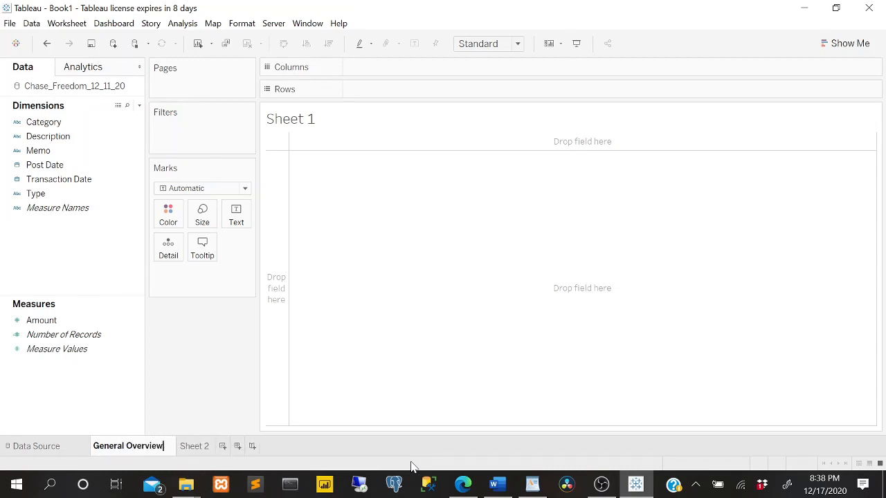
key("Return")
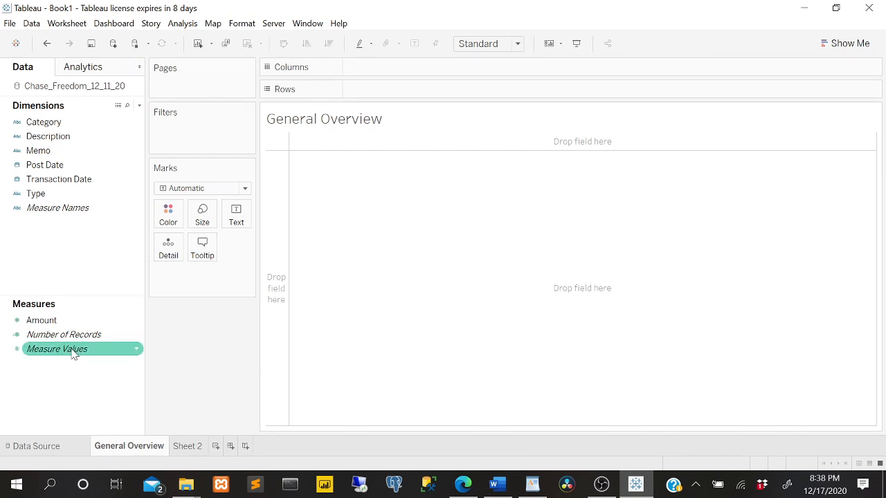
Try Post Date by year in the Columns of General Overview, check it against the source data and remove it.
left_click(37, 446)
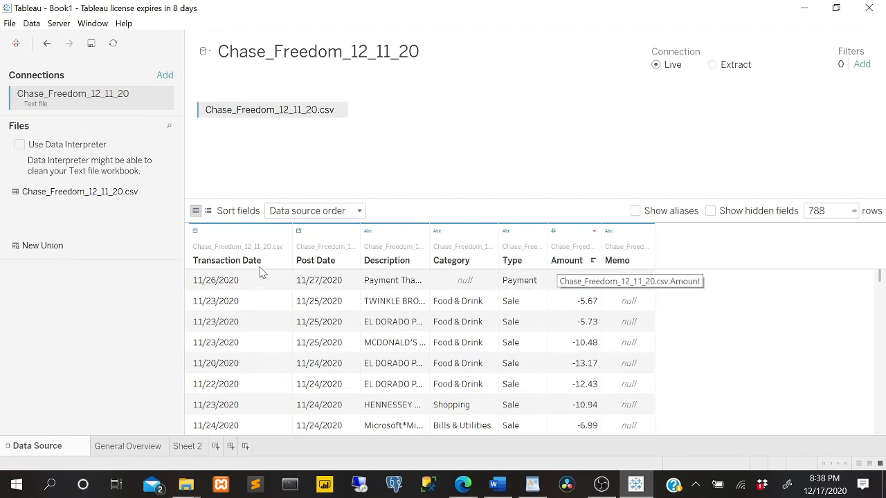
left_click(138, 450)
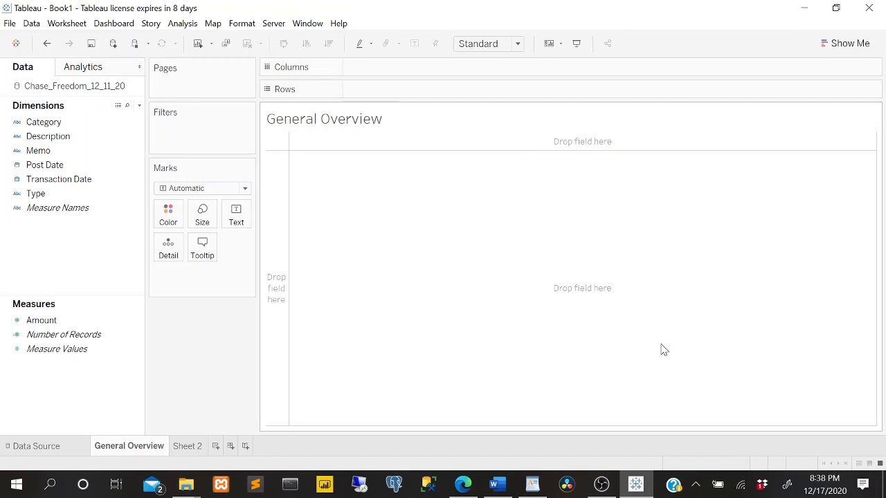
left_click(95, 168)
left_click_drag(83, 165, 422, 70)
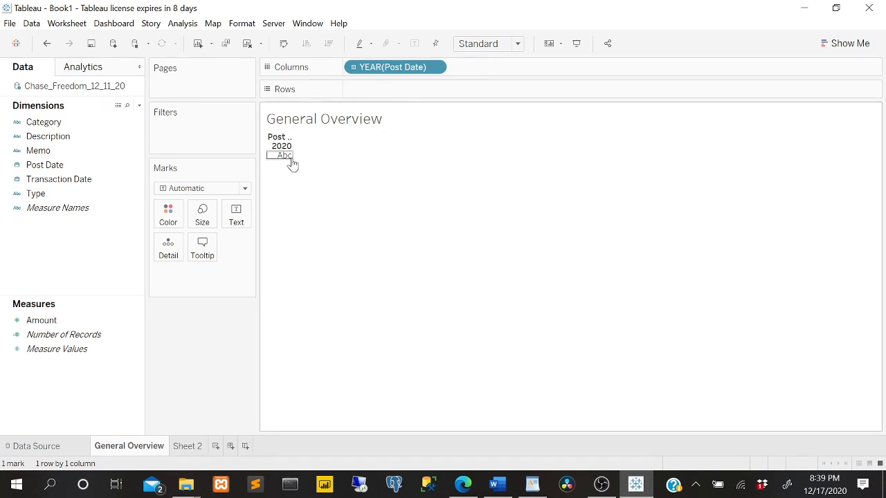
left_click(38, 445)
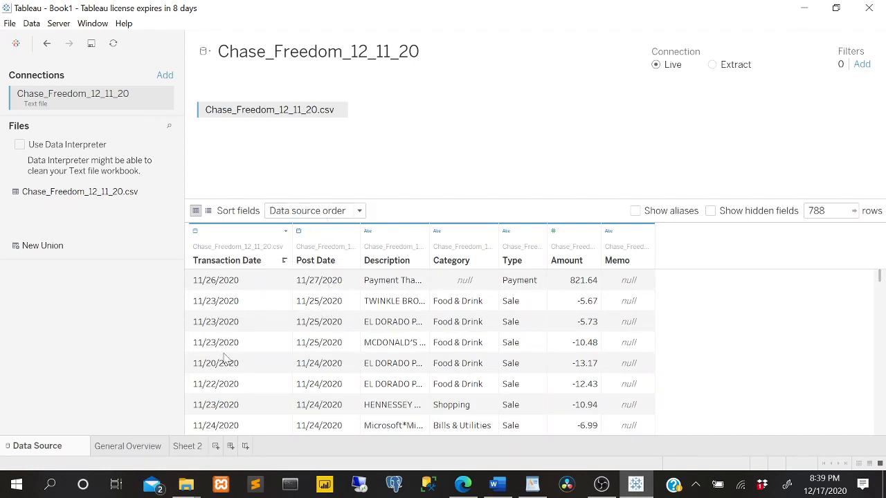
left_click(129, 447)
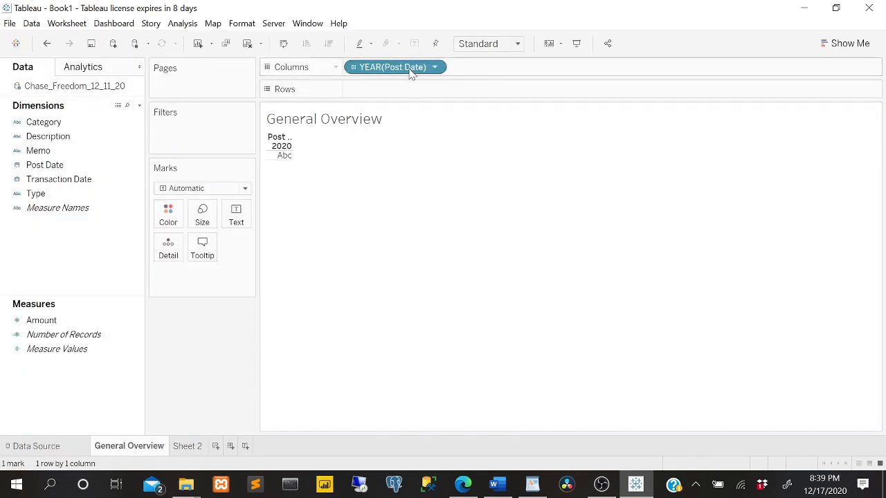
left_click_drag(411, 68, 232, 374)
Add Transaction Date to the Columns of General Overview twice, first by year and again by quarter.
left_click_drag(62, 179, 386, 65)
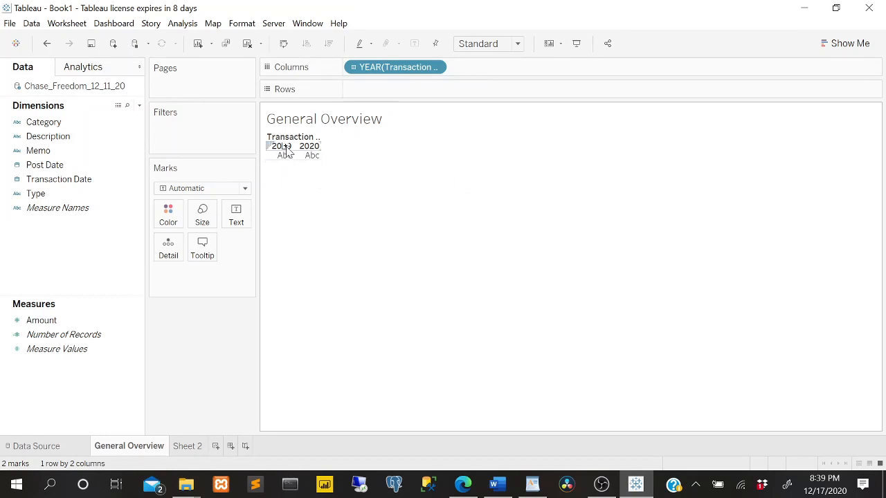
left_click(66, 182)
left_click(69, 178)
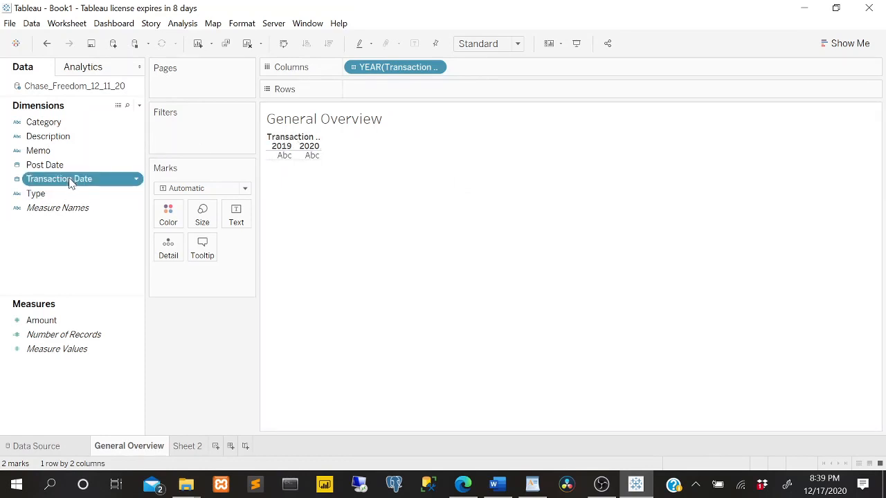
left_click_drag(74, 181, 495, 71)
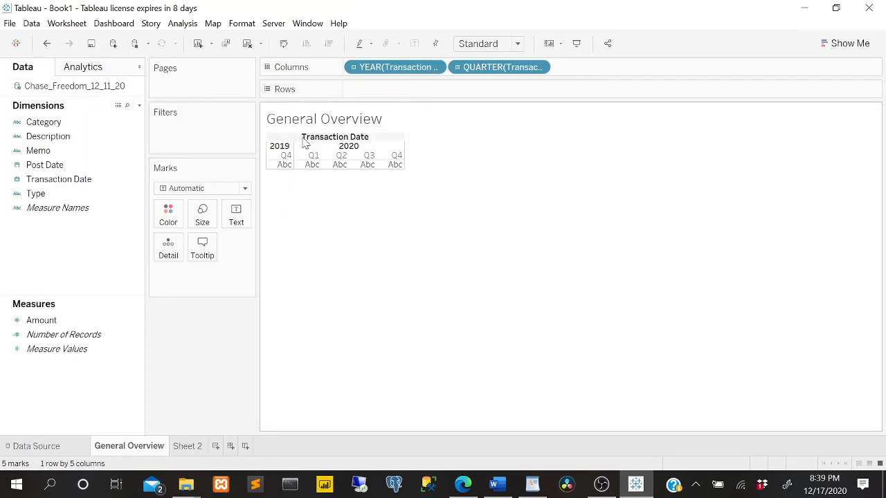
mouse_move(399, 168)
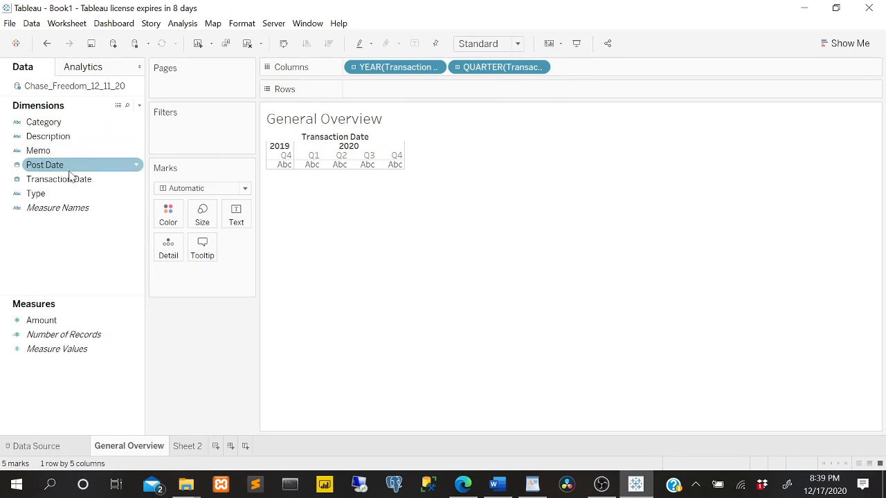
Add Transaction Date by month to Columns, and remove both the quarter and month fields so only the year is left.
left_click_drag(69, 179, 635, 73)
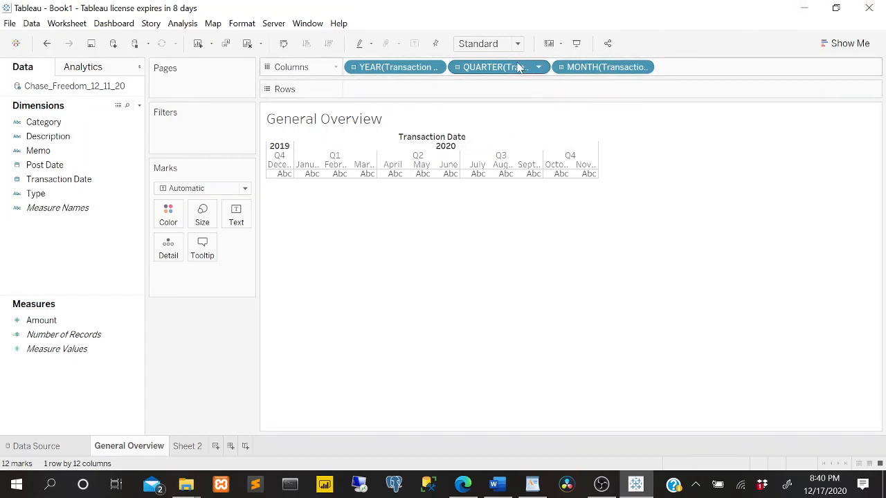
left_click_drag(518, 67, 211, 369)
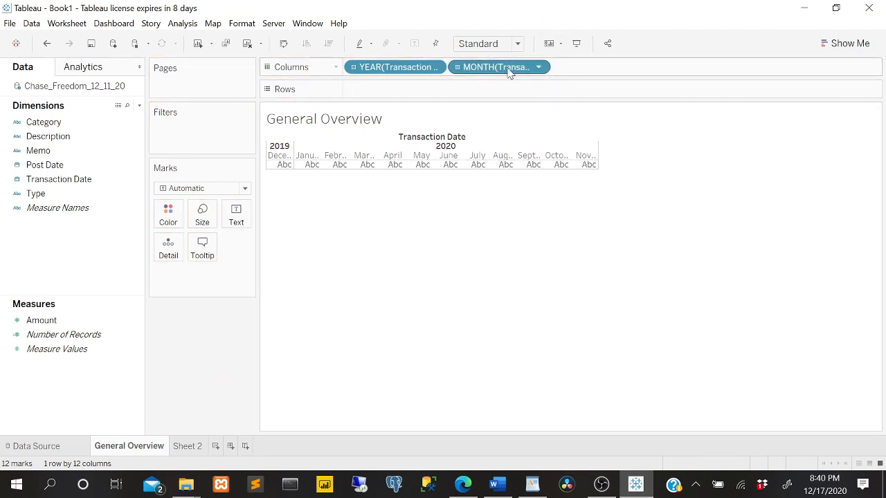
left_click_drag(512, 67, 212, 408)
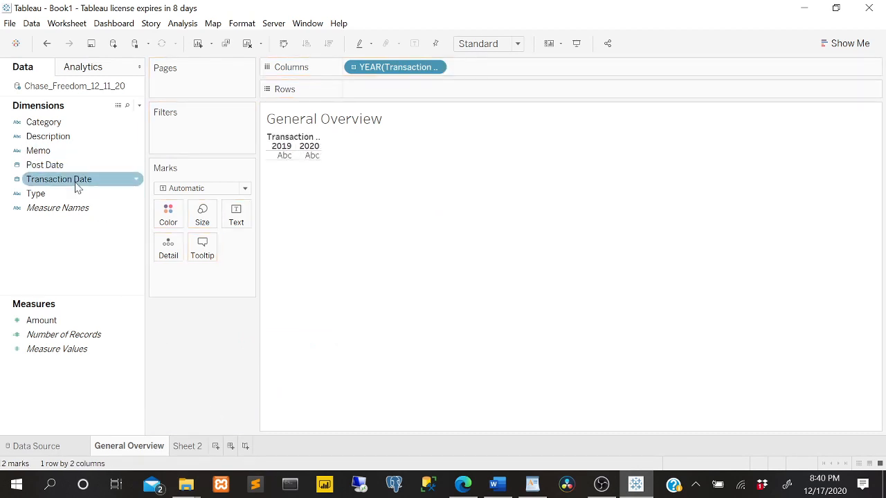
Add Transaction Date to Columns again after the year and set this second date field to Month.
left_click_drag(74, 185, 563, 73)
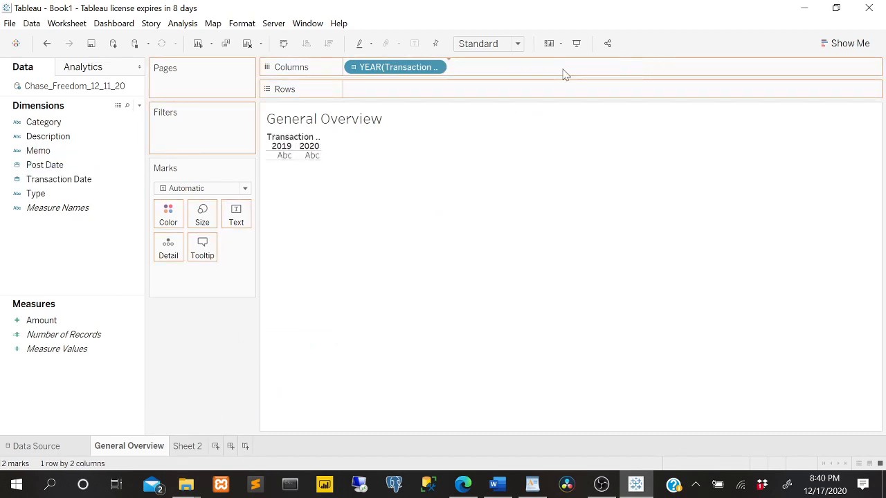
left_click(540, 67)
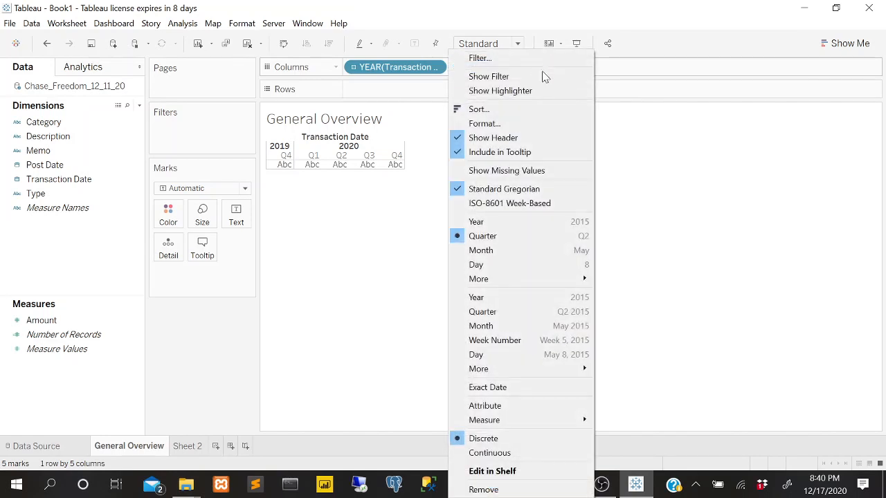
left_click(478, 251)
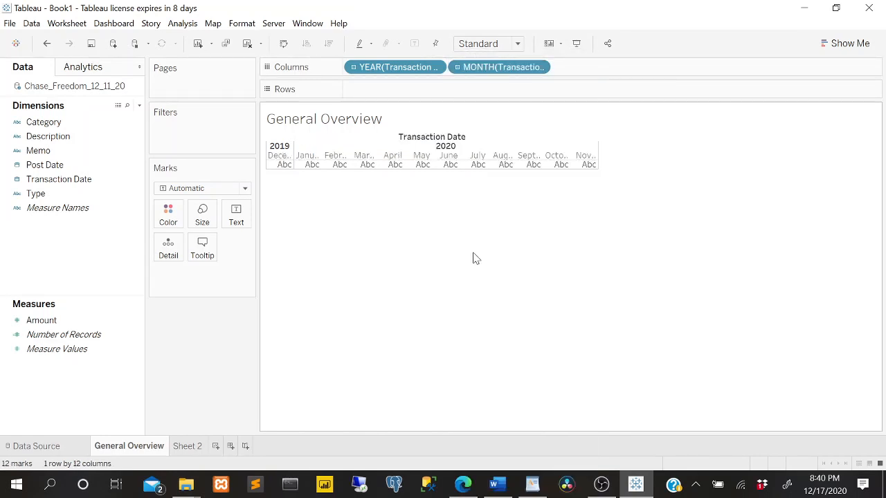
left_click(439, 67)
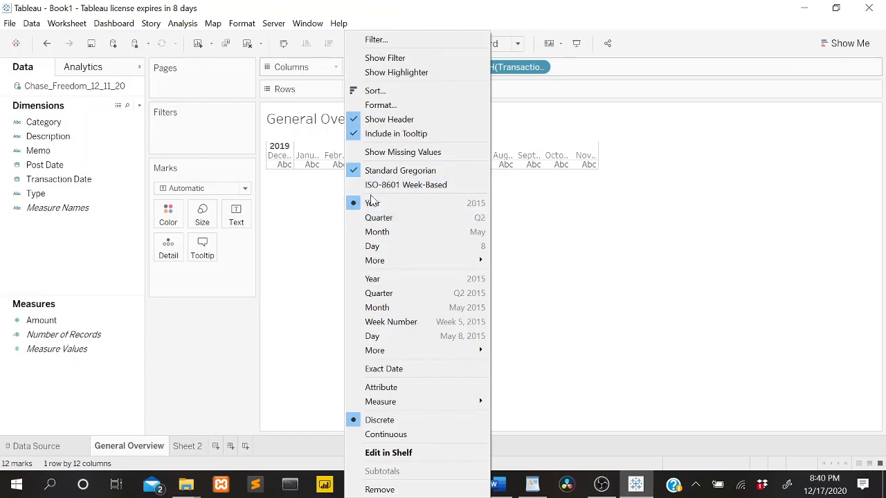
left_click(516, 67)
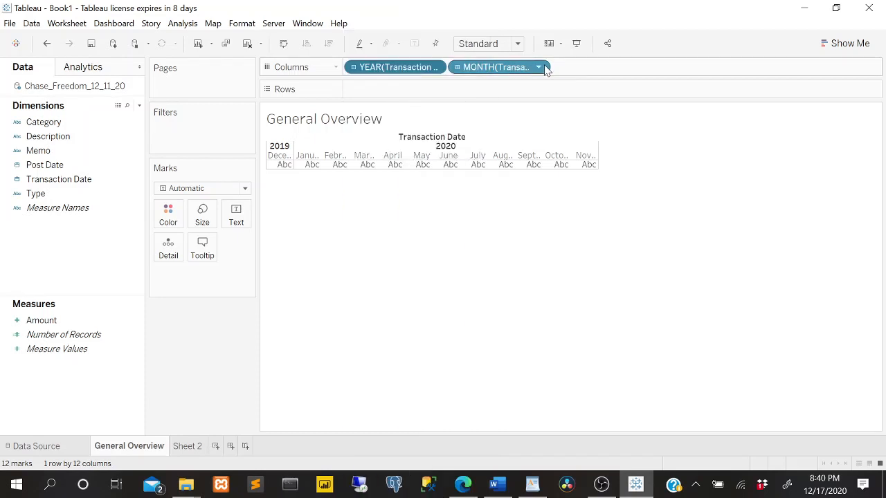
left_click(545, 67)
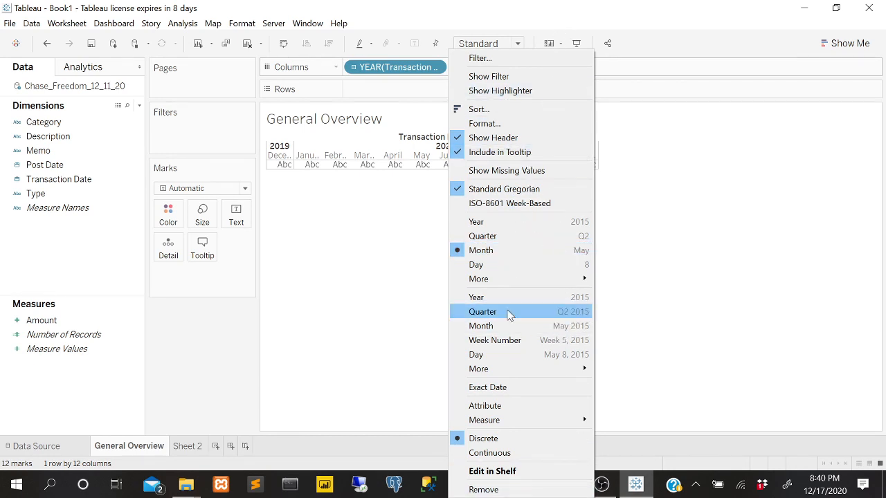
left_click(350, 259)
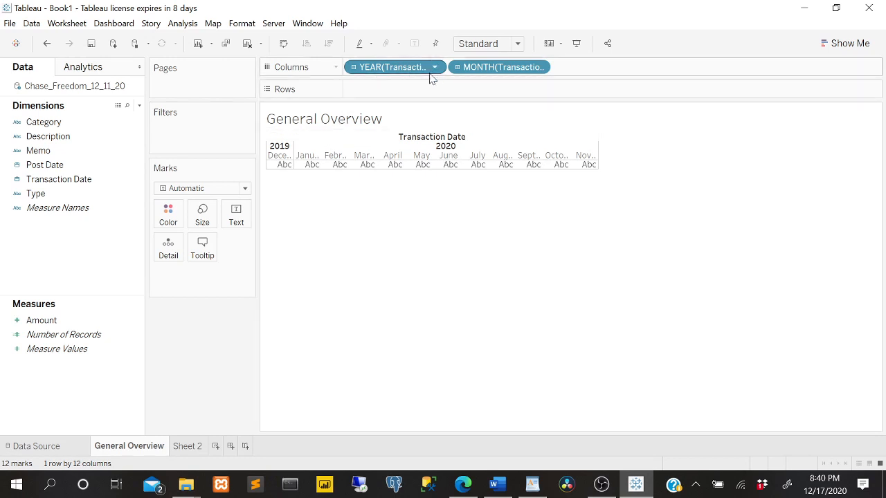
left_click(70, 180)
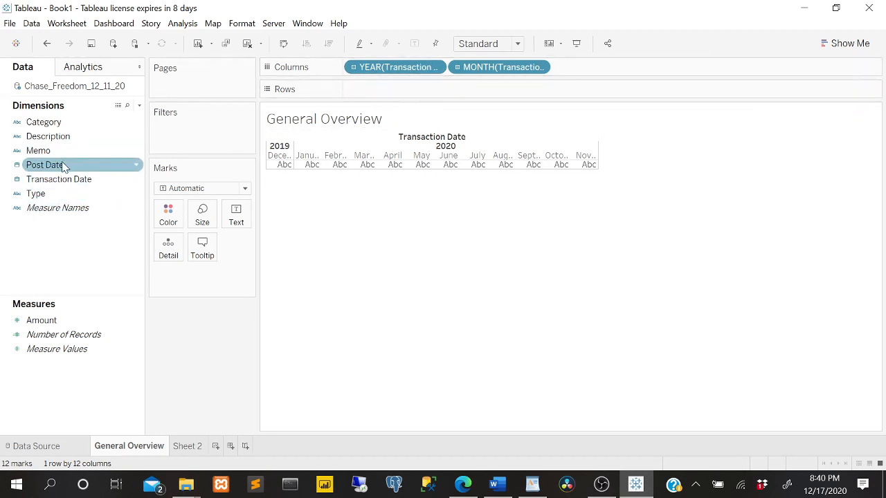
Add the sum of Amount to Rows and widen the line chart until all month labels fit in full.
left_click_drag(36, 321, 387, 88)
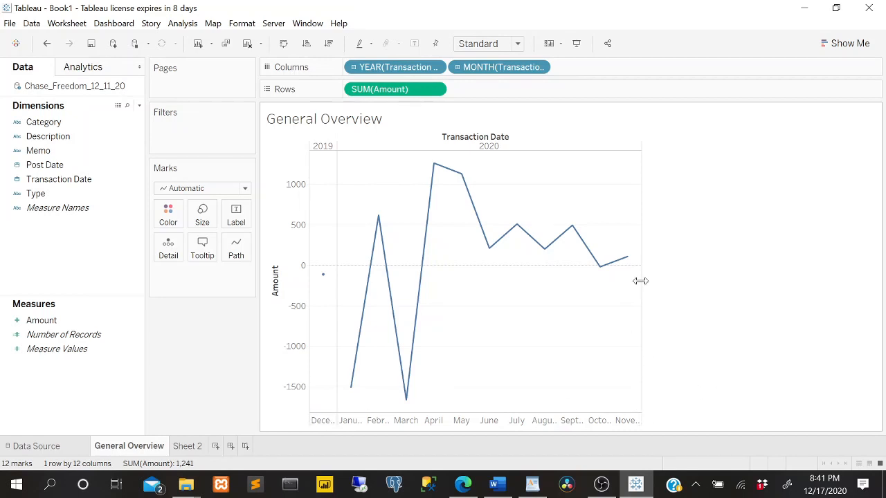
left_click_drag(640, 281, 675, 277)
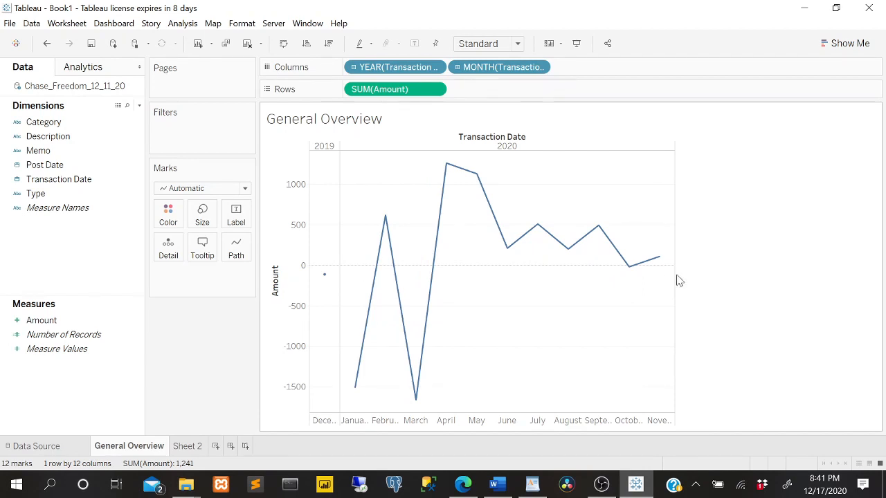
left_click_drag(676, 280, 797, 256)
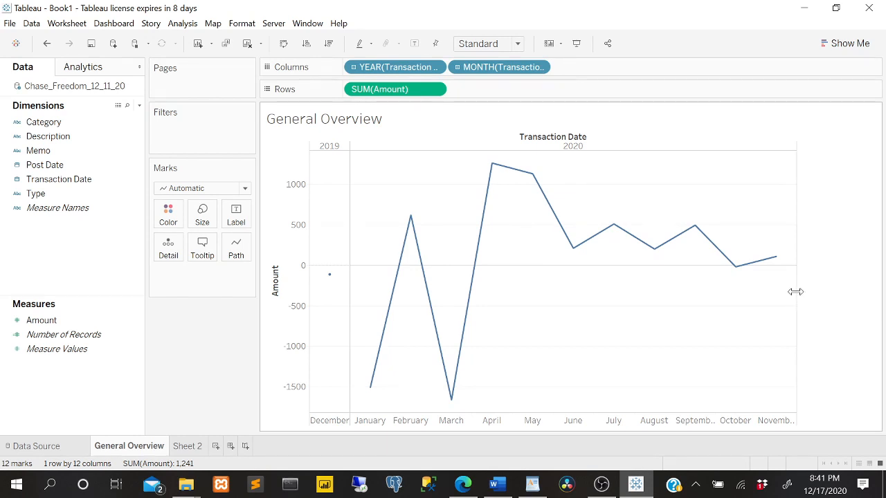
left_click_drag(795, 291, 841, 299)
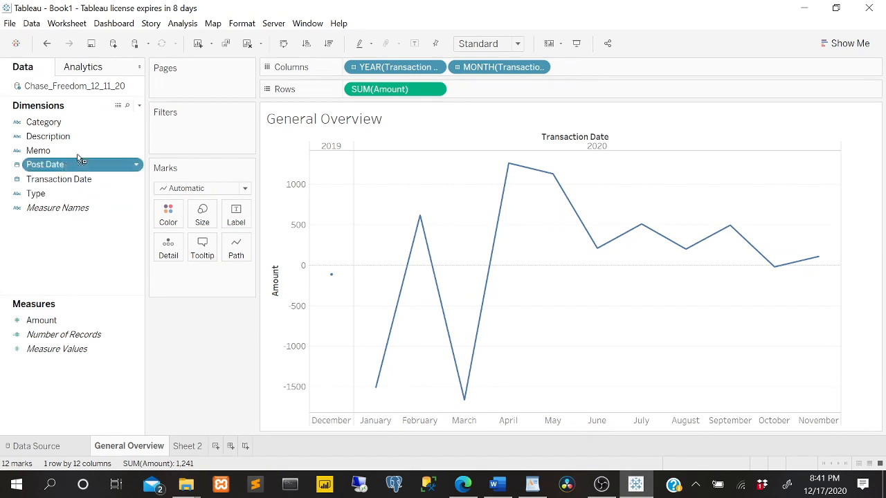
left_click_drag(79, 165, 204, 134)
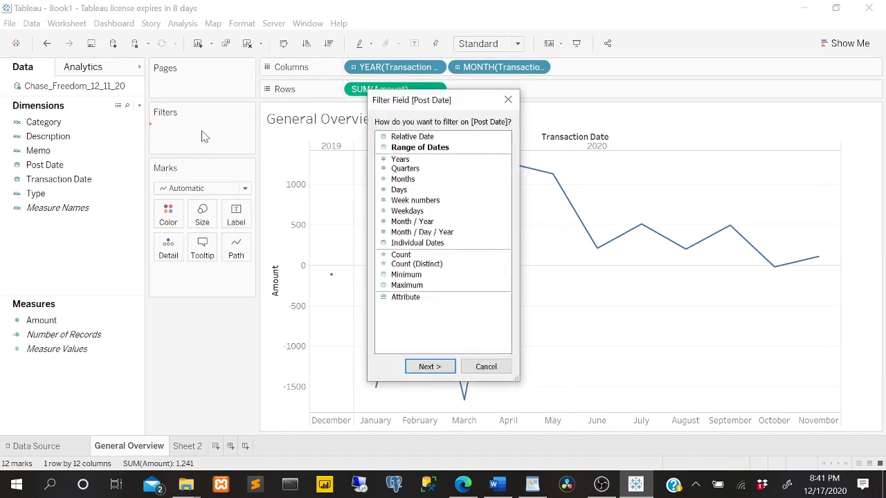
left_click(401, 160)
left_click(429, 367)
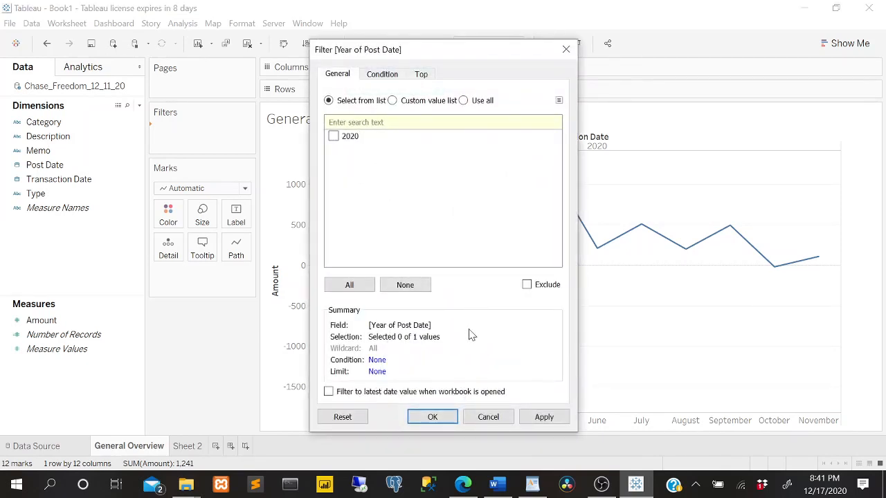
left_click(491, 418)
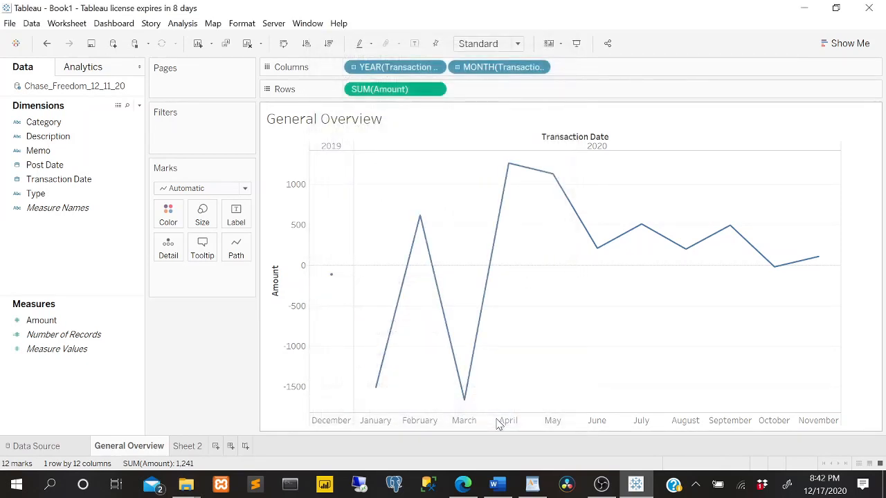
Filter General Overview by years of Transaction Date, excluding 2019 and keeping 2020.
left_click(54, 185)
left_click_drag(58, 188, 196, 121)
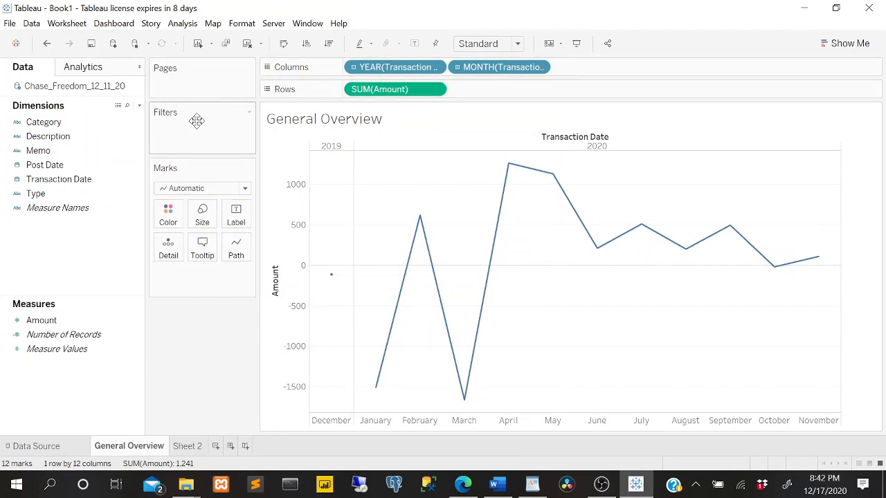
left_click(80, 208)
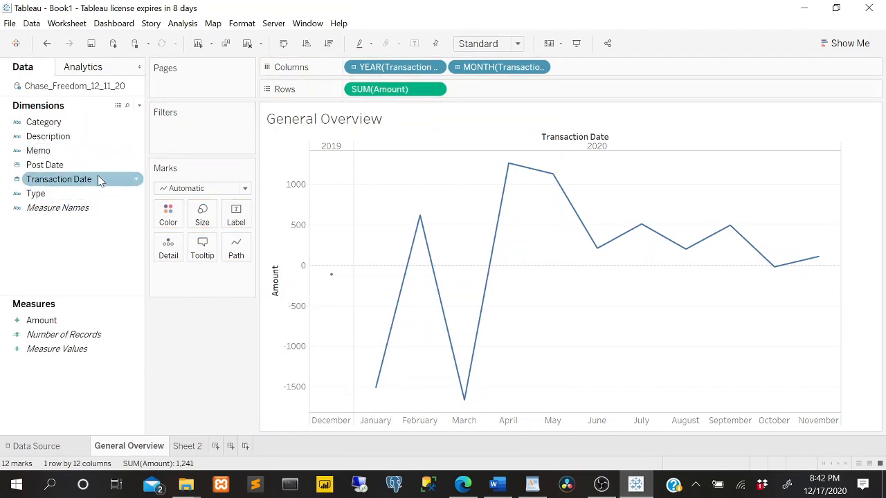
left_click_drag(98, 177, 225, 136)
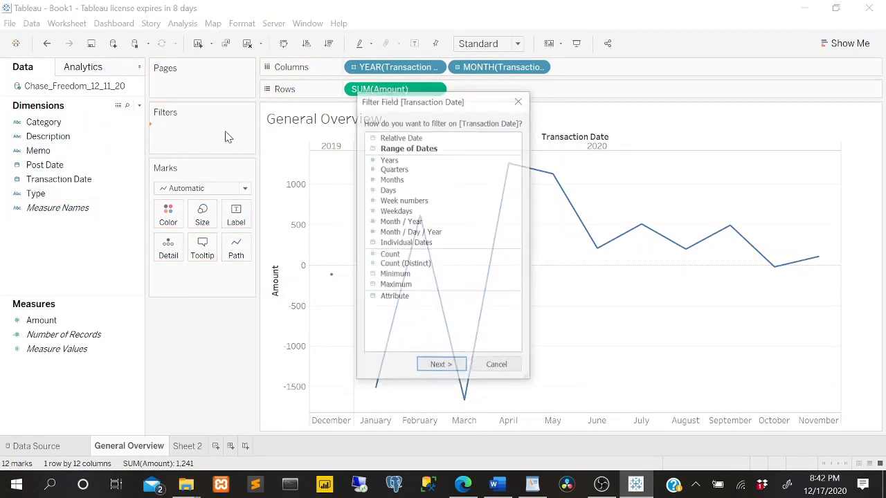
left_click(406, 161)
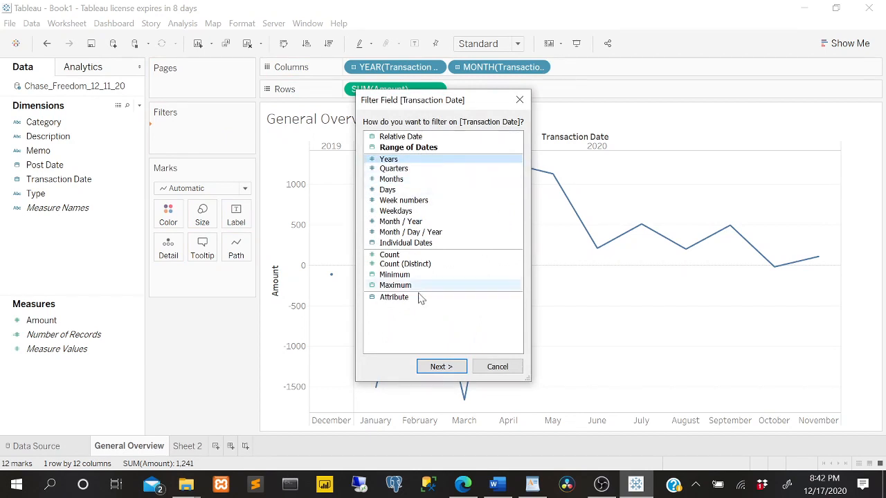
left_click(436, 366)
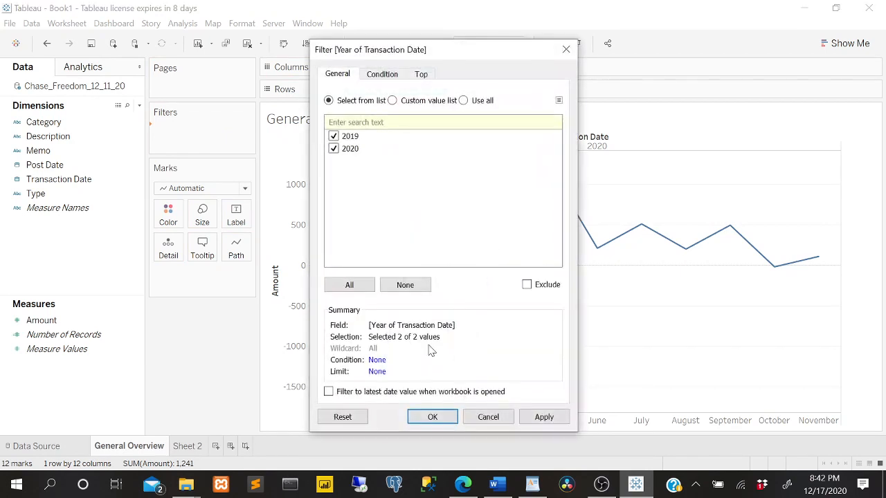
left_click(350, 137)
left_click(431, 416)
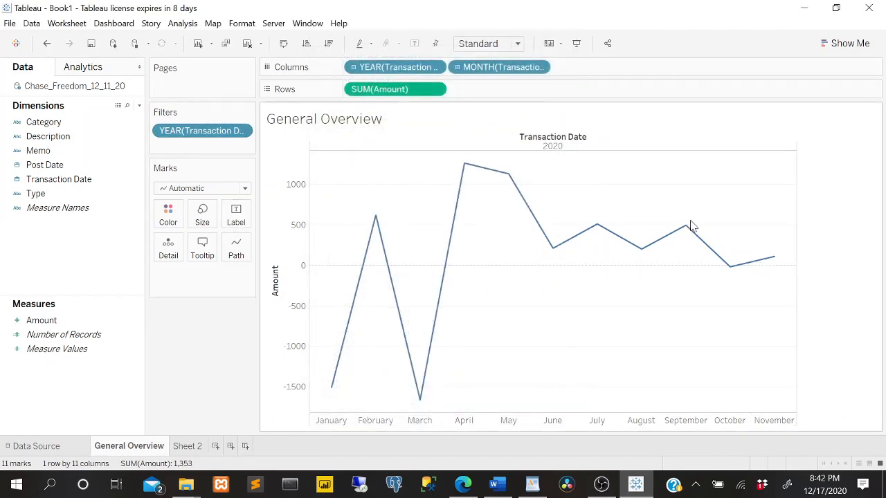
Show the Transaction Date year filter beside the chart and try switching 2019 on and off.
right_click(205, 134)
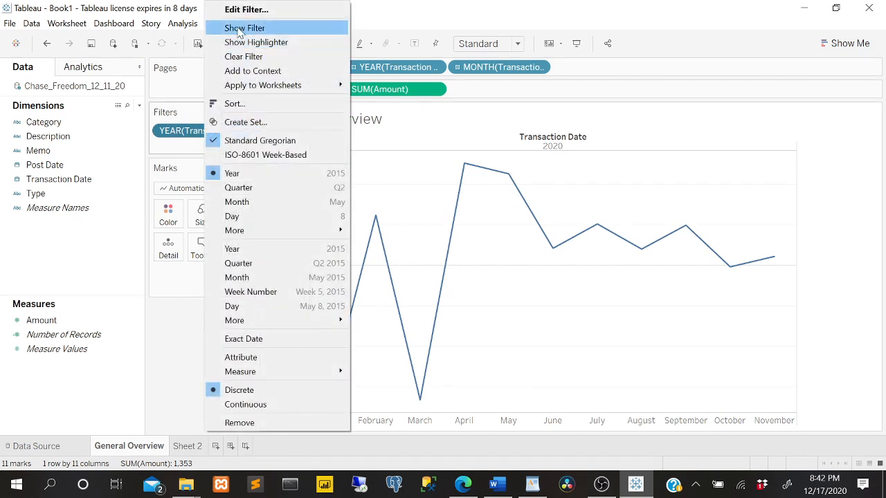
left_click(241, 28)
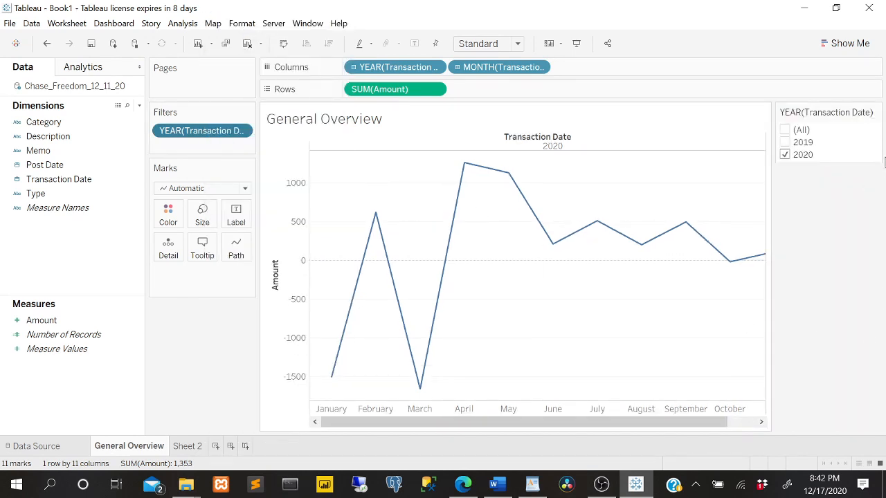
left_click(785, 143)
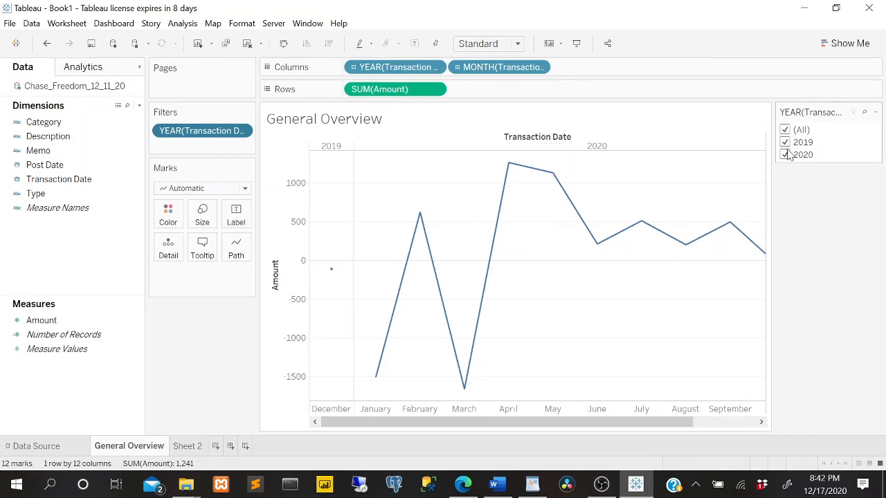
left_click(785, 142)
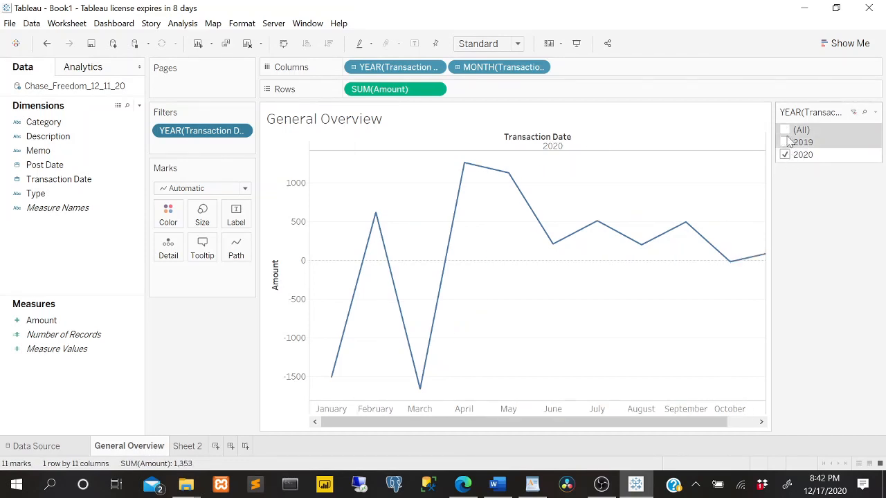
left_click(786, 143)
left_click(786, 143)
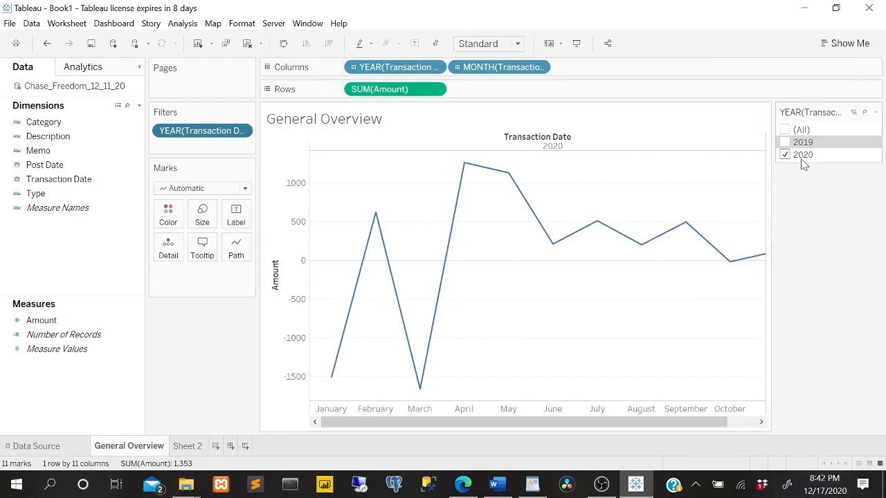
left_click(784, 143)
left_click(785, 143)
Hide the Transaction Date year filter control from the worksheet view.
right_click(851, 133)
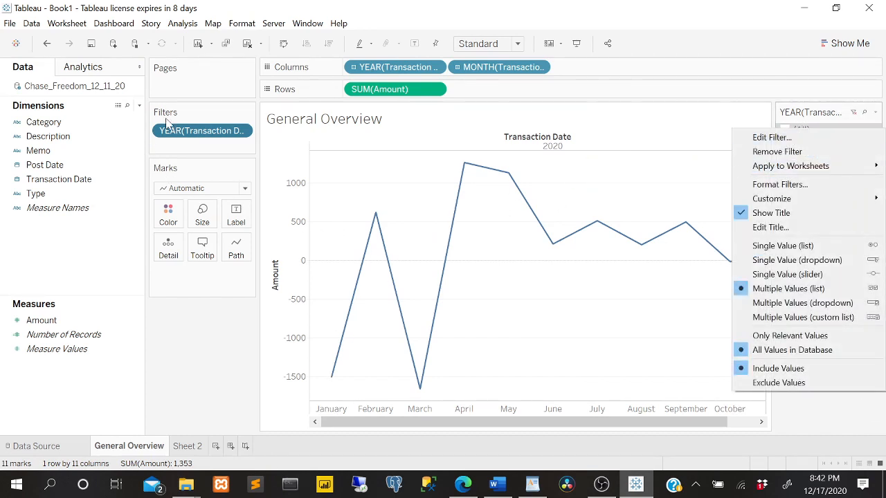
left_click(181, 135)
right_click(180, 134)
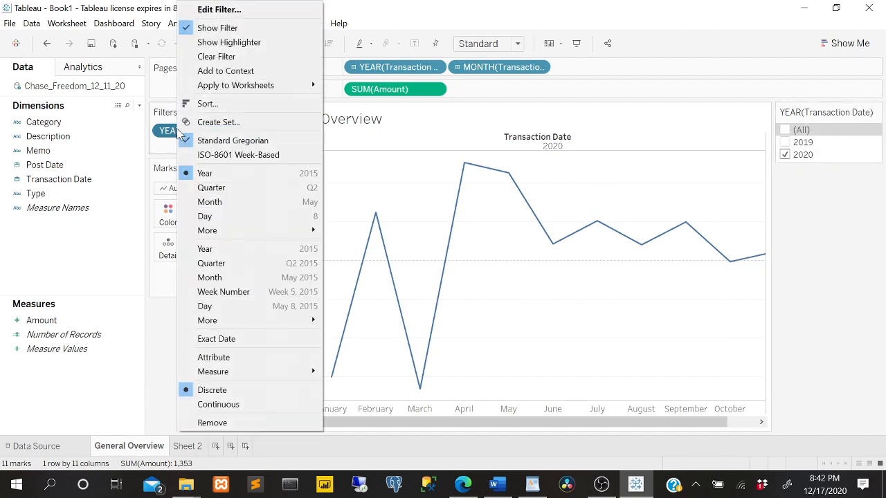
left_click(217, 28)
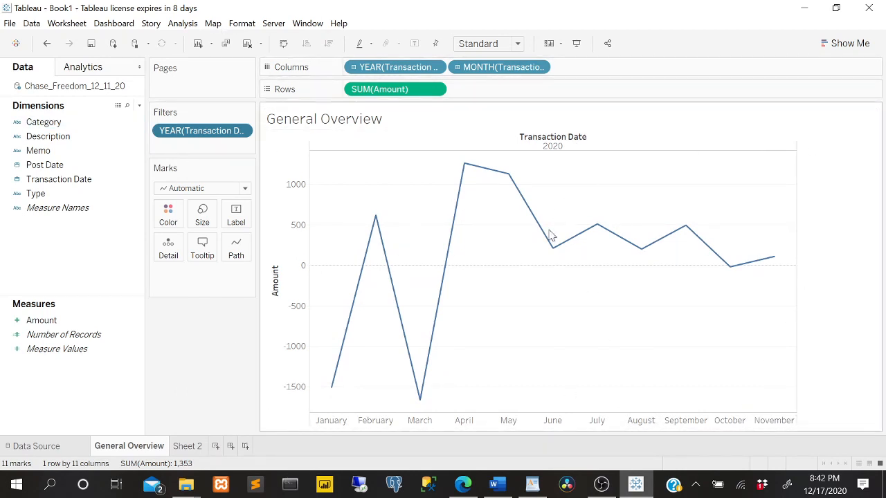
Examine the January, March and February points on the line, and look at Sheet 2 before returning to General Overview.
mouse_move(332, 390)
mouse_move(418, 404)
mouse_move(376, 220)
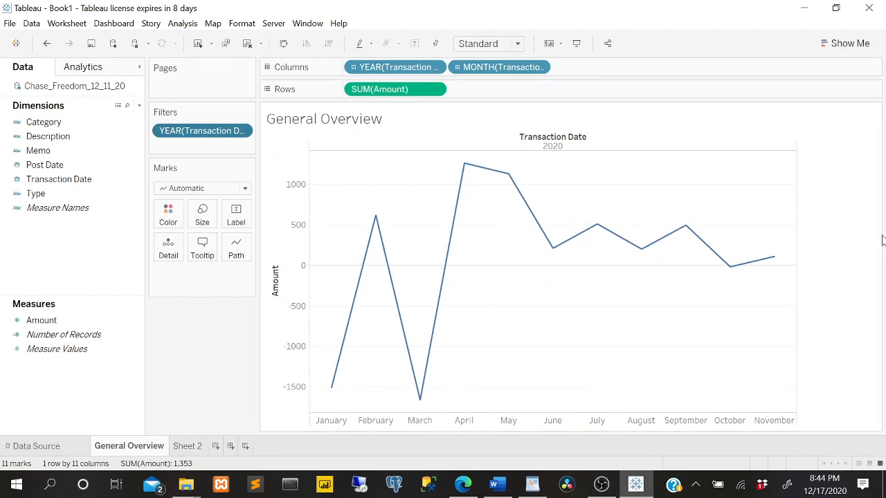
left_click(193, 447)
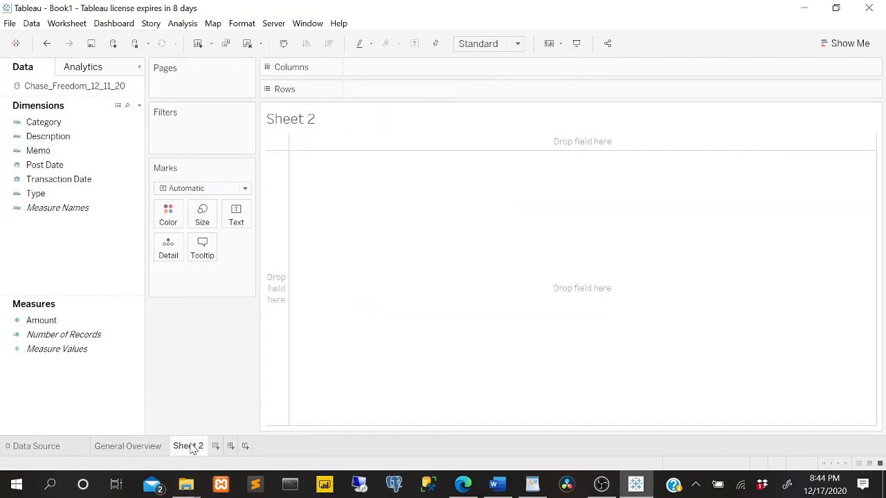
left_click(149, 448)
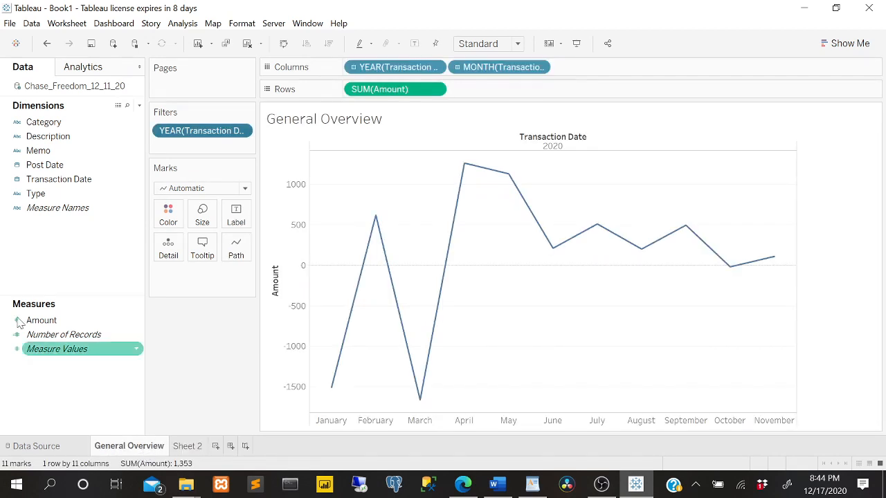
Try displaying the General Overview data as a pie chart.
left_click(857, 45)
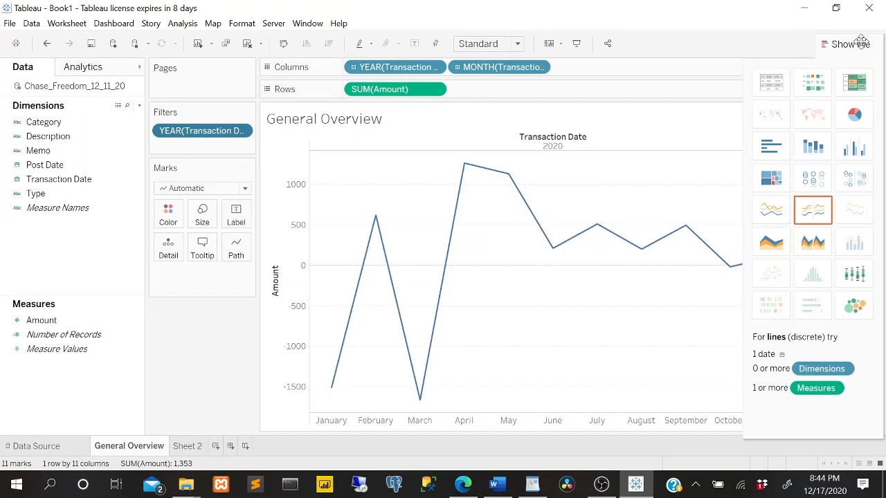
left_click(855, 116)
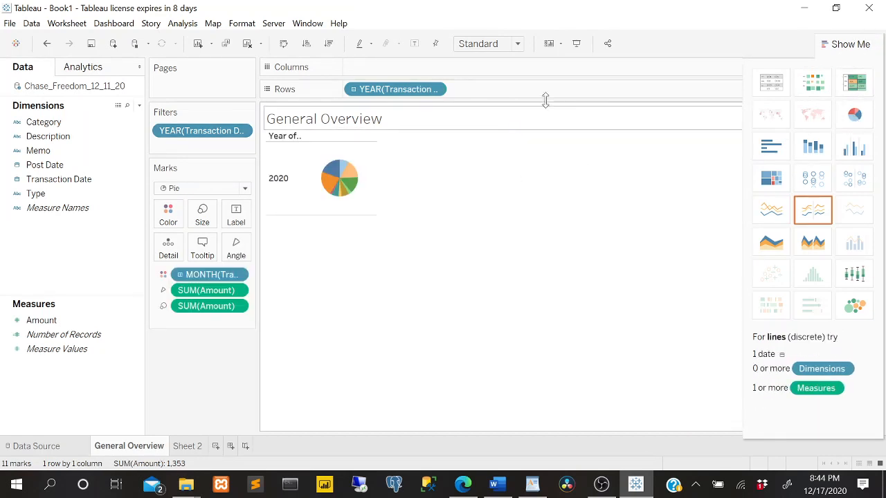
left_click(844, 44)
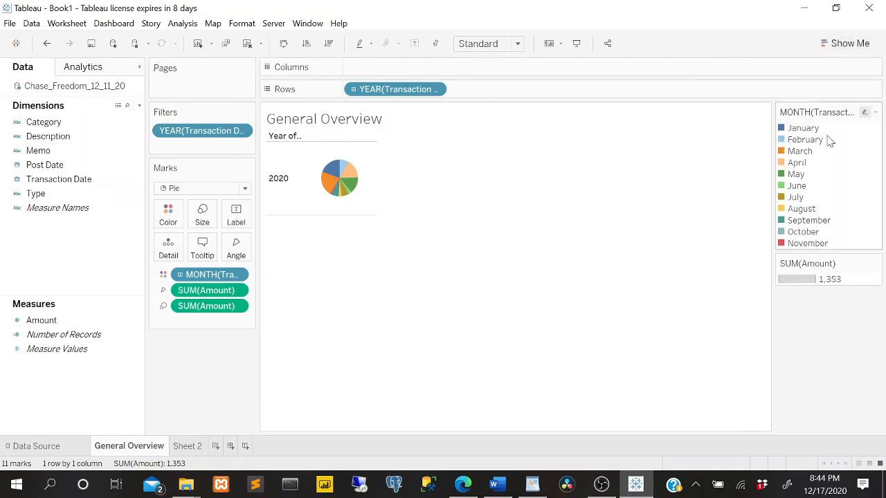
Try displaying General Overview as a highlight table and as packed bubbles by month.
left_click(858, 44)
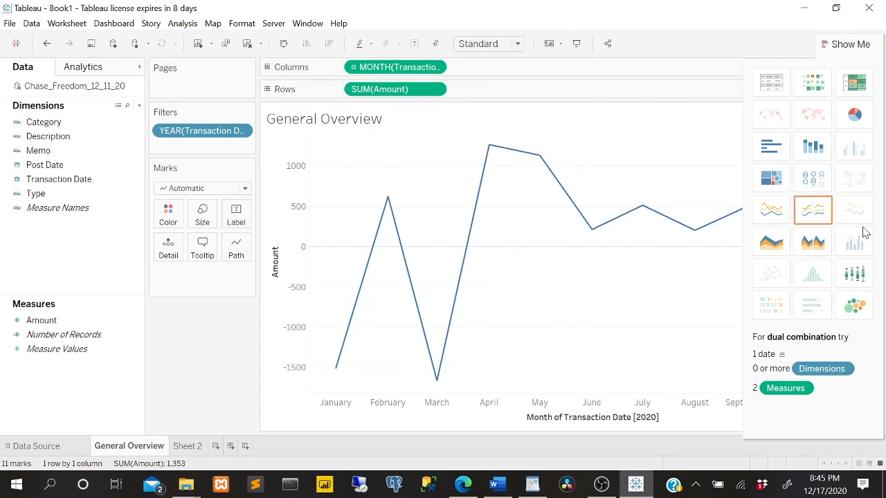
left_click(858, 83)
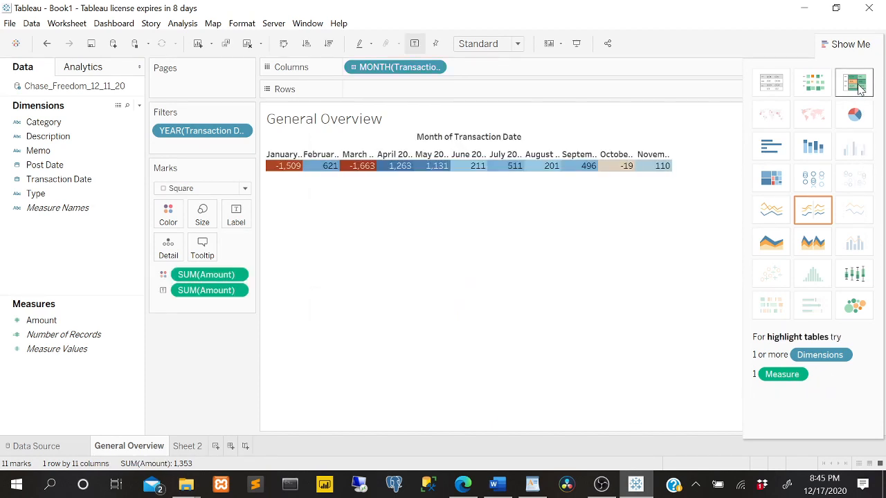
left_click(855, 305)
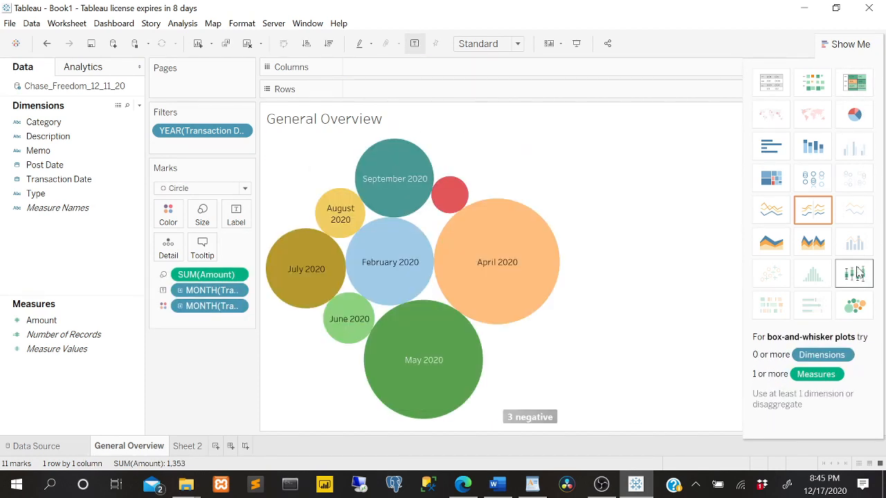
left_click(857, 42)
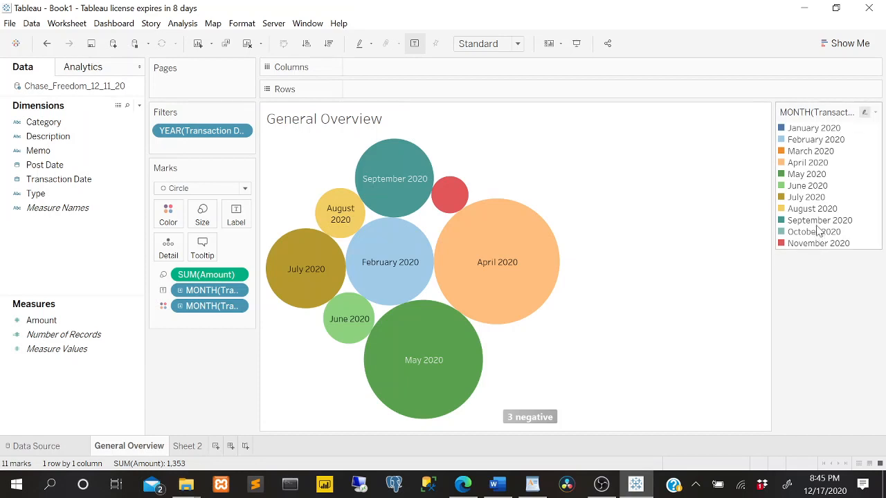
Examine the Amount of the April, May and September 2020 bubbles.
mouse_move(539, 313)
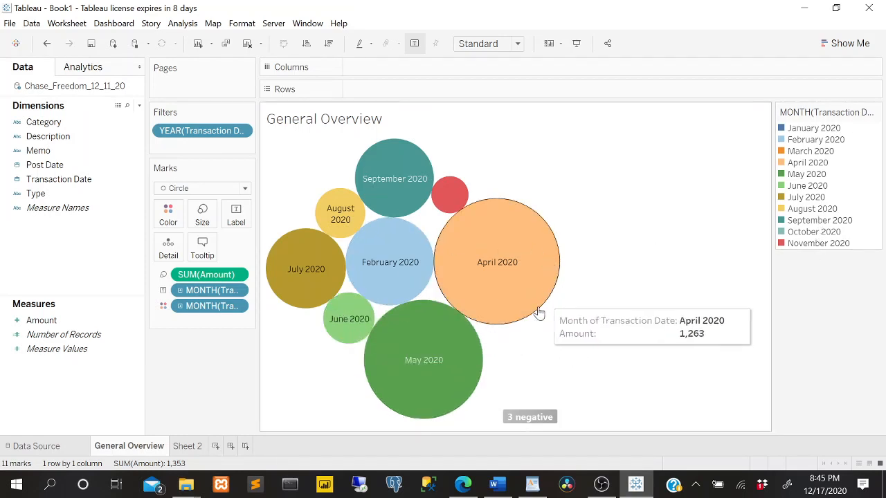
mouse_move(423, 206)
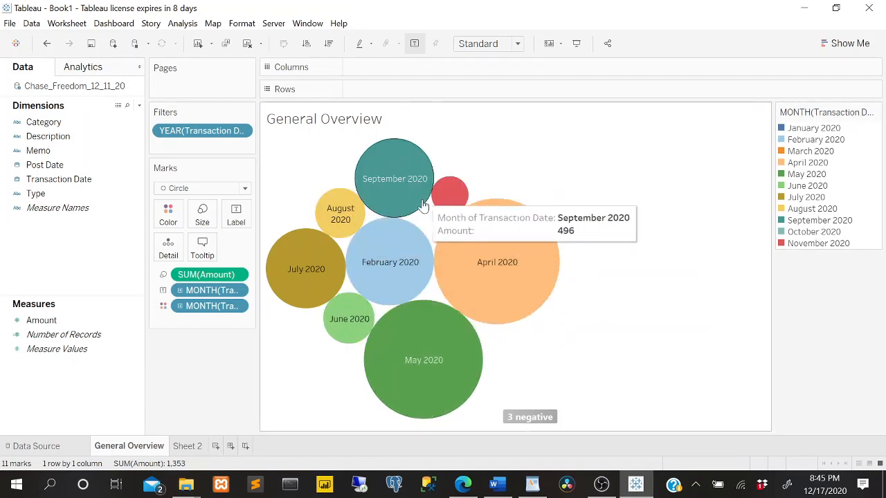
mouse_move(427, 356)
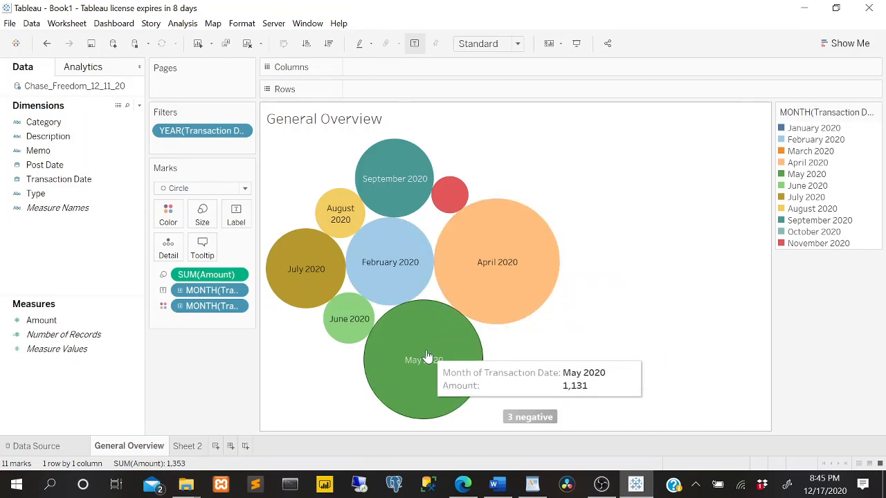
mouse_move(406, 169)
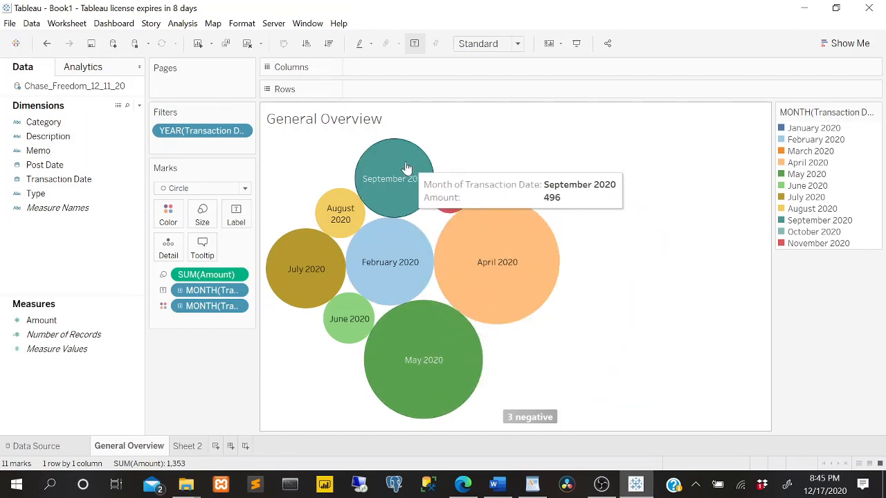
mouse_move(473, 276)
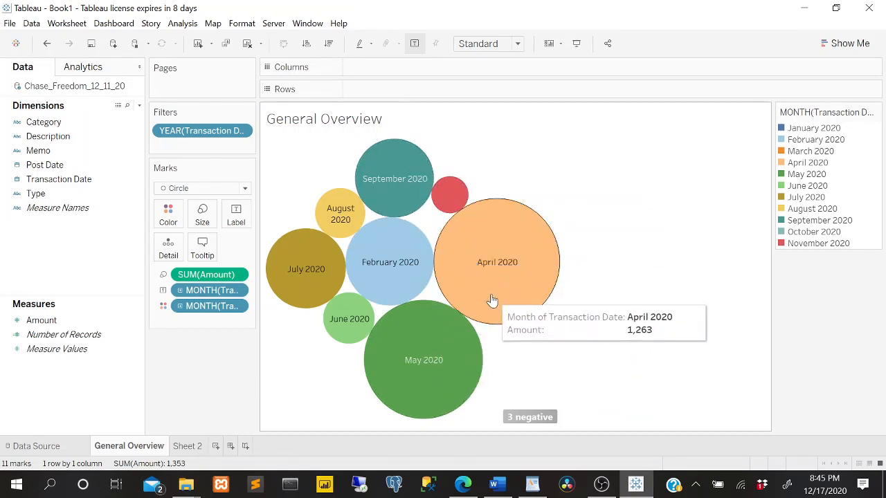
mouse_move(387, 338)
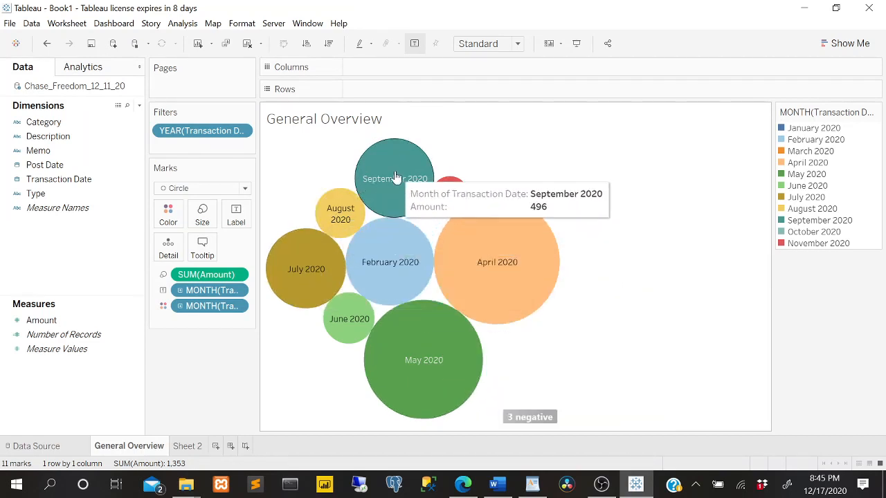
Change General Overview back to a continuous line chart of Amount by month of Transaction Date.
left_click(834, 43)
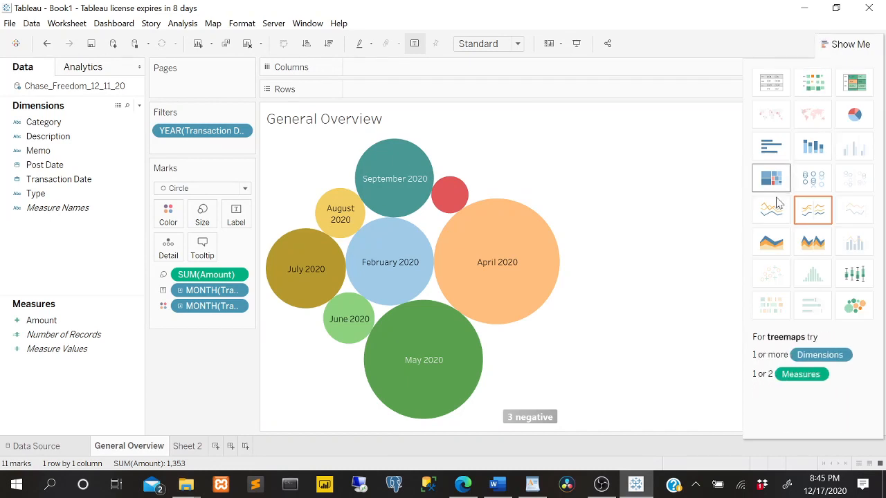
left_click(785, 216)
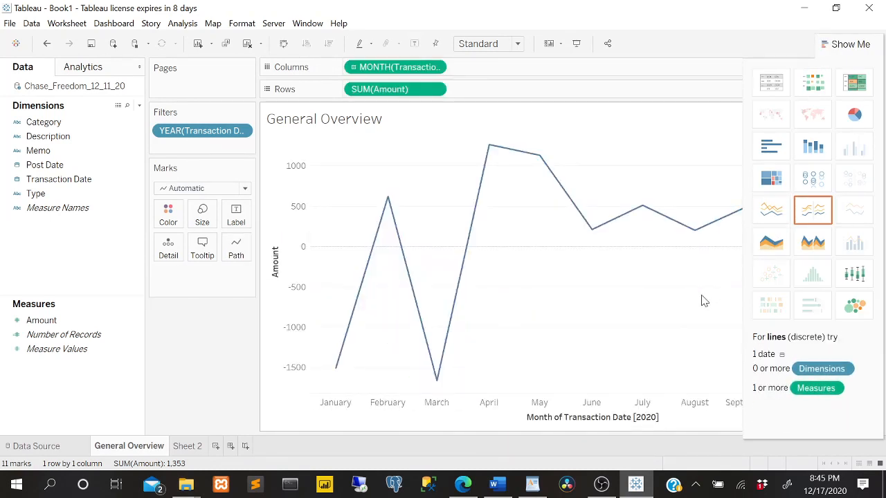
On Sheet 2, build a line chart with Transaction Date by year and month as columns and summed Amount as rows.
left_click(188, 446)
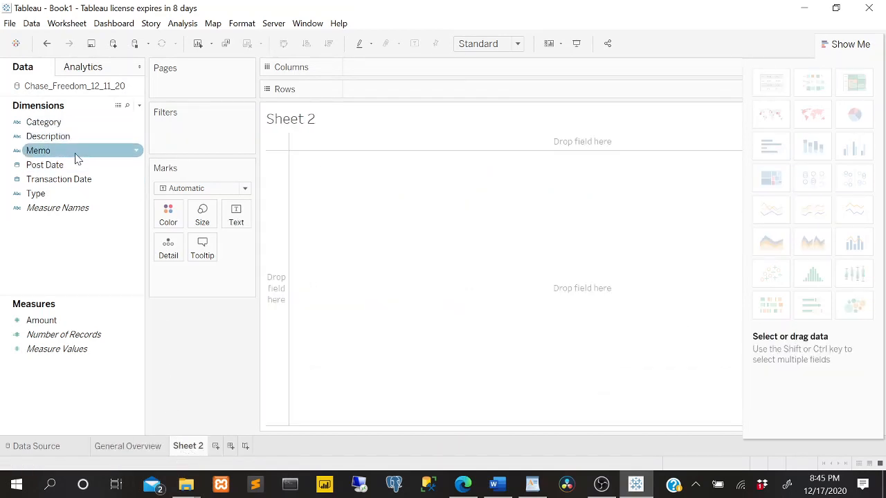
left_click_drag(81, 187, 475, 78)
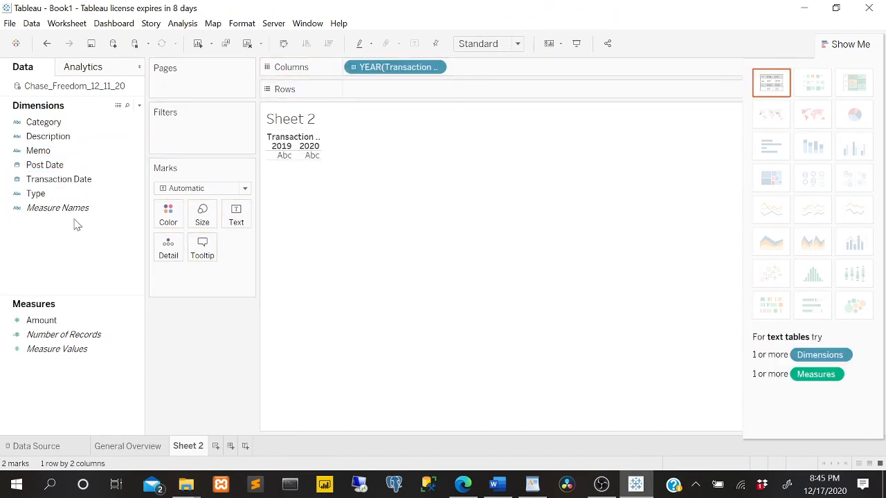
left_click_drag(96, 179, 521, 72)
left_click(538, 68)
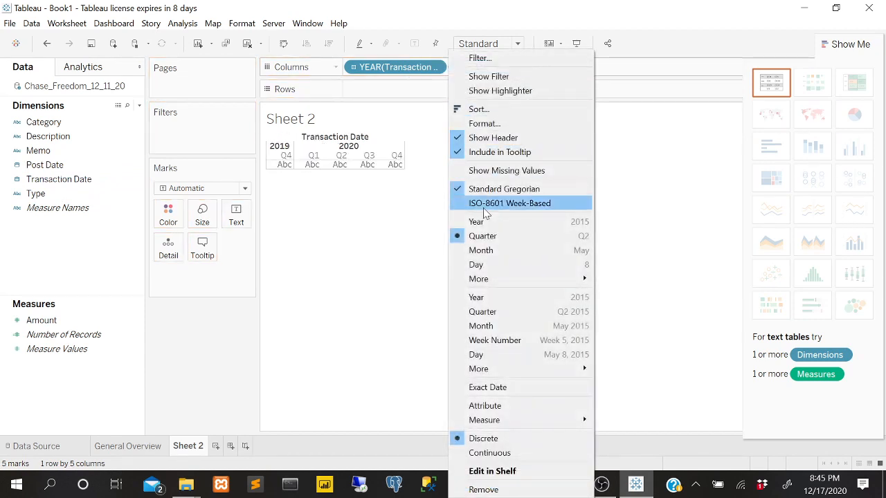
left_click(469, 253)
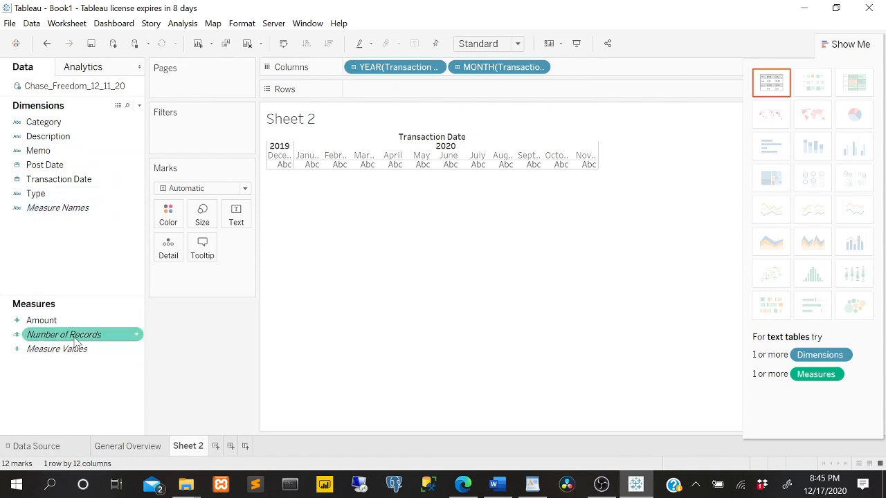
left_click_drag(59, 322, 401, 89)
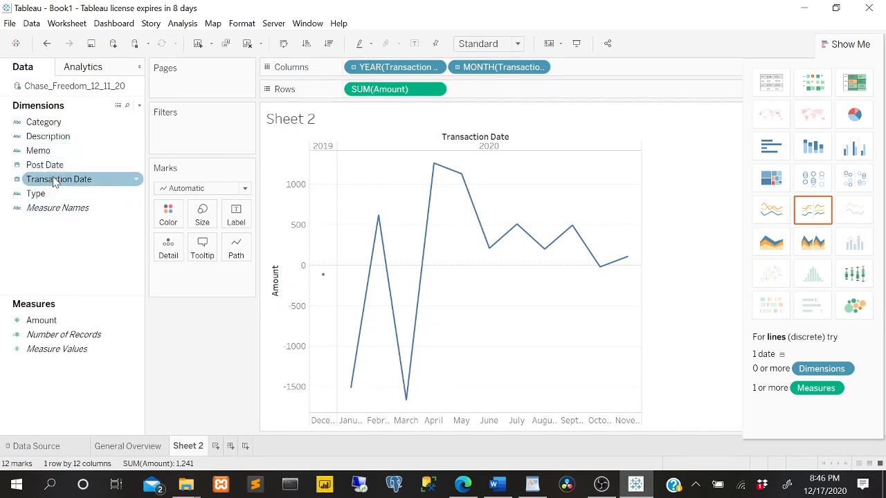
Filter Sheet 2 by years of Transaction Date, excluding 2019 and keeping 2020.
left_click_drag(69, 179, 233, 126)
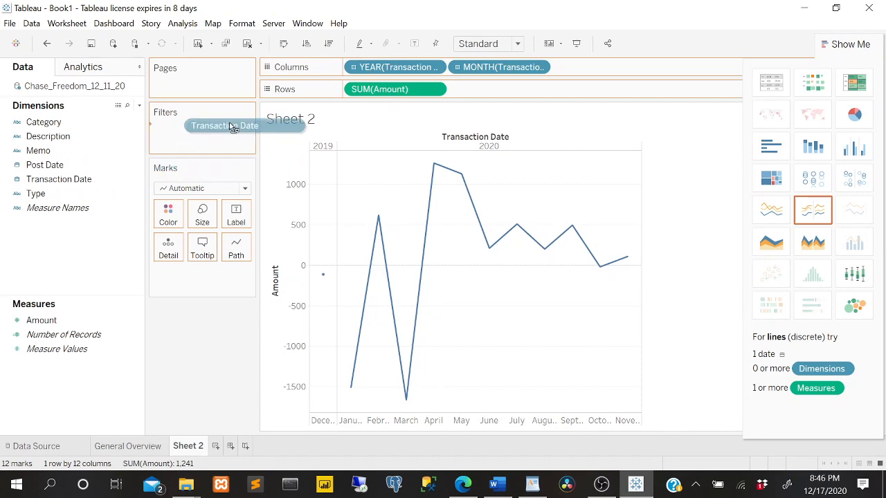
left_click(415, 159)
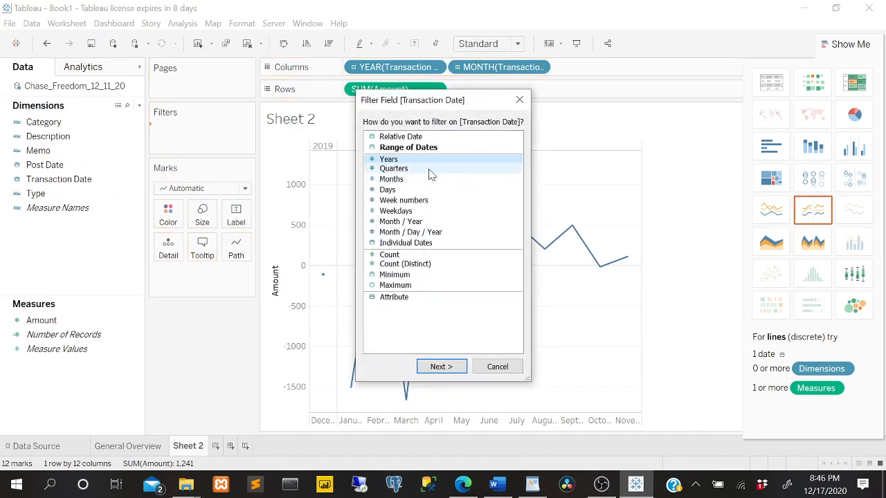
left_click(442, 364)
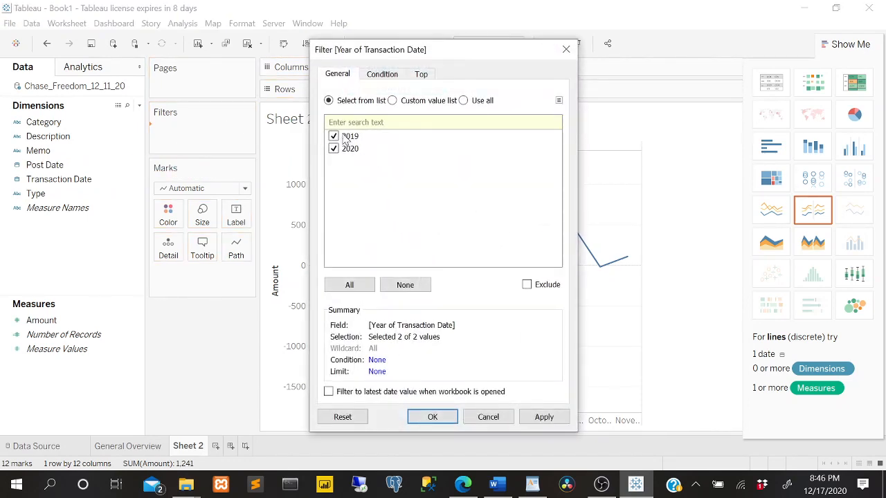
left_click(344, 136)
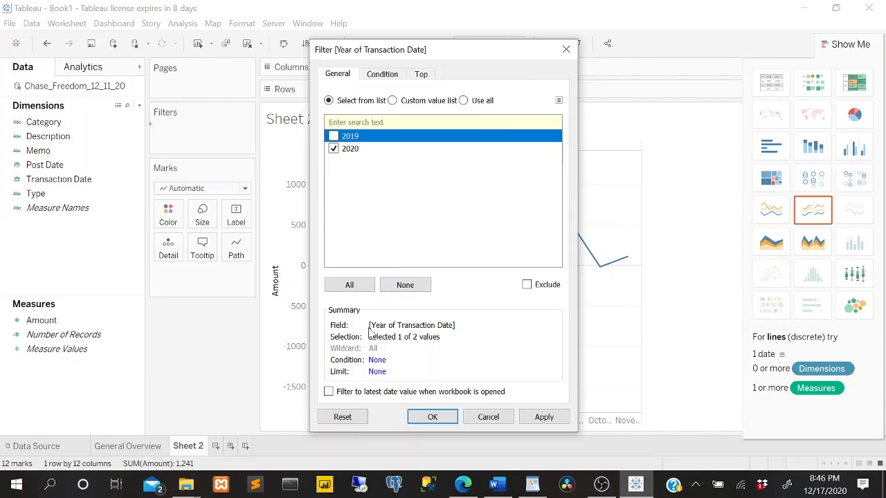
left_click(433, 417)
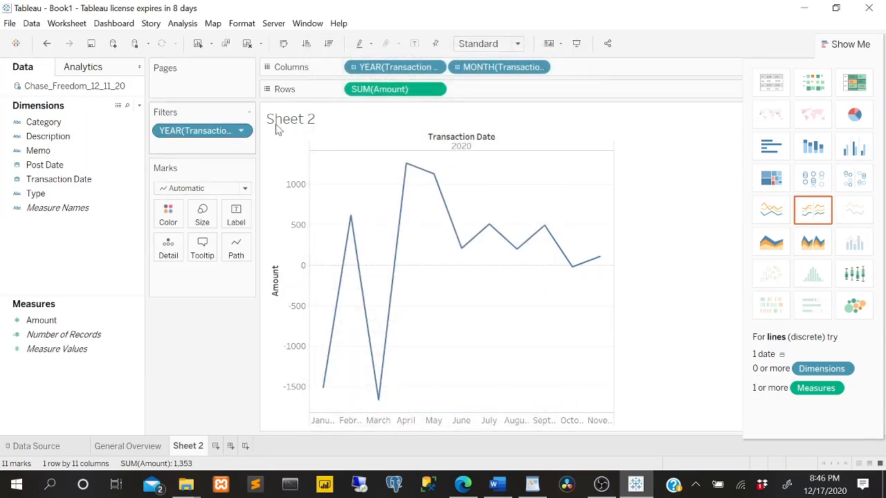
Rename Sheet 2 as Spending Per Month.
double_click(198, 448)
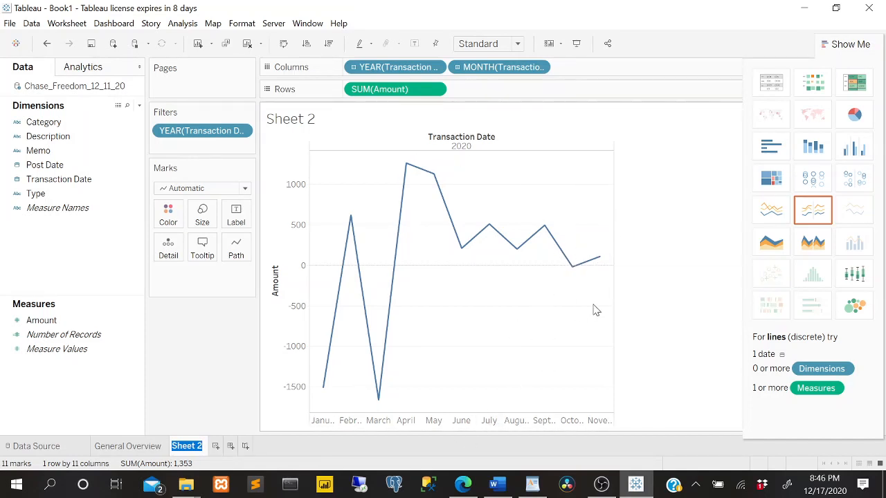
type("Spending P")
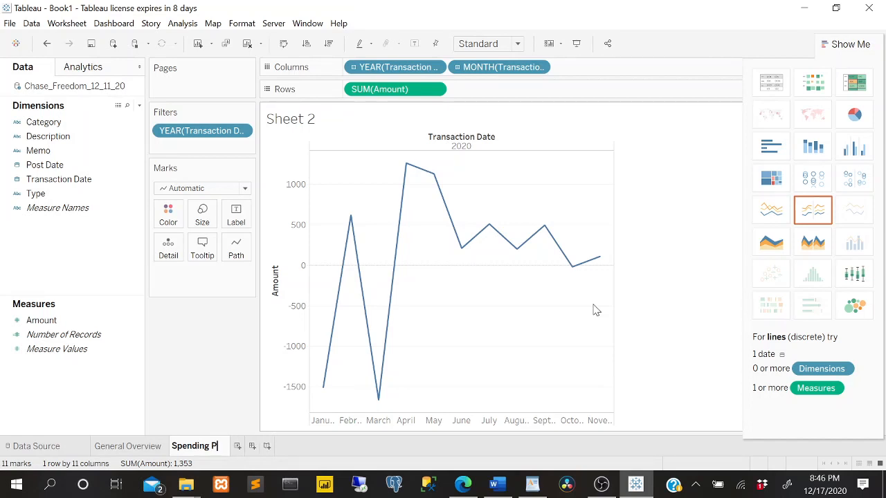
type("er Month")
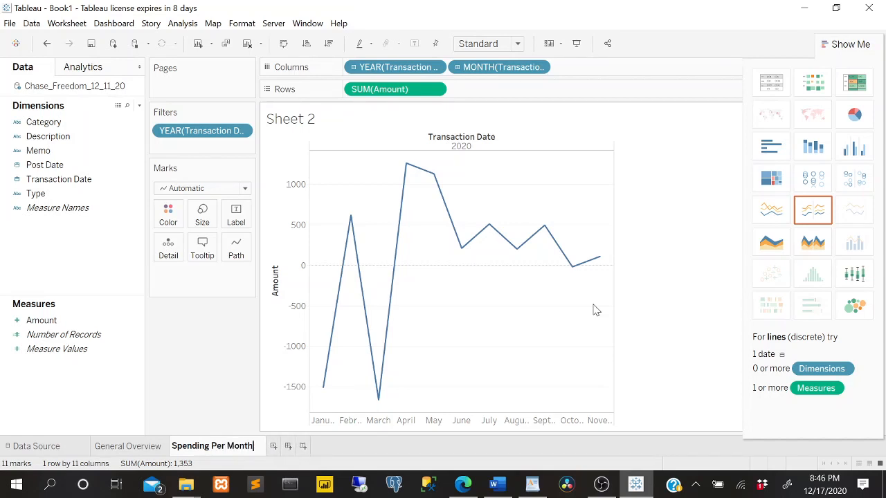
key("Return")
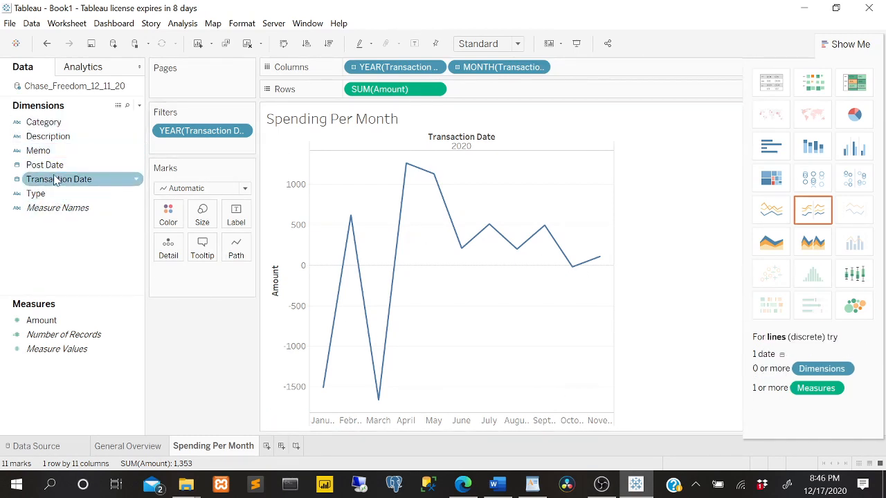
Check the Type and Amount columns in the data source and return to the Spending Per Month sheet.
left_click_drag(69, 321, 36, 193)
left_click(31, 446)
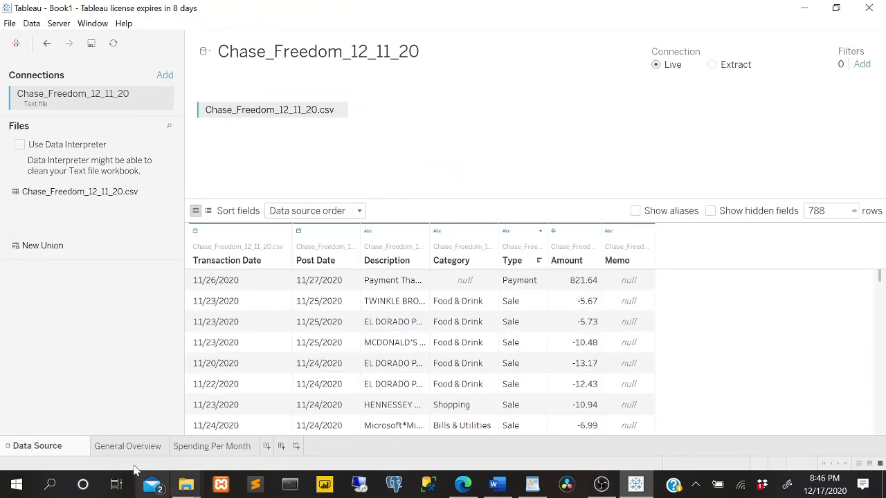
left_click(216, 447)
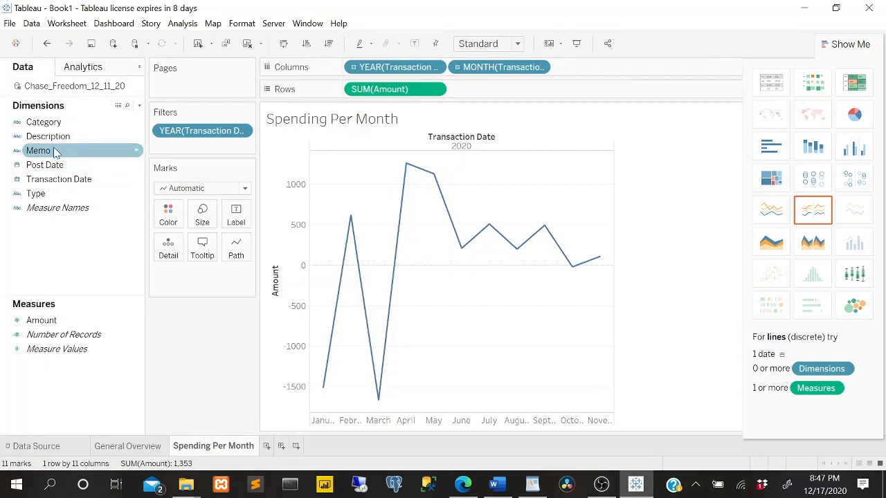
Filter Spending Per Month by Type, keeping Adjustment, Fee, Return and Sale and leaving out Payment.
left_click_drag(48, 194, 190, 142)
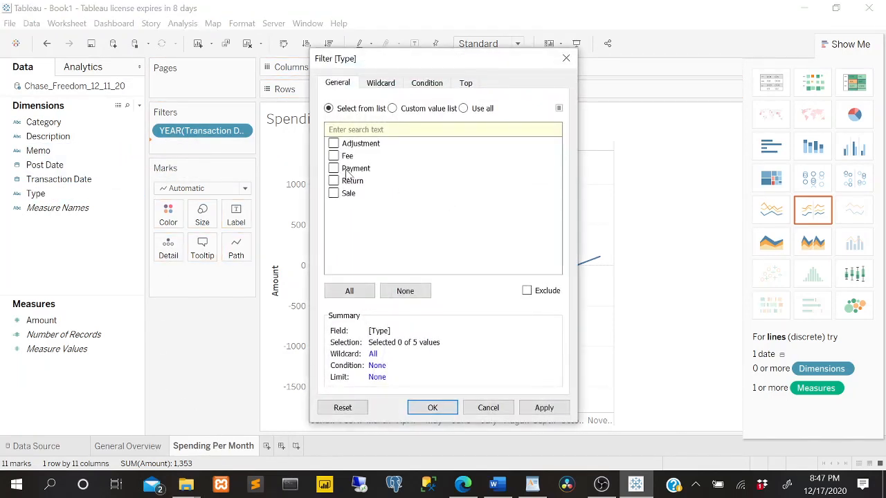
left_click(338, 144)
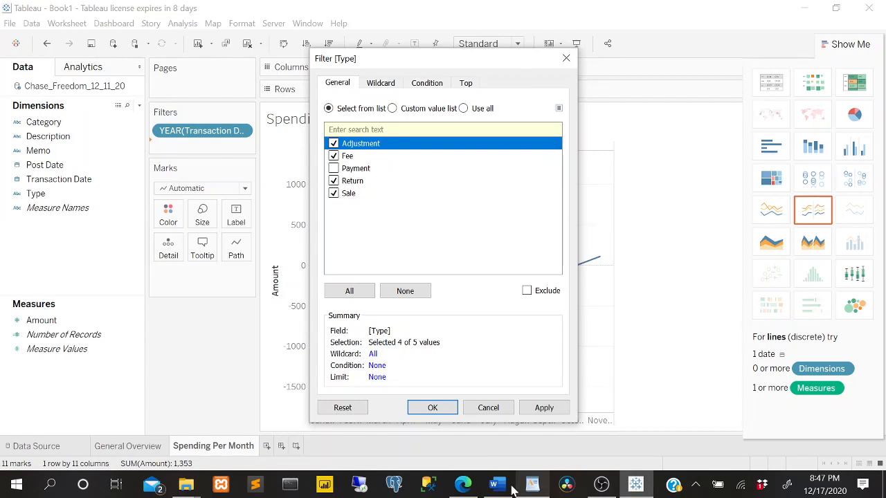
left_click(445, 407)
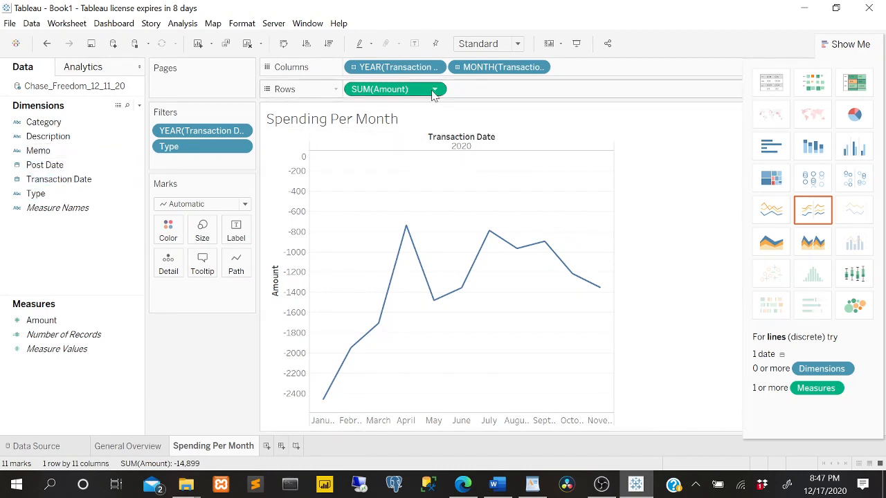
mouse_move(386, 294)
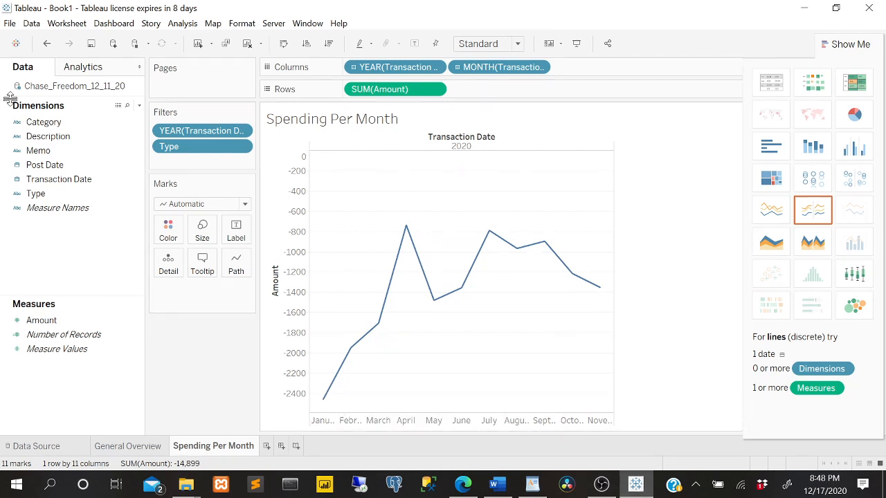
Add Amount to the rows of Spending Per Month as a second measure.
left_click(70, 195)
left_click(58, 209)
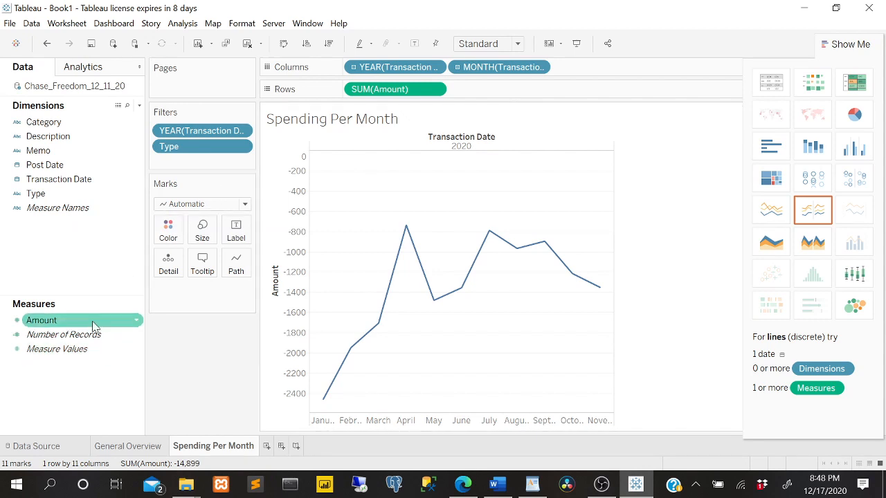
left_click_drag(94, 325, 573, 93)
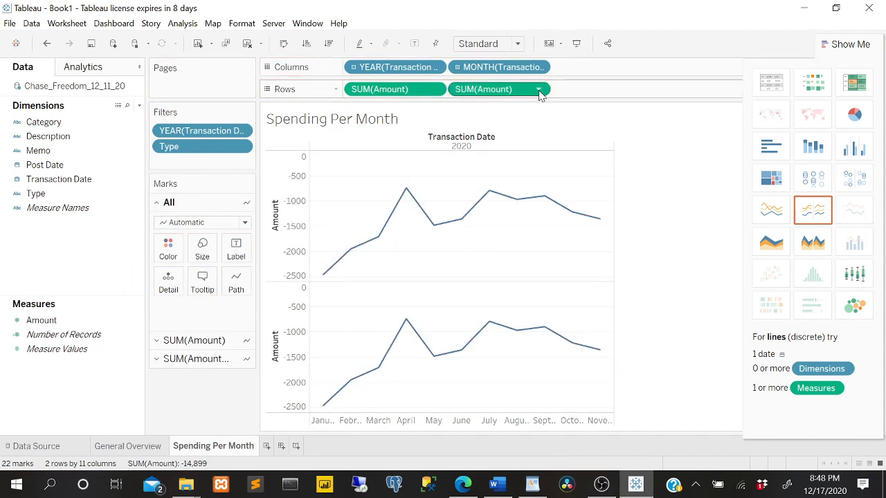
Apply the Running Total quick table calculation to the second SUM(Amount) in the rows.
left_click(540, 93)
left_click(688, 316)
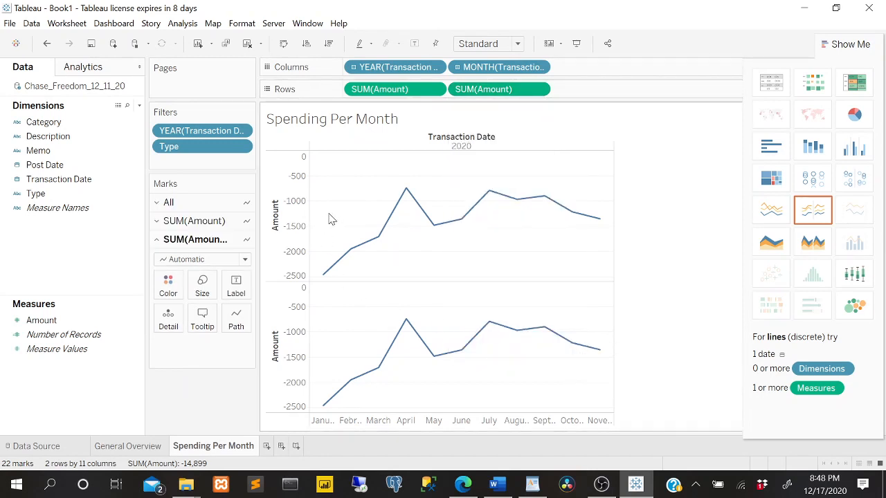
left_click(538, 93)
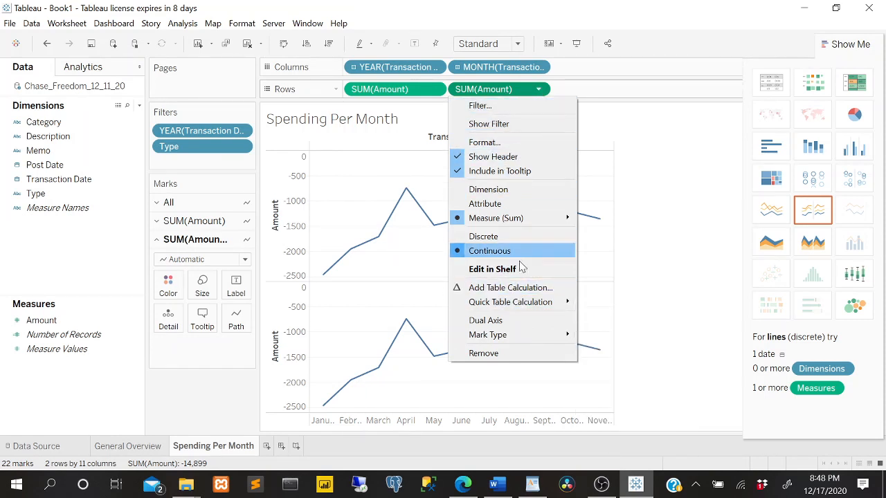
mouse_move(532, 307)
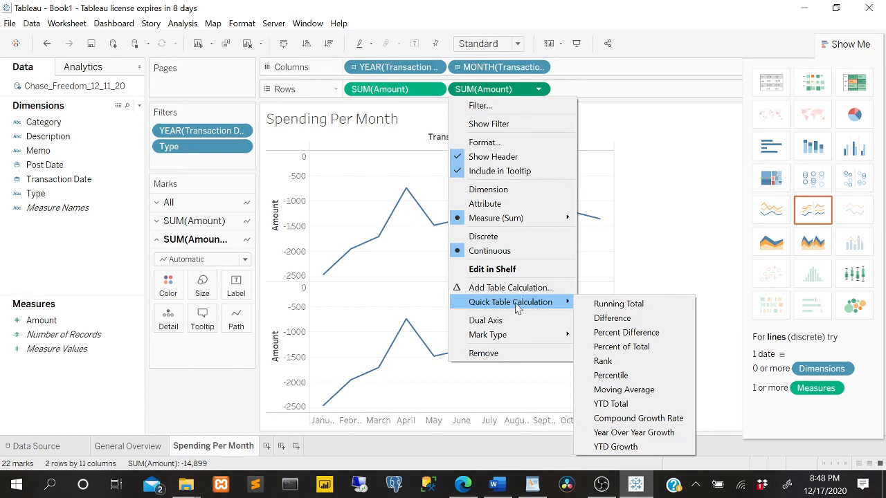
left_click(600, 304)
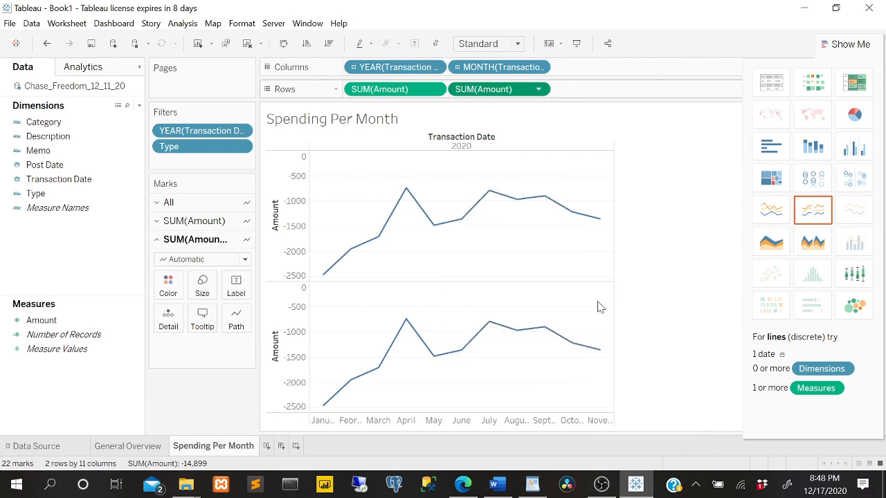
Try the continuous line chart type on the Spending Per Month view and undo the change.
mouse_move(314, 307)
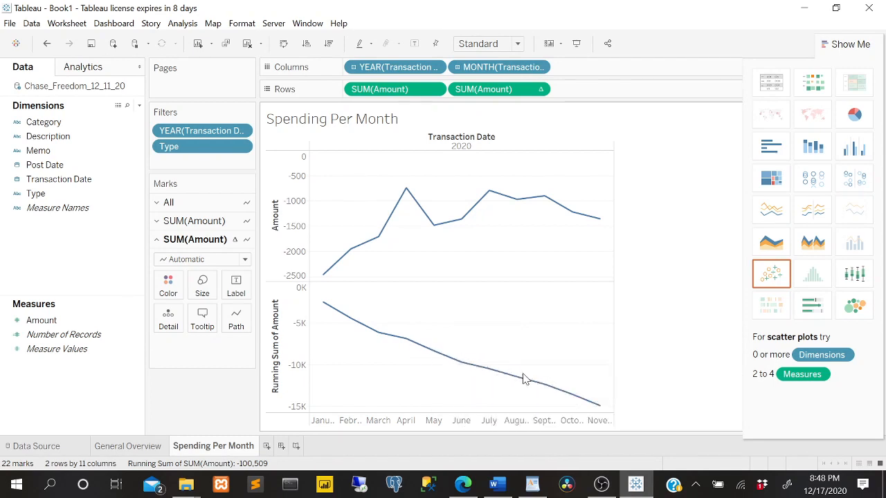
mouse_move(604, 414)
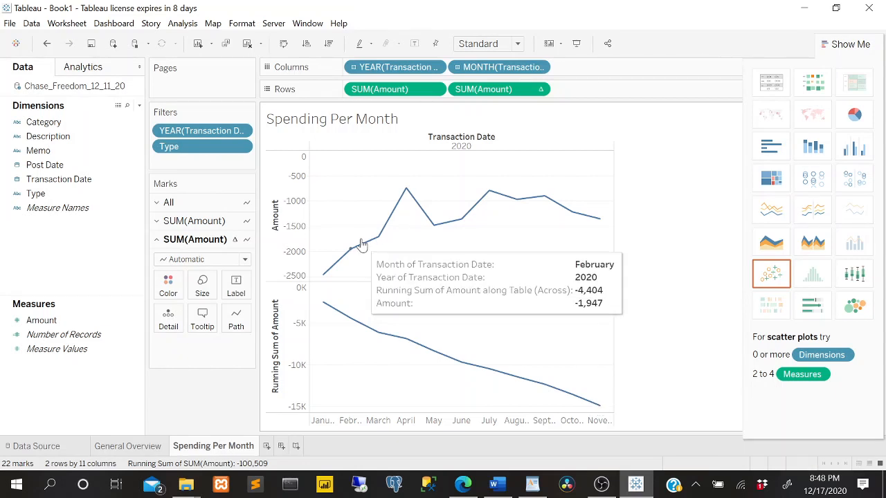
mouse_move(594, 220)
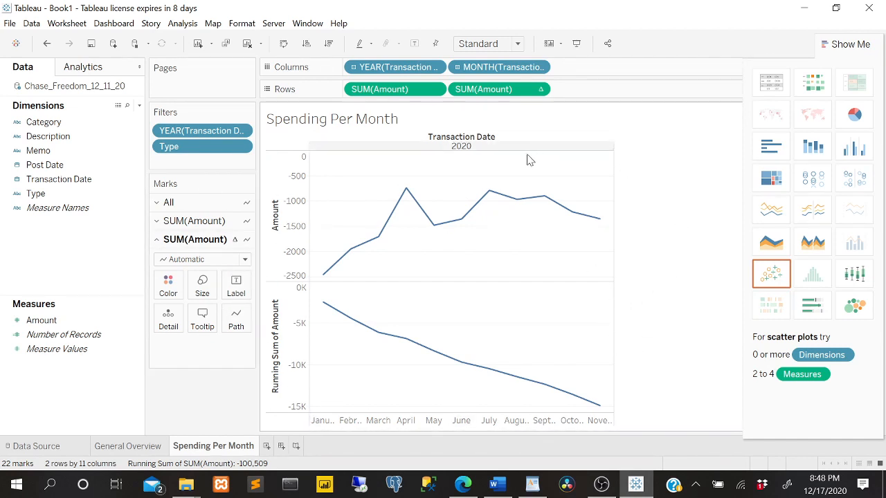
left_click(786, 216)
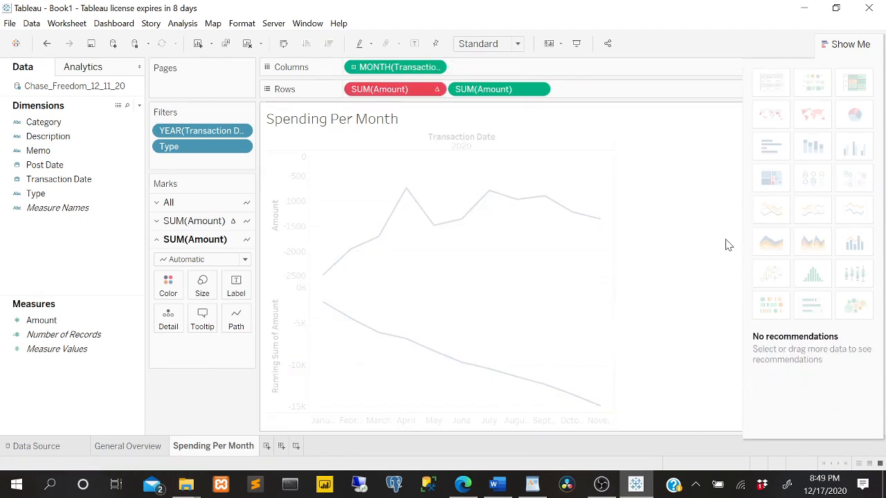
key("ctrl+z")
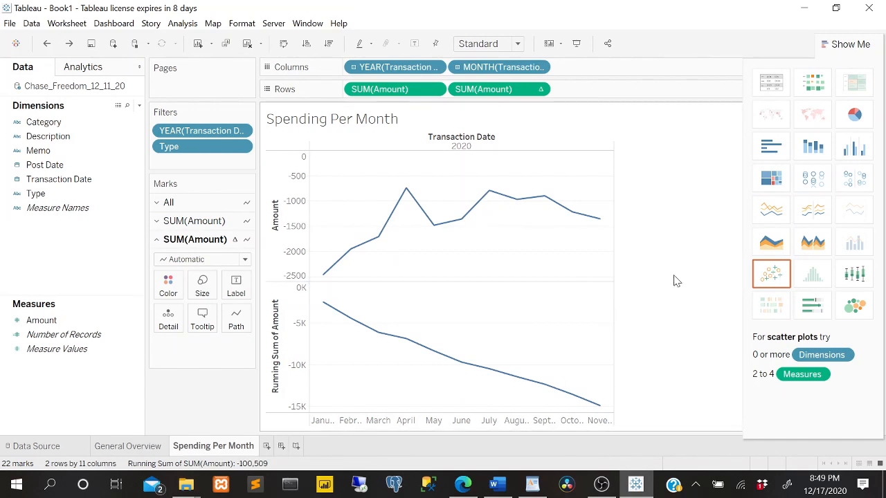
Put the running total on a dual axis and merge it with Amount onto a single shared axis.
right_click(510, 90)
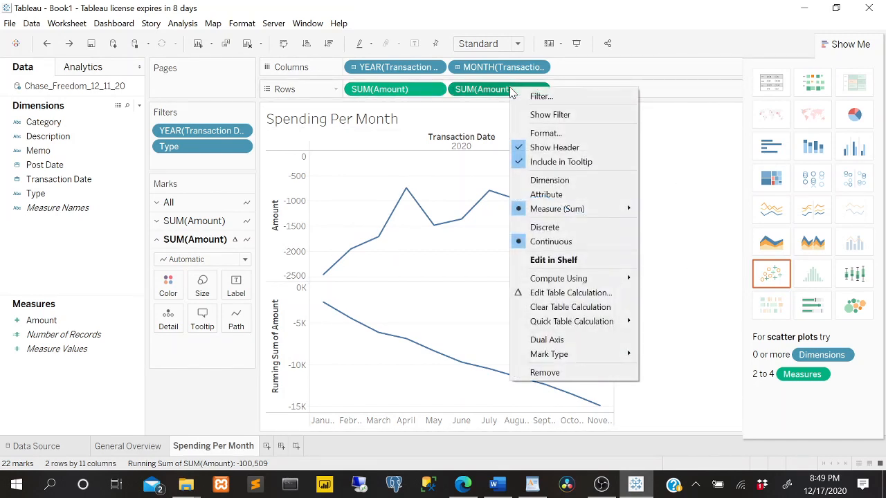
left_click(577, 339)
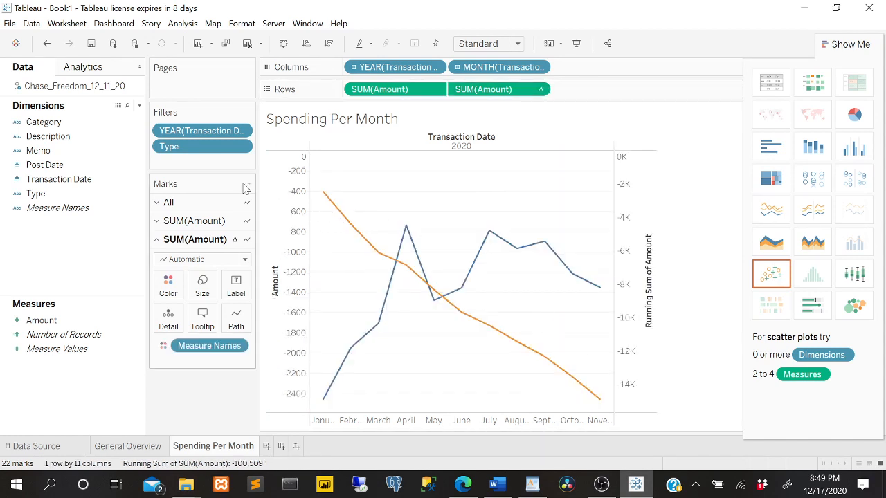
mouse_move(344, 226)
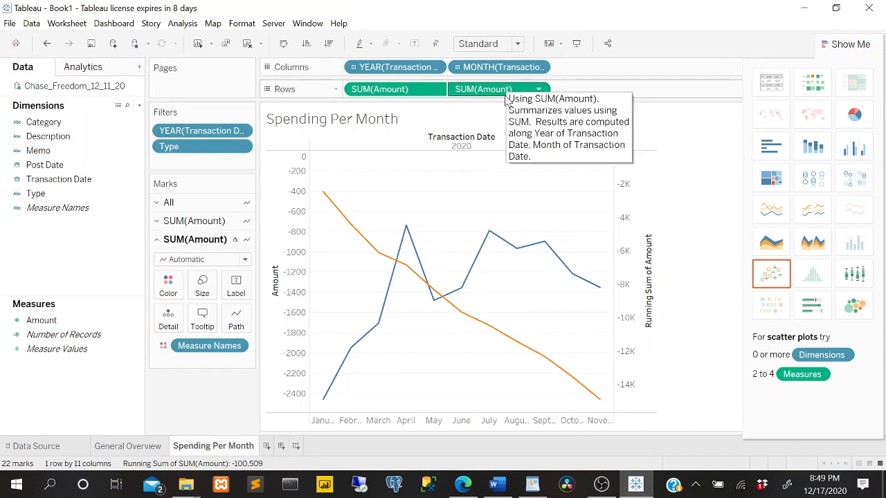
left_click_drag(505, 100, 289, 233)
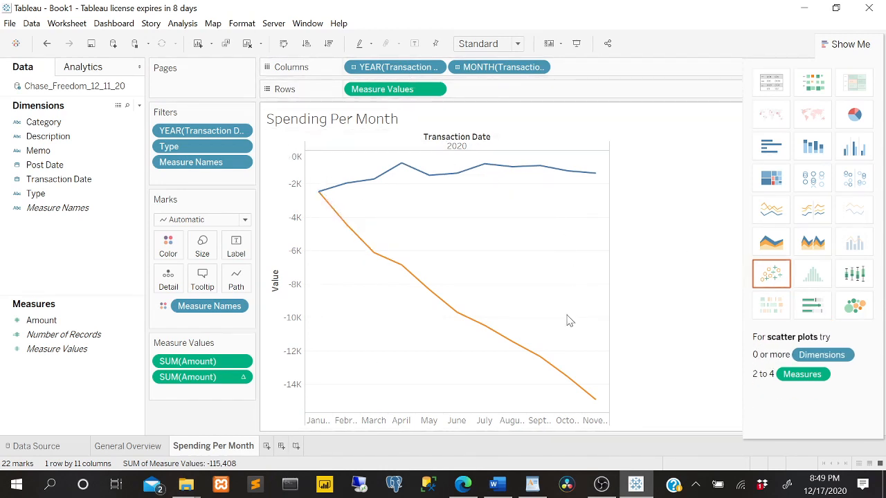
left_click(843, 44)
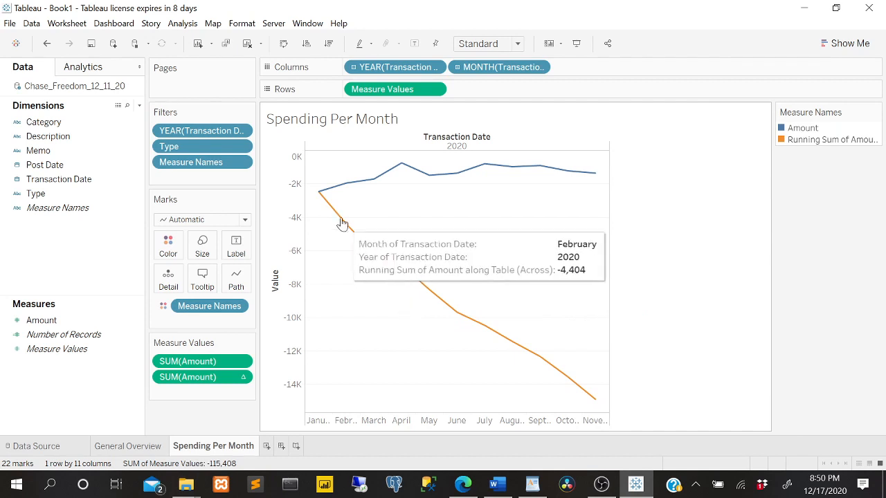
mouse_move(325, 202)
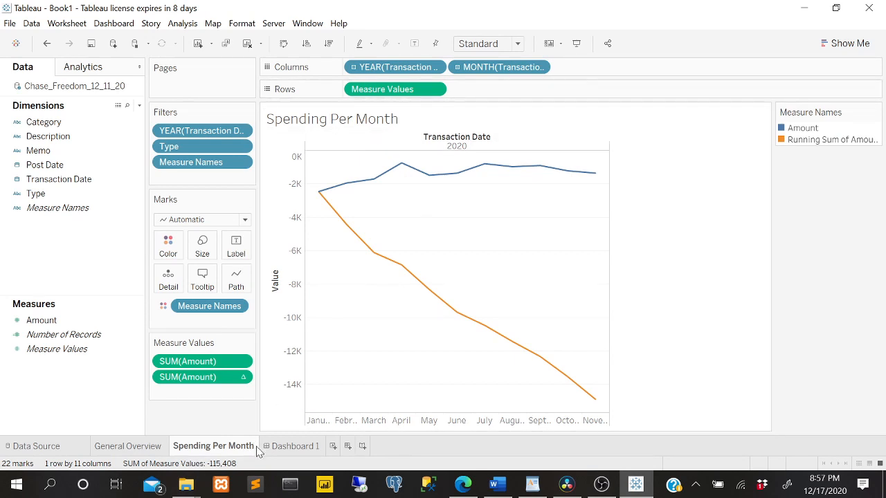
Create a new worksheet and delete Dashboard 1.
left_click(333, 446)
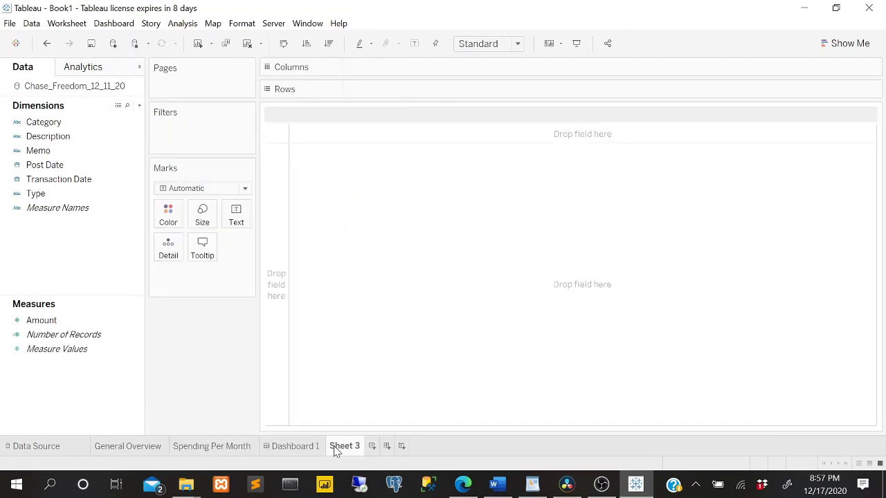
right_click(297, 448)
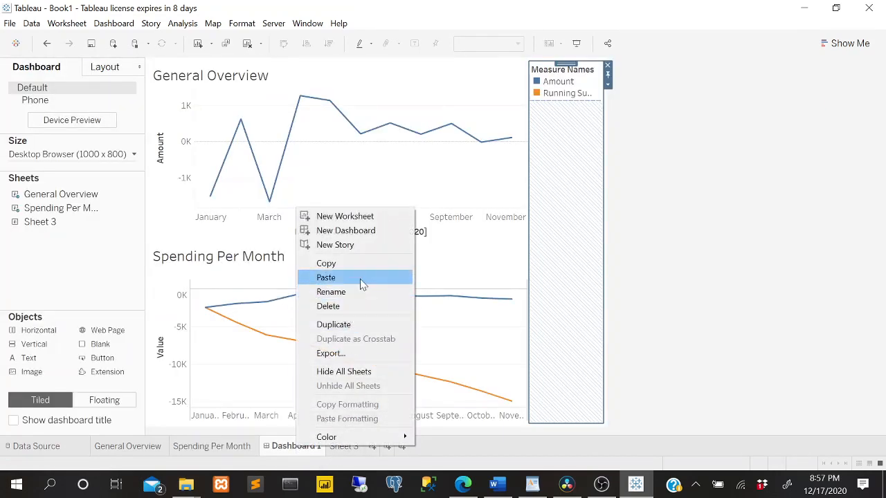
left_click(346, 307)
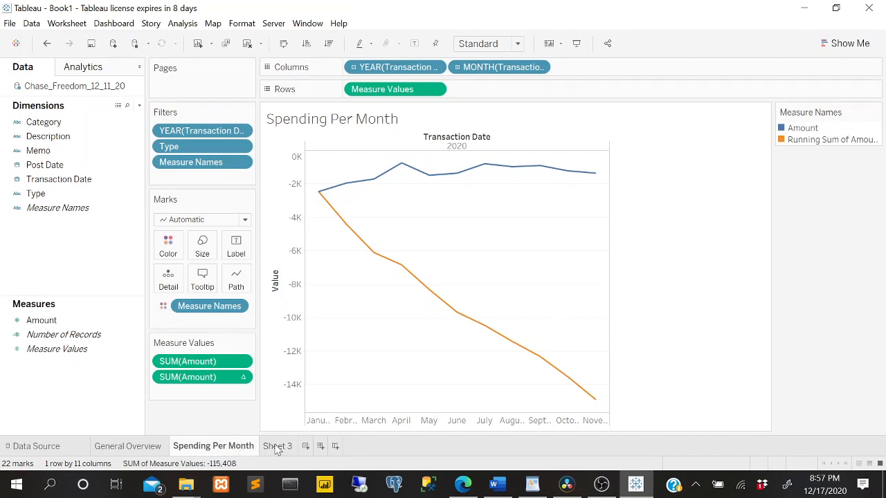
Try Post Date by year and quarter as columns on Sheet 3 and delete the sheet.
left_click(277, 447)
left_click(39, 167)
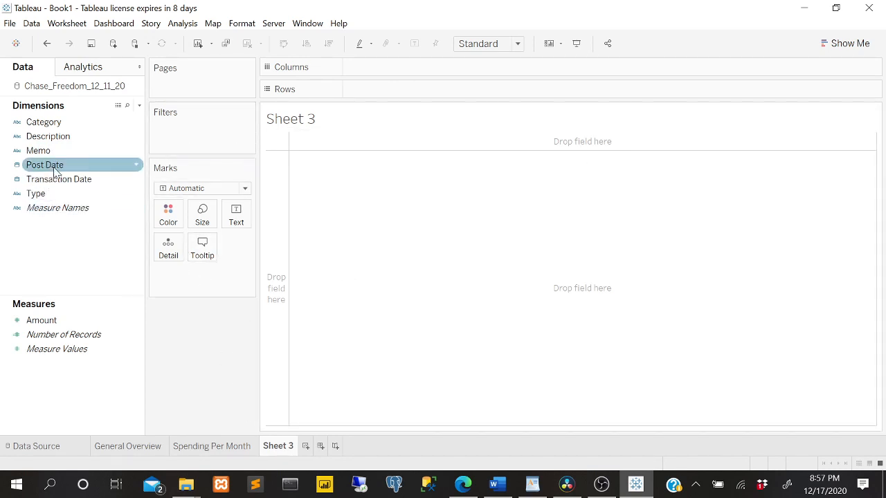
left_click_drag(56, 171, 498, 67)
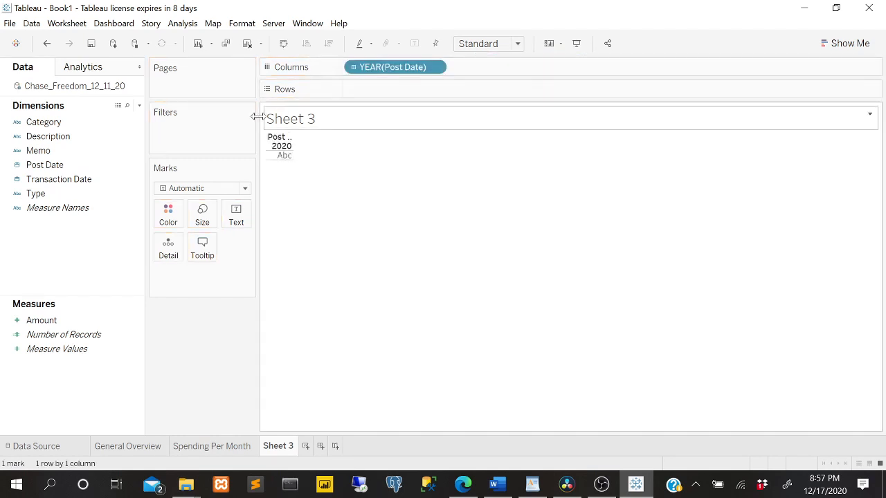
left_click_drag(44, 165, 328, 140)
left_click_drag(509, 51, 489, 75)
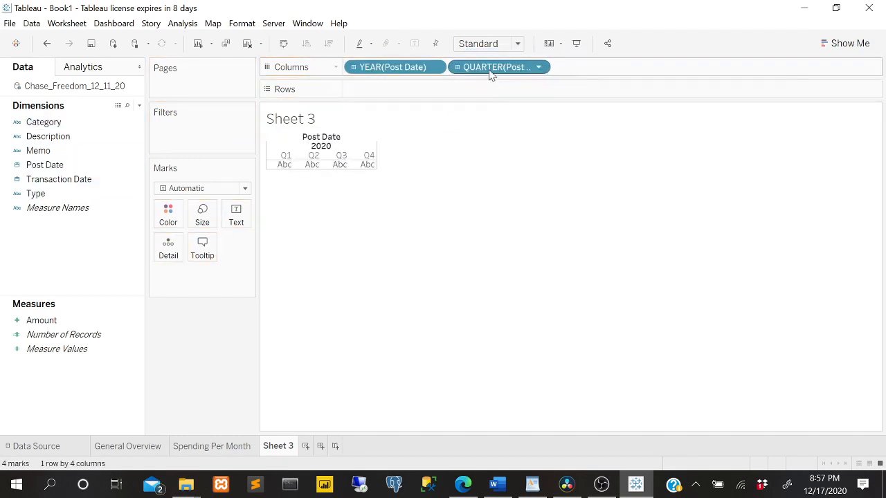
right_click(267, 443)
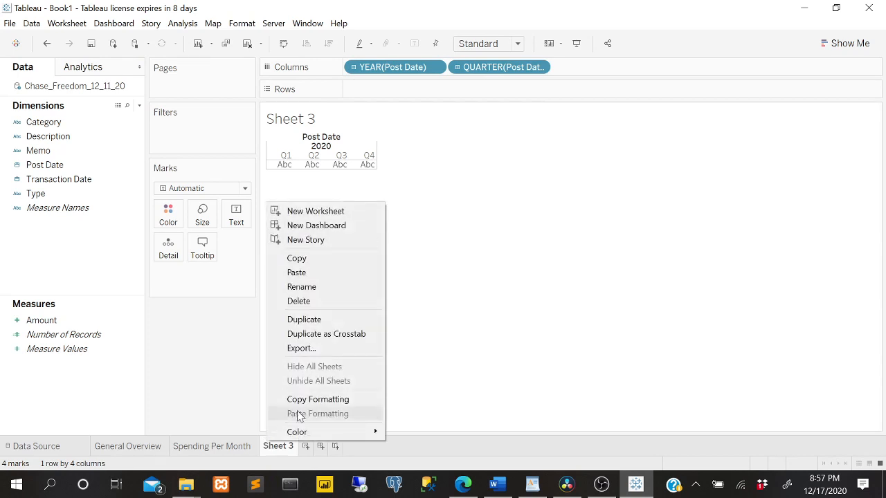
left_click(311, 298)
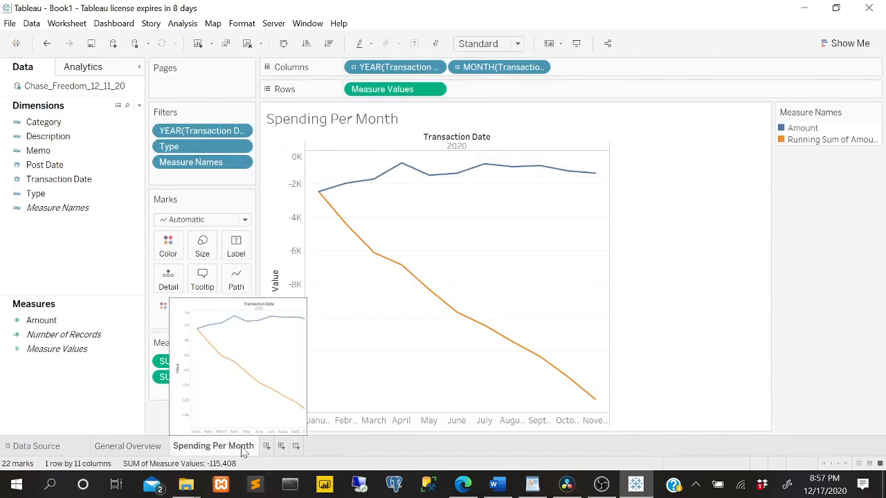
Duplicate the Spending Per Month sheet and rename the copy as Spending Per Category.
right_click(243, 451)
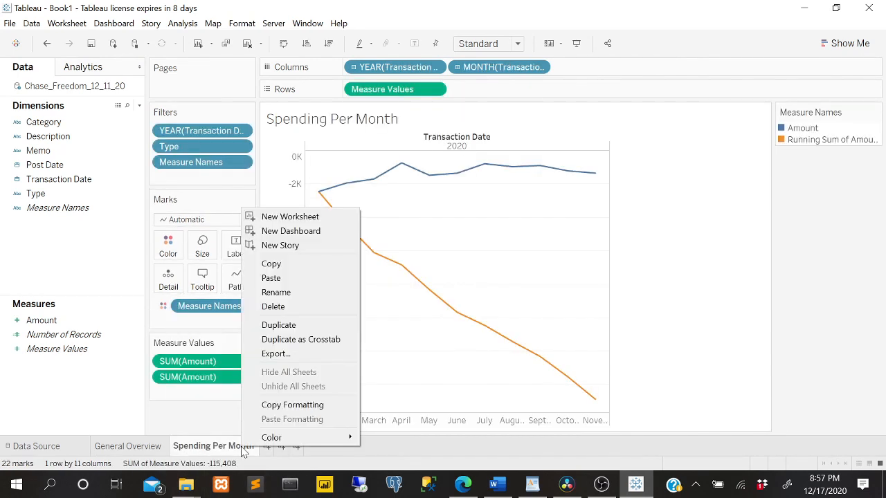
left_click(305, 327)
double_click(319, 451)
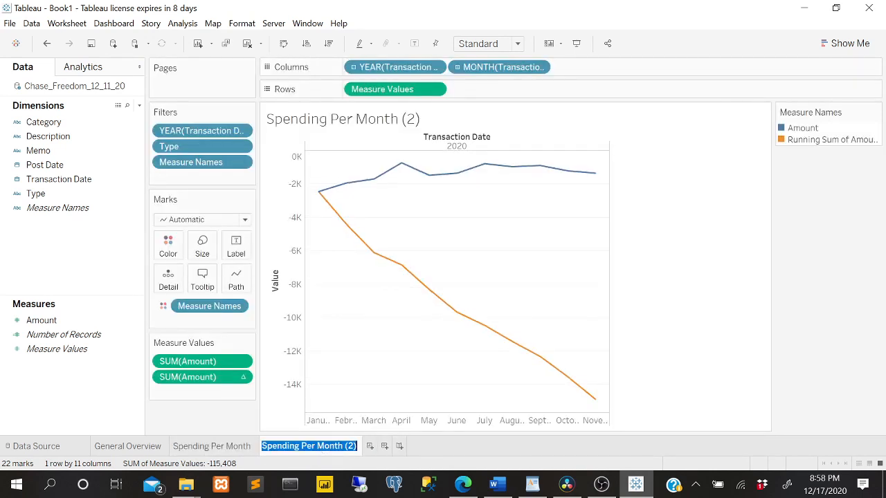
left_click(318, 451)
key("shift+Left")
key("shift+Left")
key("shift+Left")
key("shift+Left")
key("shift+Left")
key("shift+Left")
key("shift+Left")
key("shift+Left")
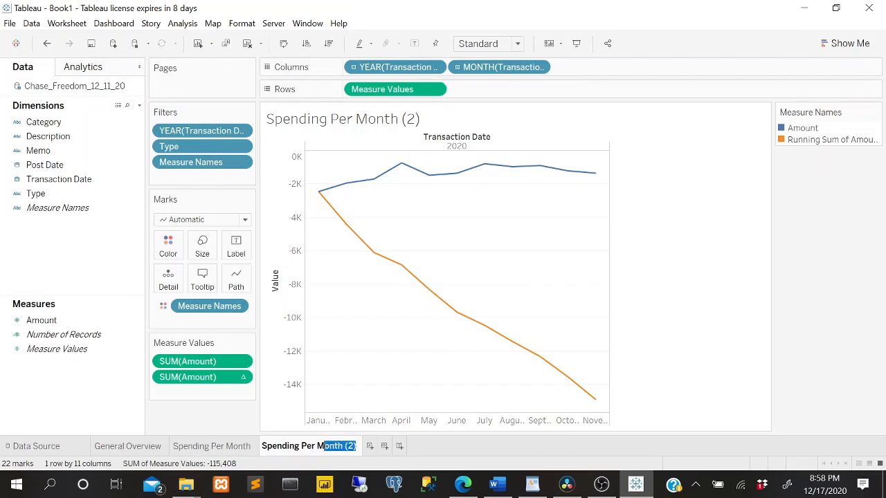
type("Category")
key("Return")
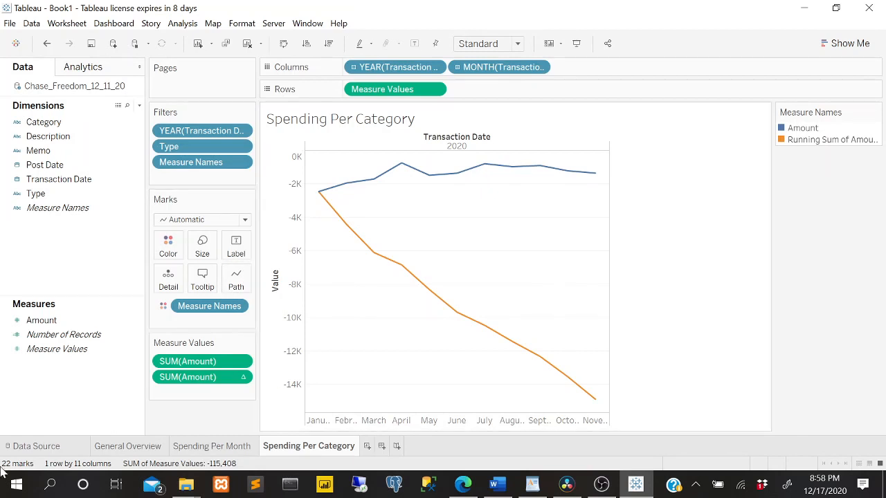
Remove the running total of Amount from the Spending Per Category view, leaving only SUM(Amount).
left_click_drag(223, 375, 193, 429)
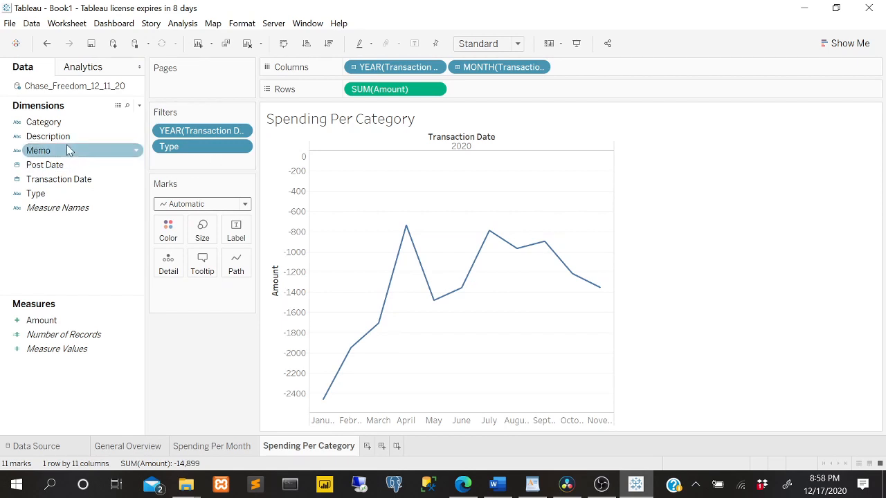
Try a stacked bar chart for Spending Per Category and return to the discrete line chart.
left_click(851, 44)
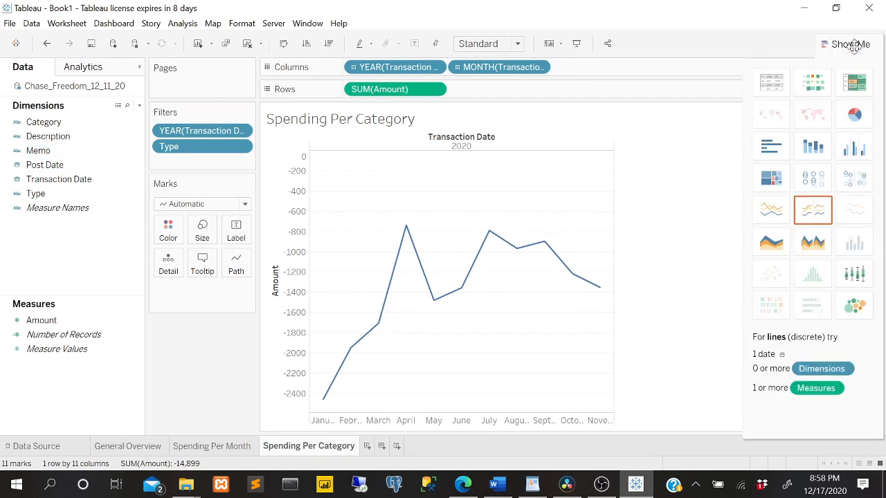
left_click(813, 144)
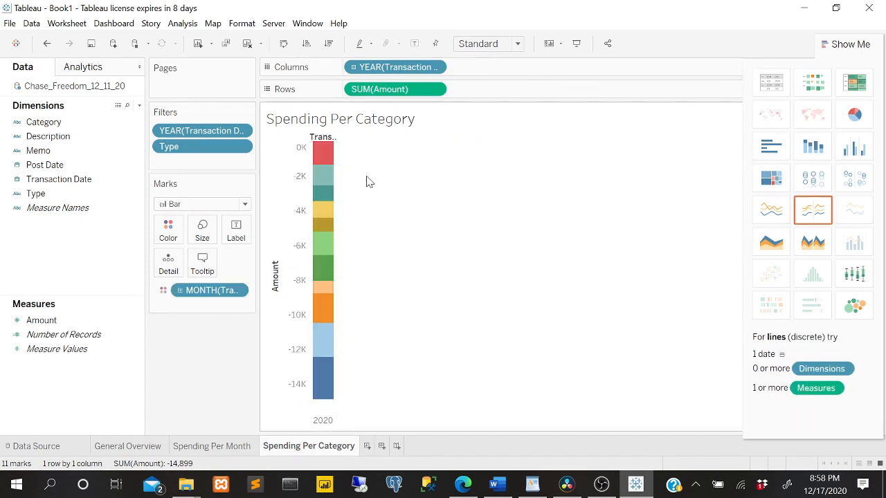
left_click(77, 136)
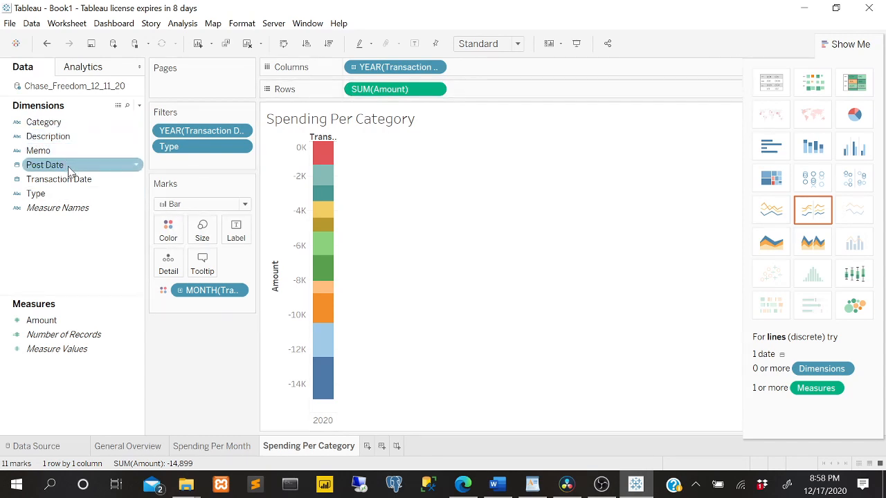
left_click(812, 210)
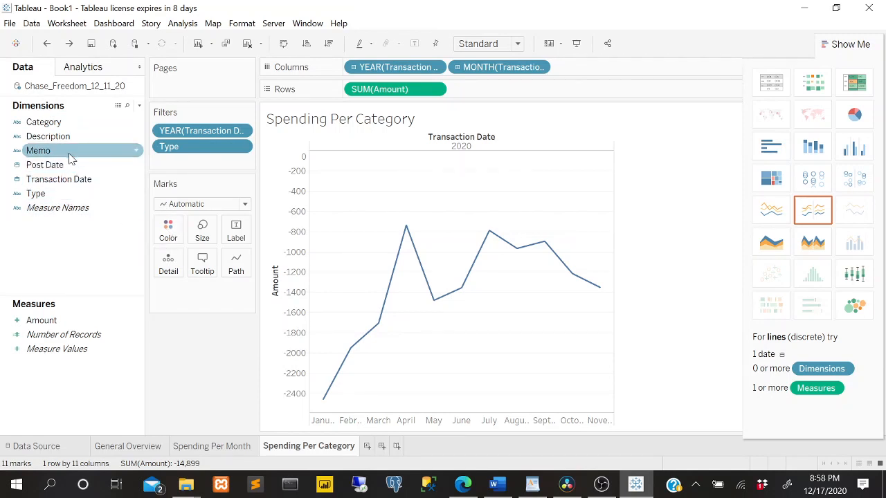
Color the lines of the Spending Per Category chart by Type.
left_click_drag(59, 193, 170, 230)
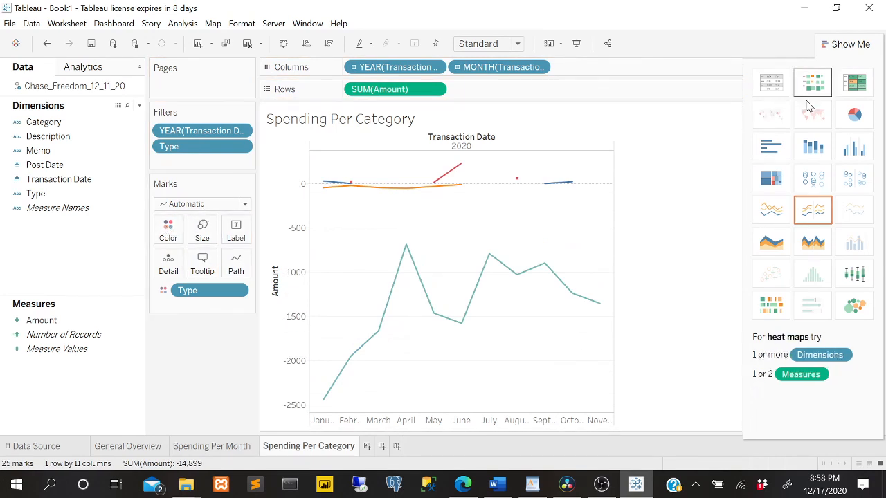
Turn the Spending Per Category lines into stacked bars and remove Type from the color encoding.
left_click(813, 147)
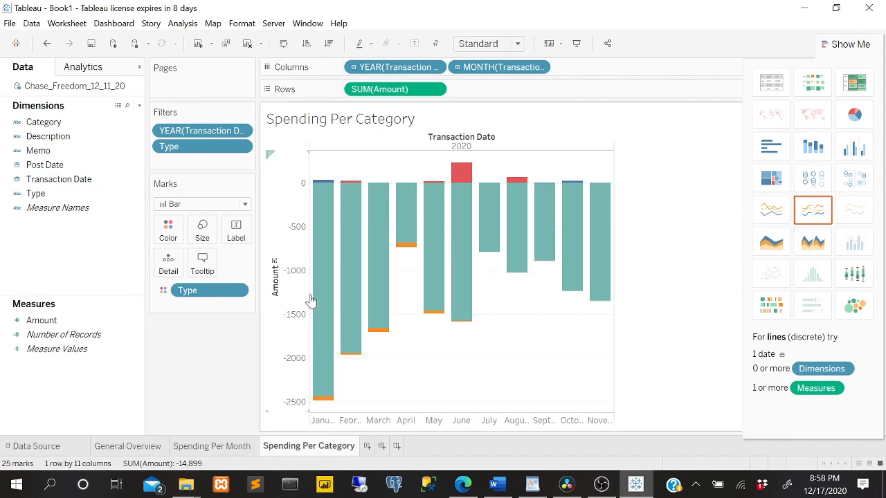
mouse_move(331, 295)
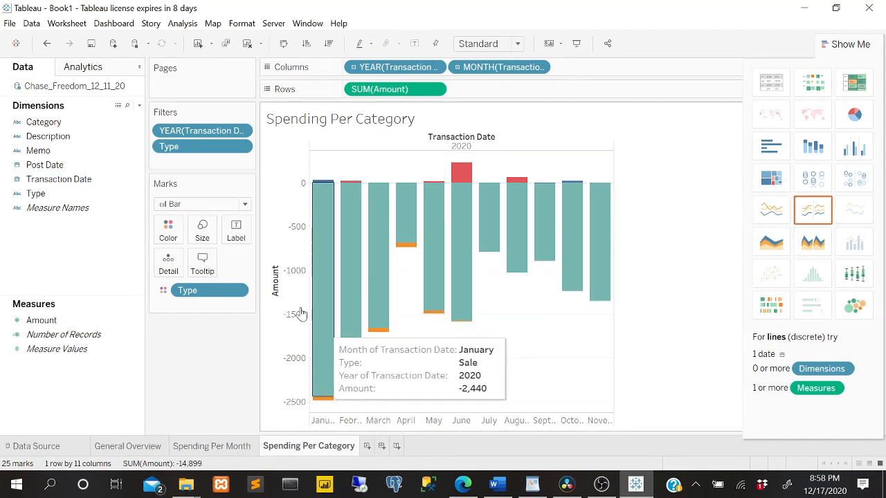
left_click(82, 180)
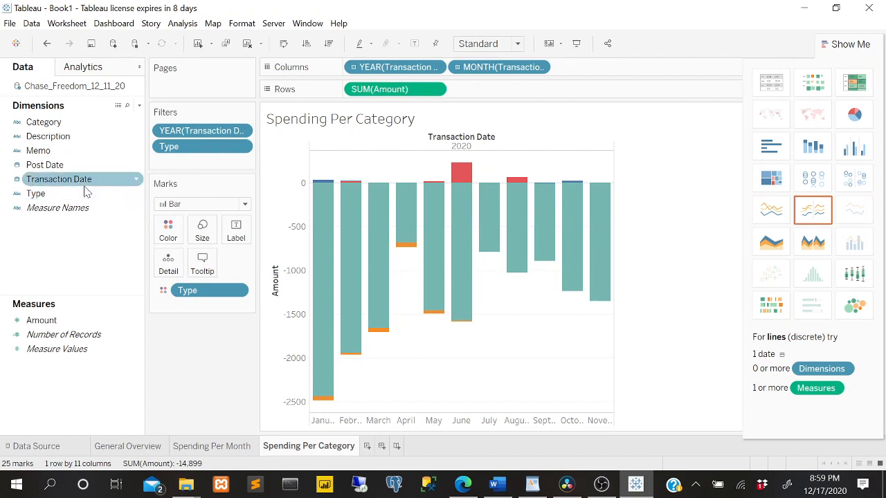
left_click(62, 169)
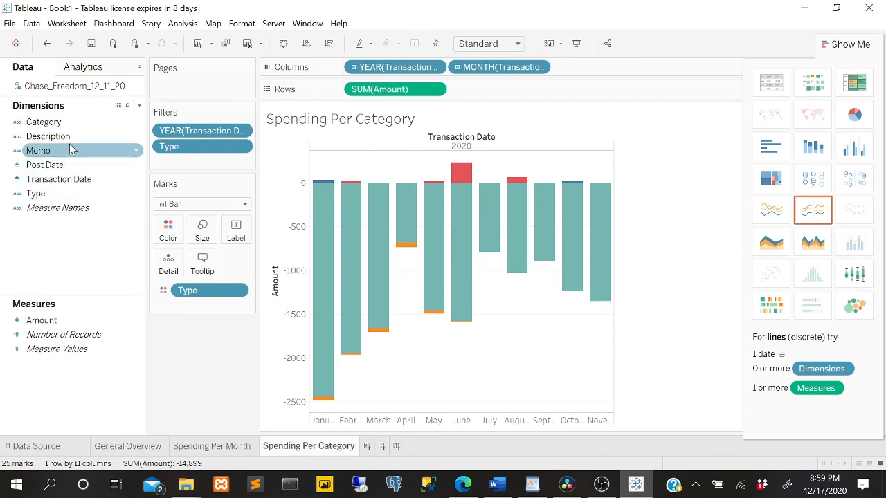
left_click_drag(204, 291, 181, 426)
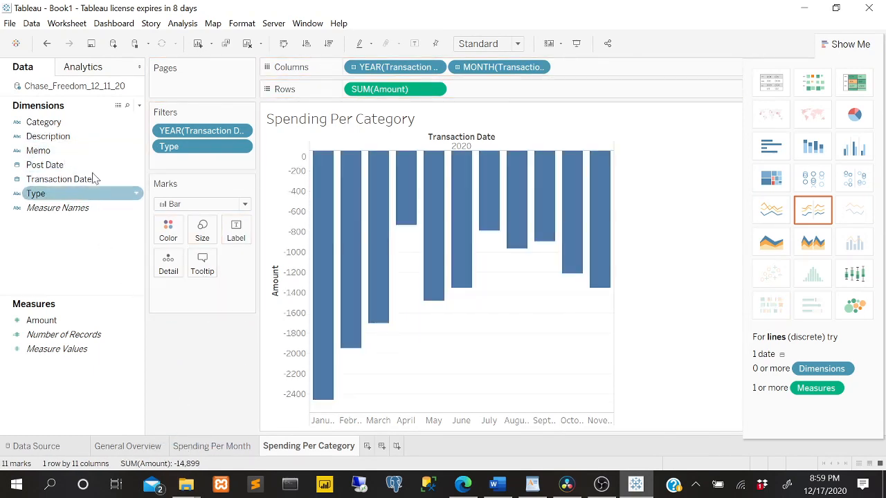
Try coloring the Spending Per Category bars by Description, remove it, and check the columns of the data source.
left_click_drag(90, 138, 169, 236)
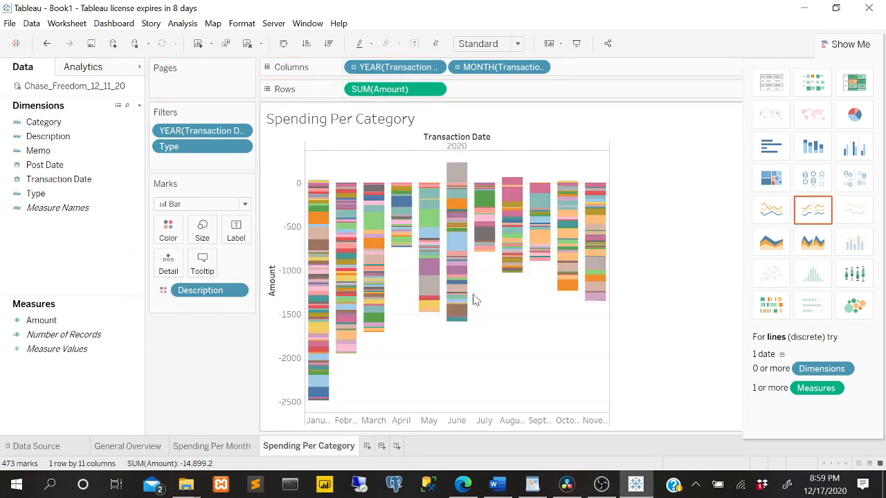
left_click_drag(214, 302, 203, 389)
left_click(41, 446)
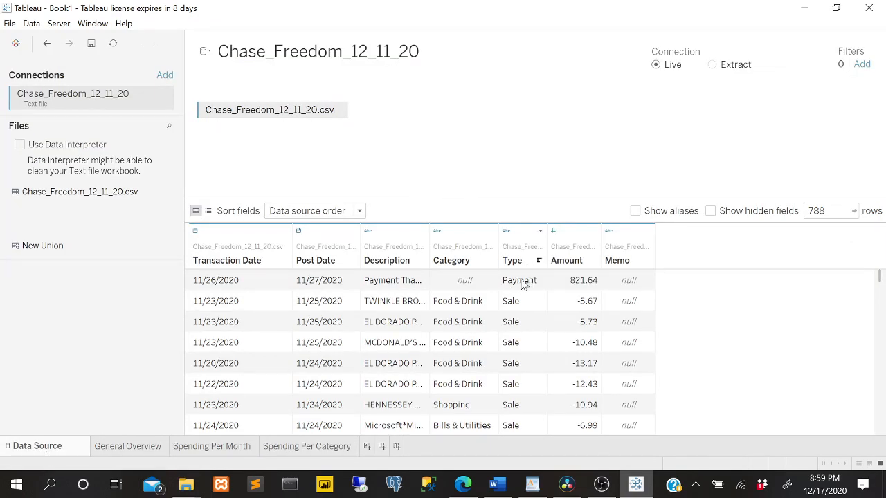
left_click(299, 446)
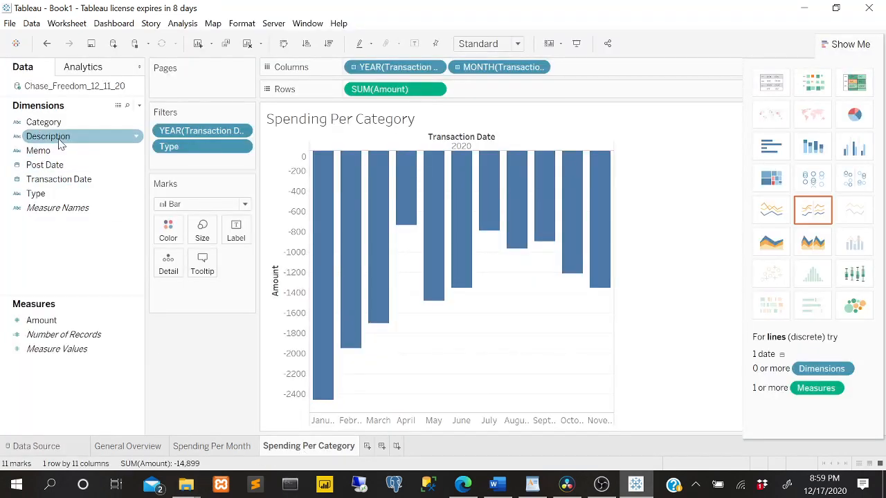
Color the Spending Per Category bars by Category, reveal the color legend, and compare the sheet with Spending Per Month.
left_click_drag(43, 122, 181, 235)
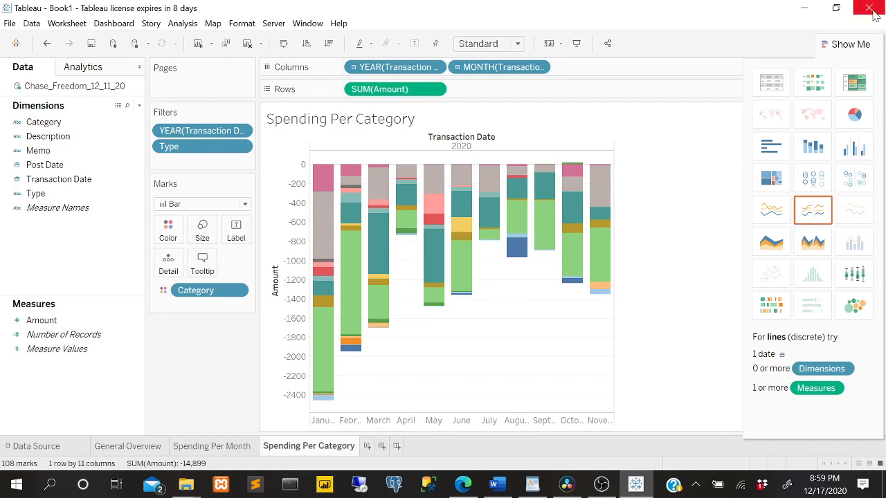
left_click(851, 45)
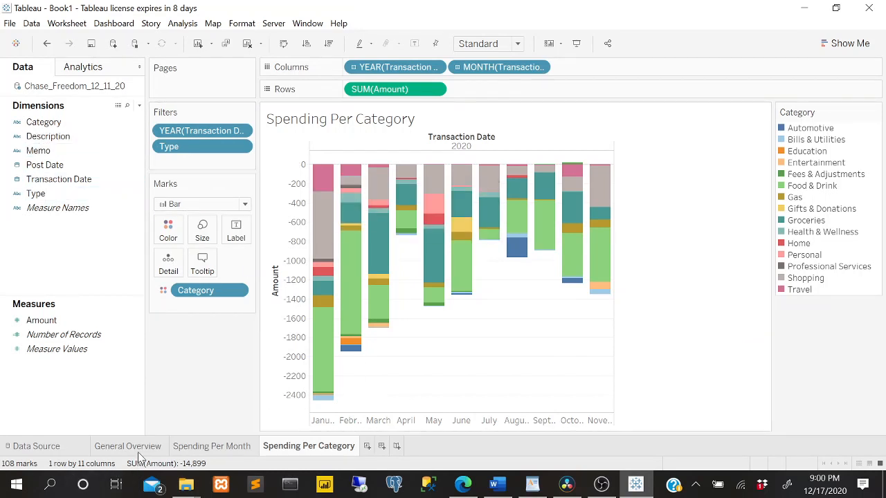
left_click(203, 448)
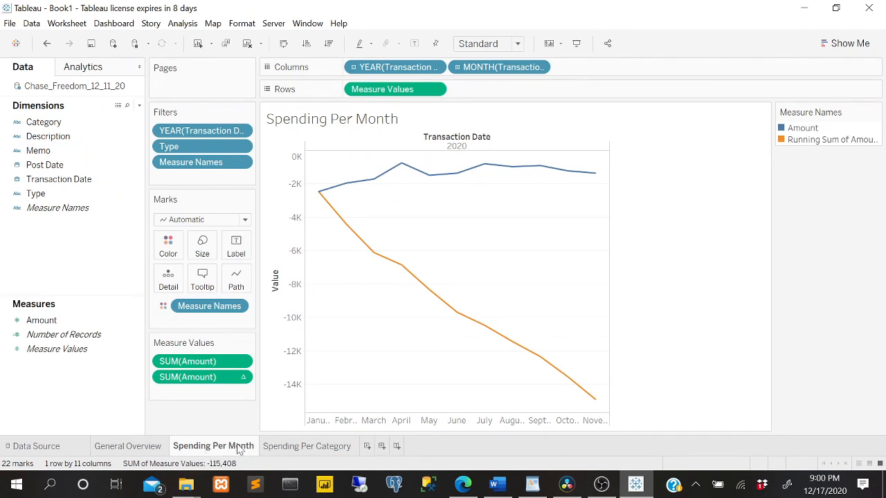
left_click(293, 447)
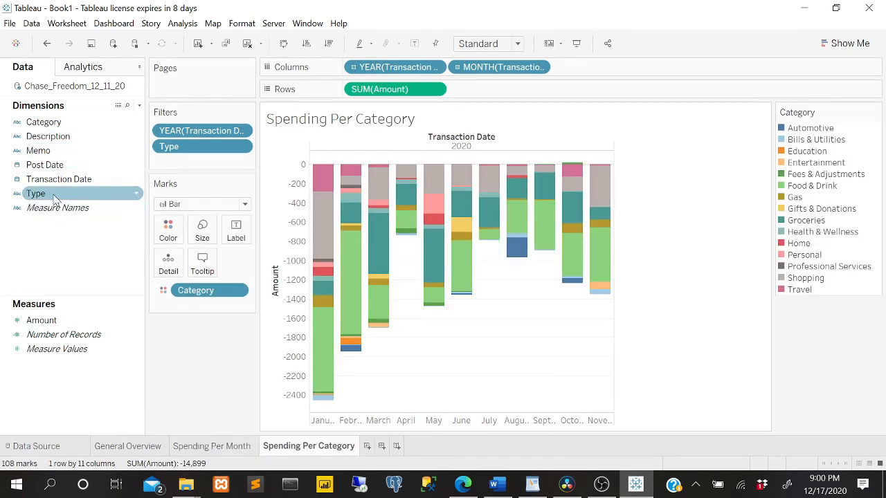
Filter Spending Per Category by Transaction Date months with all months selected, and show the month filter beside the chart.
left_click_drag(59, 179, 181, 170)
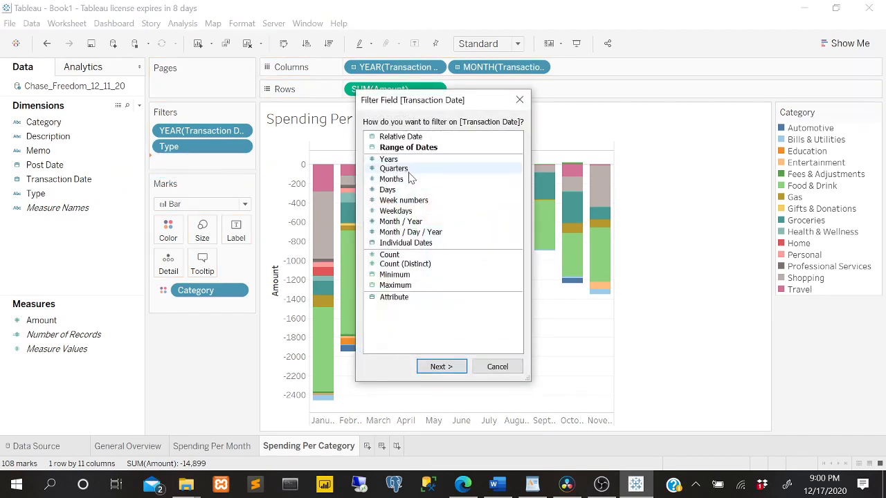
left_click(406, 179)
left_click(434, 366)
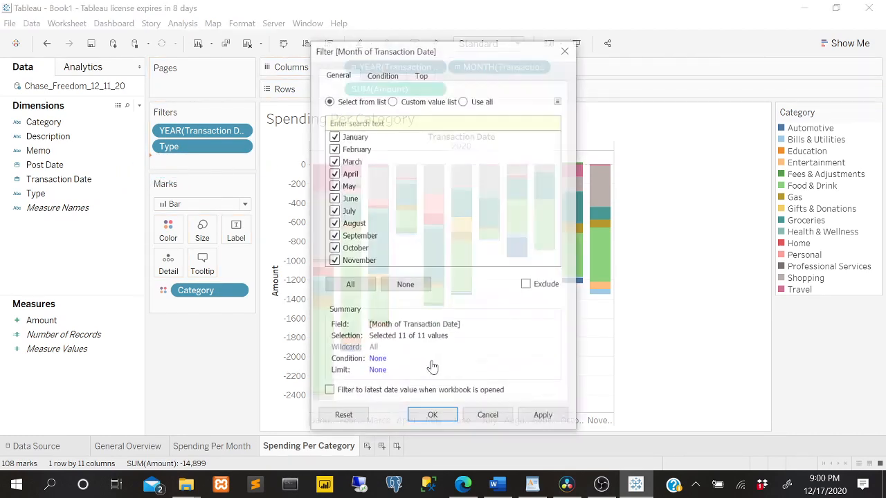
left_click(433, 417)
right_click(217, 164)
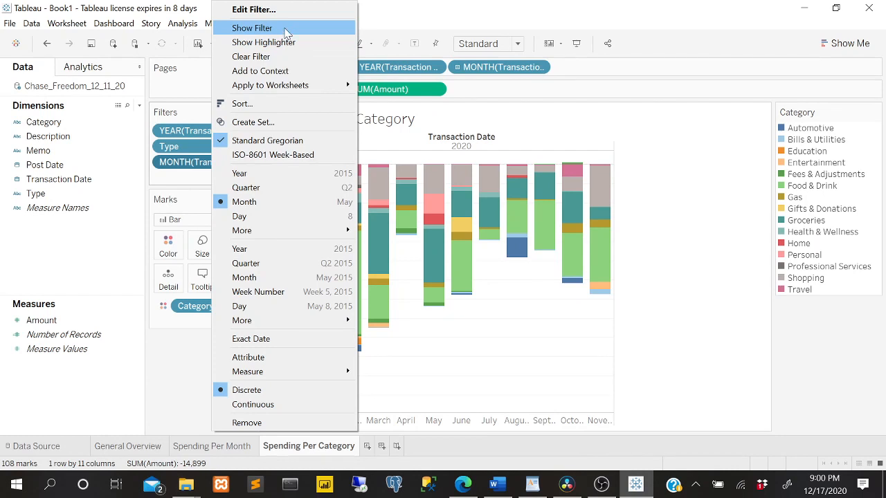
left_click(287, 30)
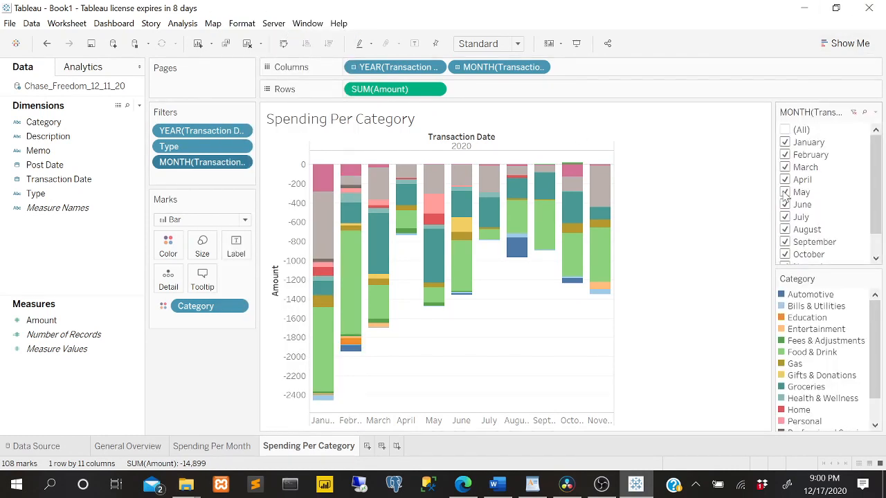
Switch all months off and back on in the displayed month filter and look through its list.
left_click(784, 130)
left_click(785, 130)
scroll(816, 202, "down", 1)
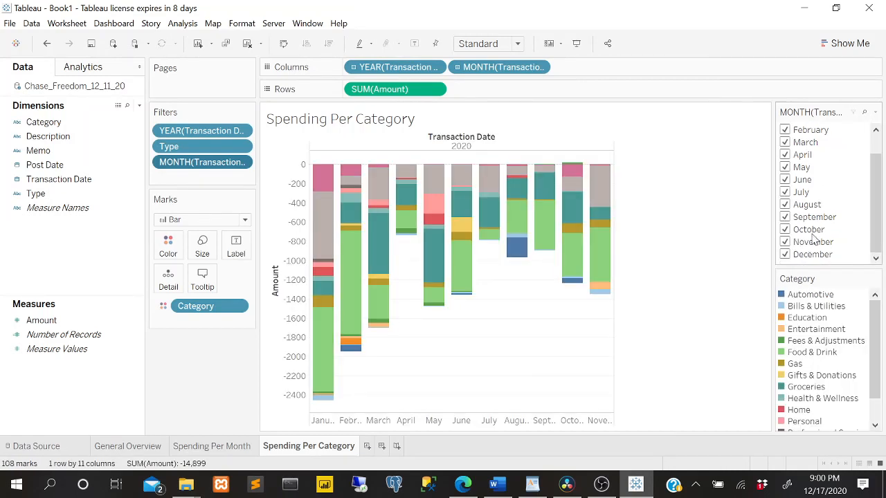
scroll(820, 346, "down", 2)
scroll(844, 369, "up", 2)
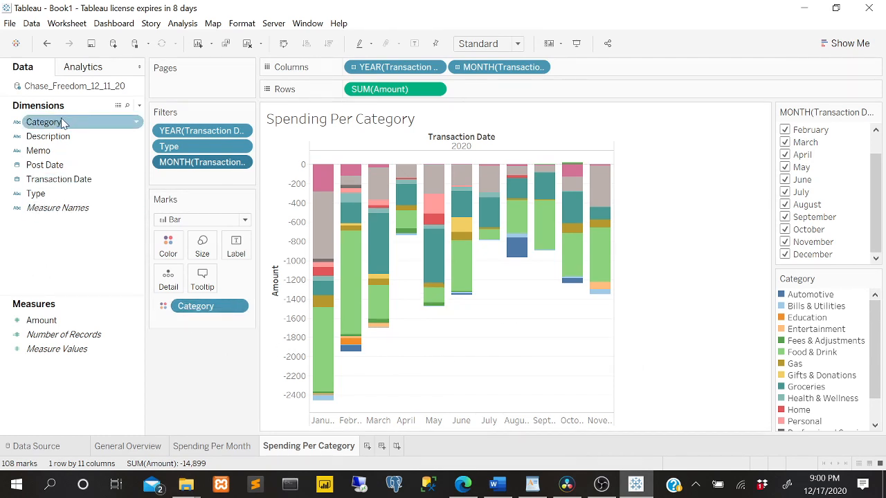
Add a Category filter with all offered categories selected and show it beside the Spending Per Category chart.
left_click_drag(62, 122, 200, 184)
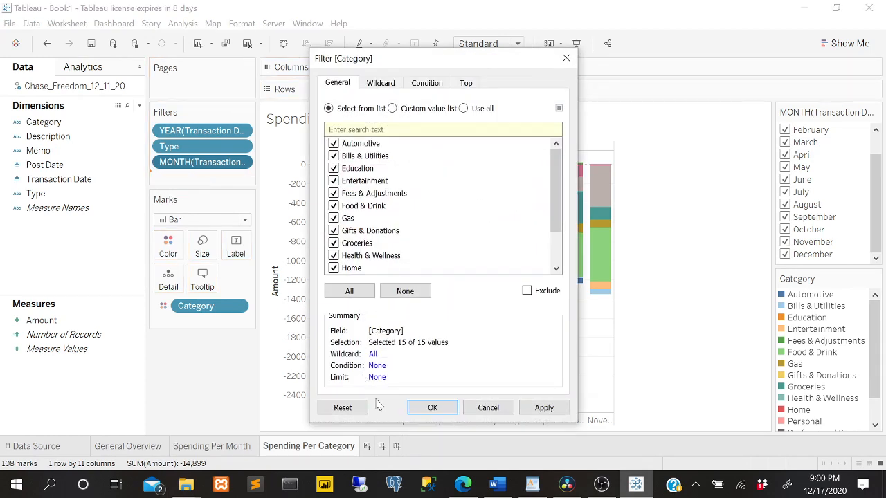
left_click(446, 410)
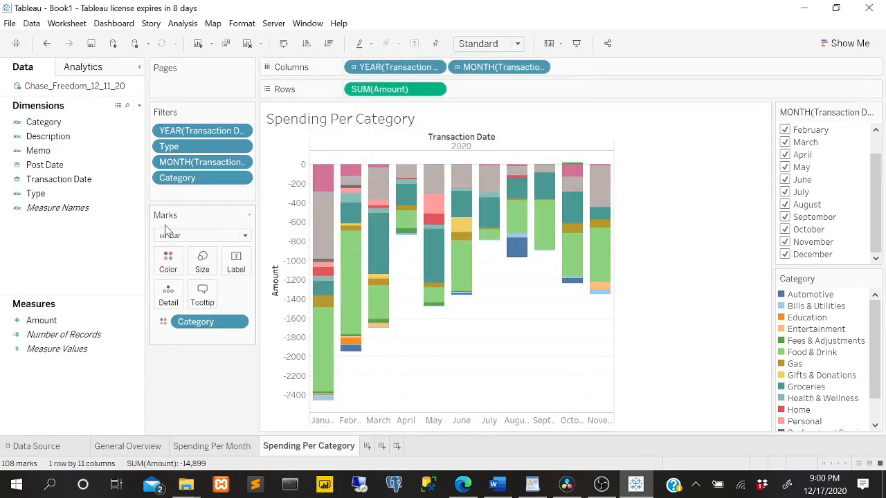
right_click(210, 178)
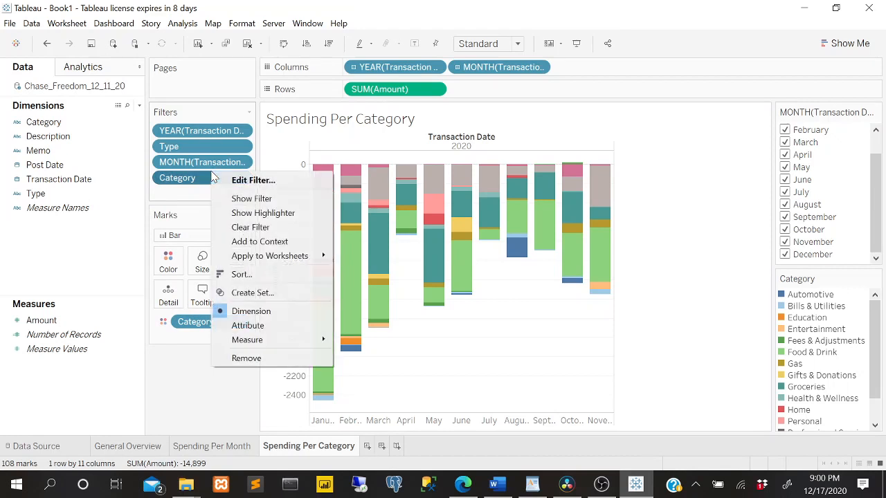
left_click(276, 201)
scroll(835, 278, "down", 2)
scroll(835, 278, "up", 3)
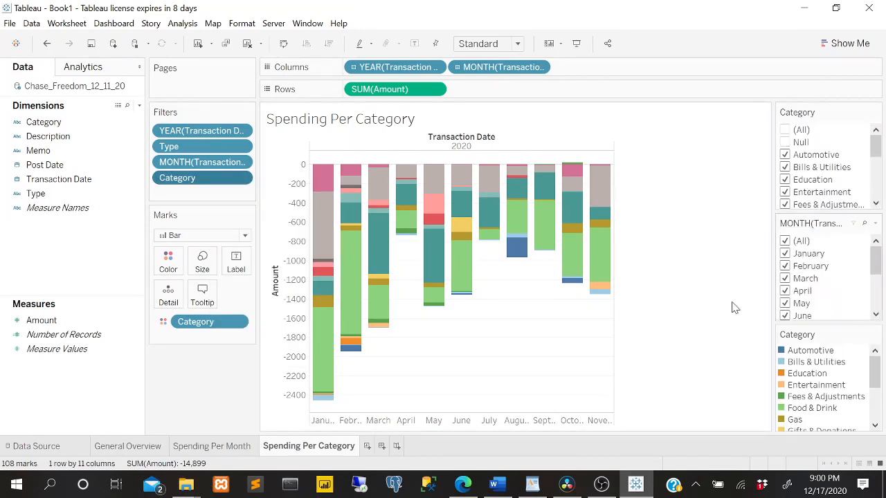
Review the General Overview, Spending Per Month and Spending Per Category sheets one after another.
left_click(108, 444)
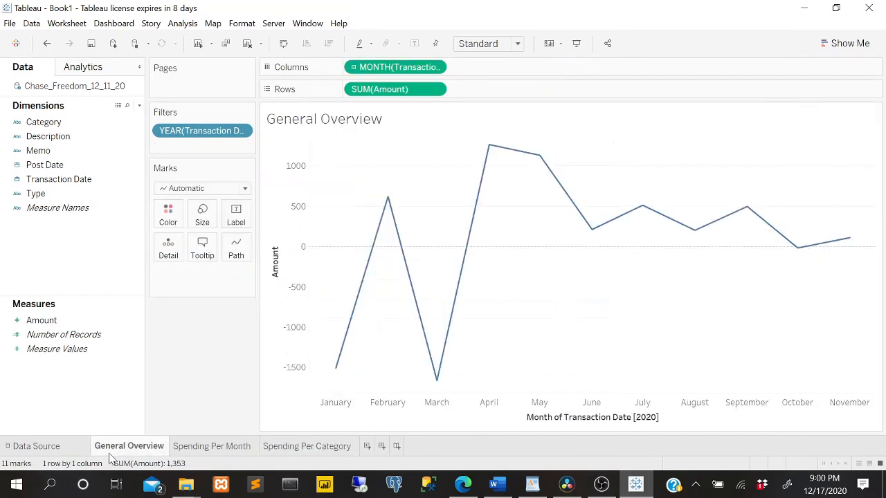
left_click(198, 445)
left_click(282, 446)
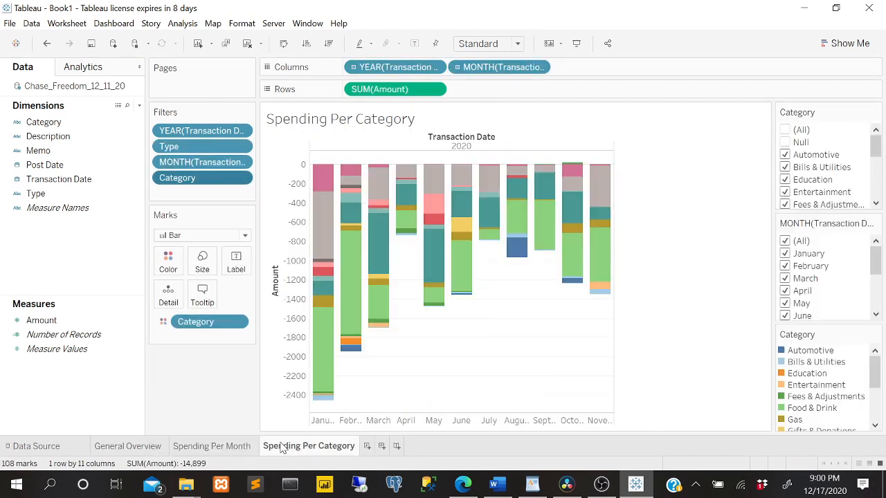
left_click(125, 448)
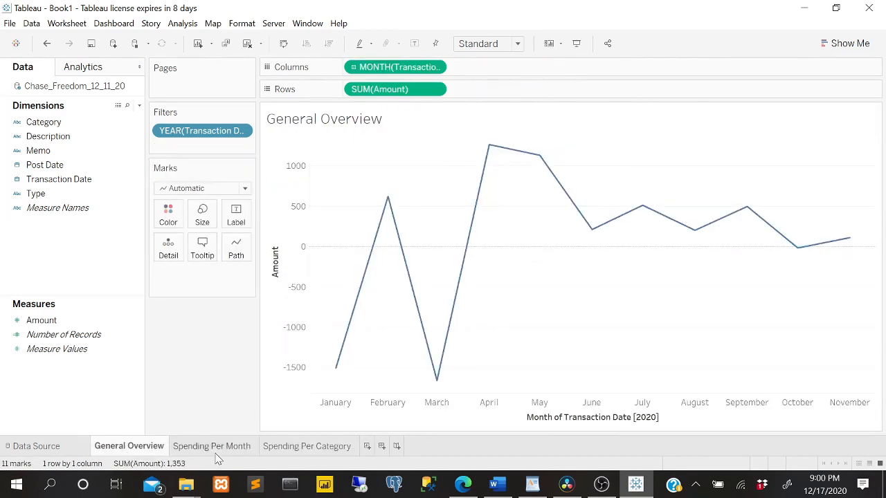
left_click(217, 450)
left_click(273, 447)
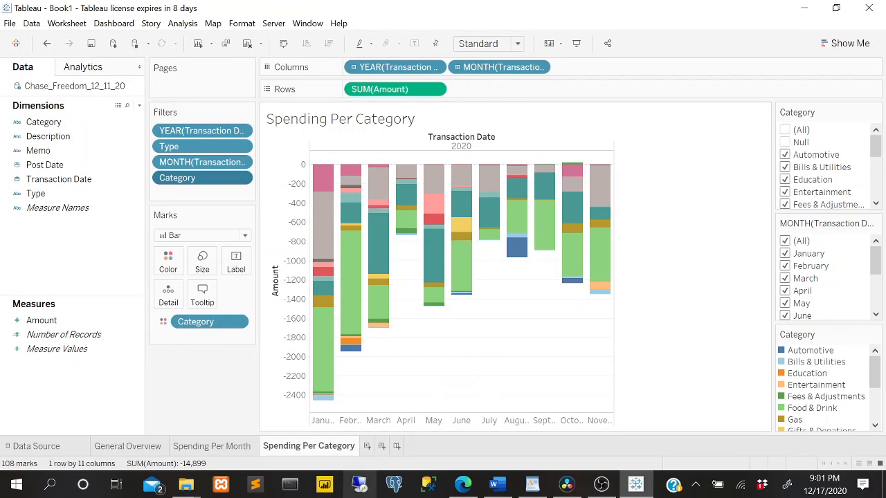
Create a new dashboard and check its size options, keeping the Desktop Browser (1000 x 800) size.
left_click(382, 447)
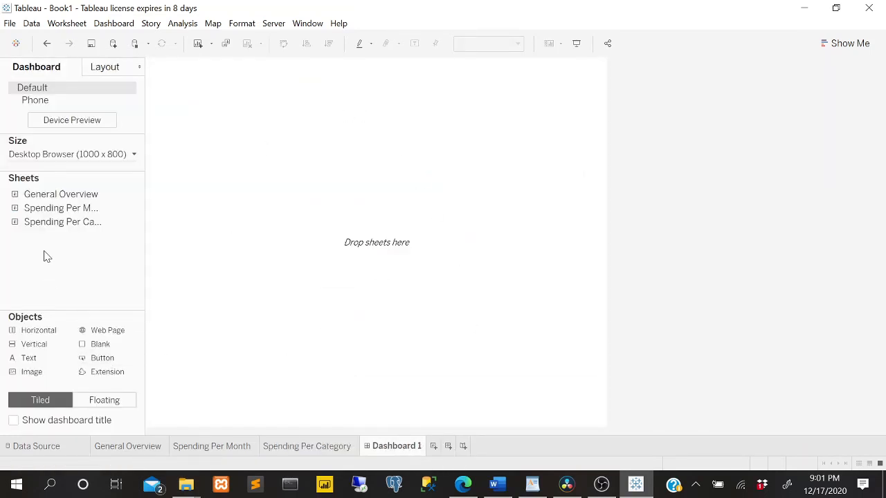
left_click(131, 155)
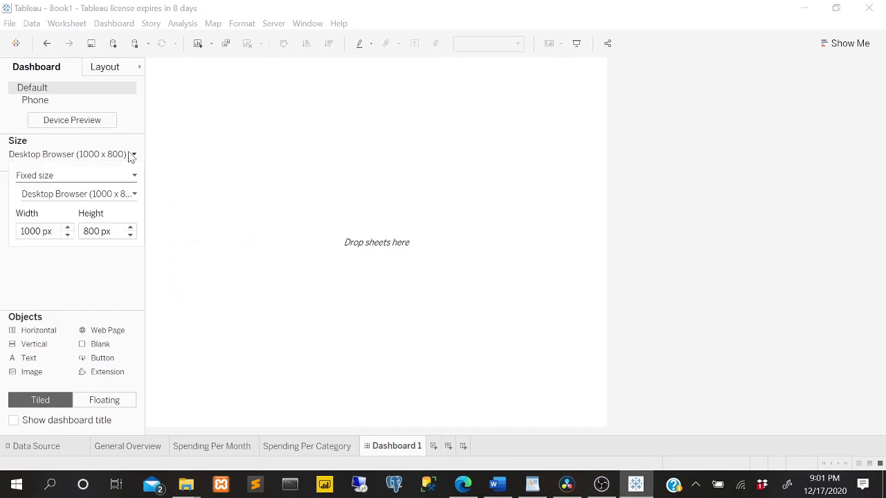
left_click(83, 286)
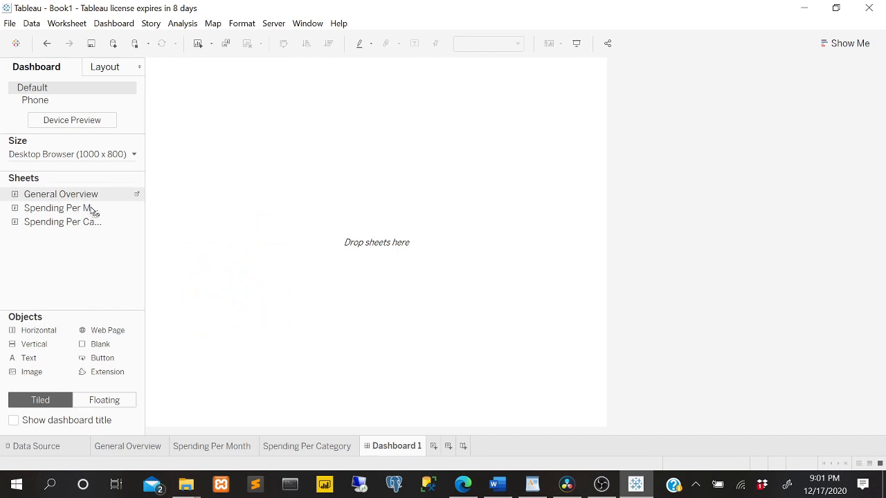
Place General Overview above Spending Per Month on the dashboard, add Spending Per Category to the legend column beside them, and widen that column.
left_click_drag(92, 210, 257, 207)
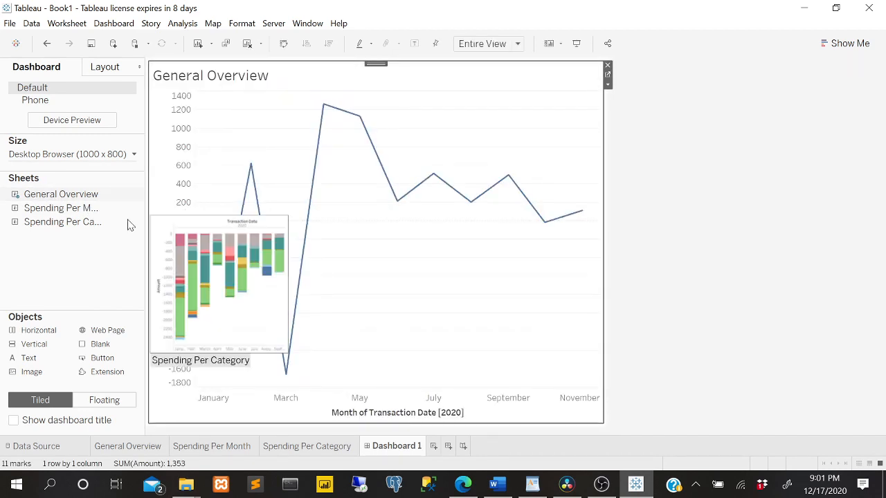
left_click_drag(62, 216, 354, 348)
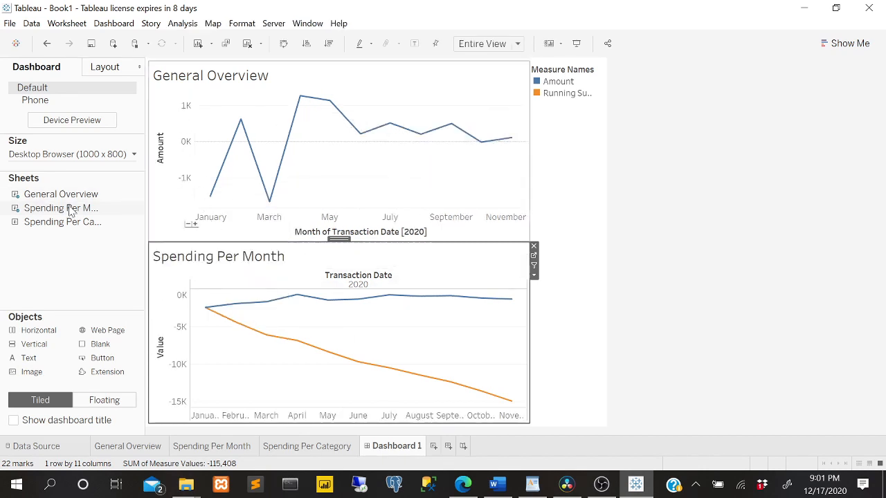
left_click_drag(65, 221, 562, 243)
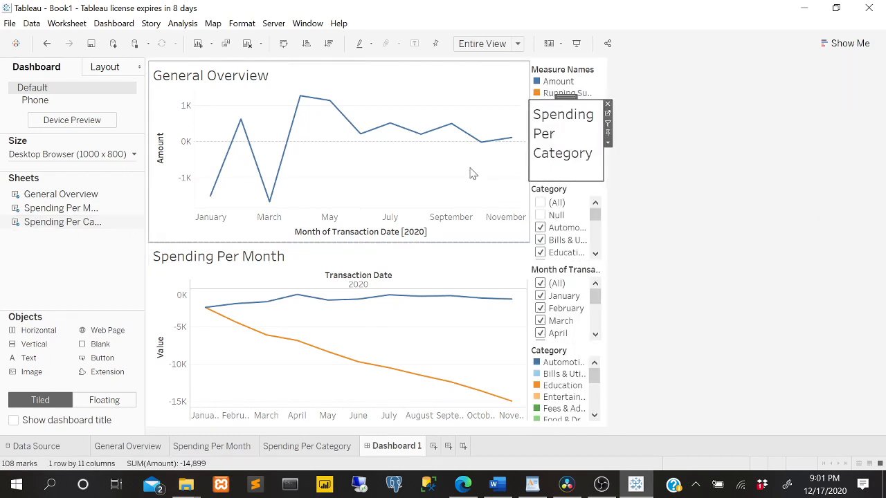
left_click_drag(527, 137, 437, 138)
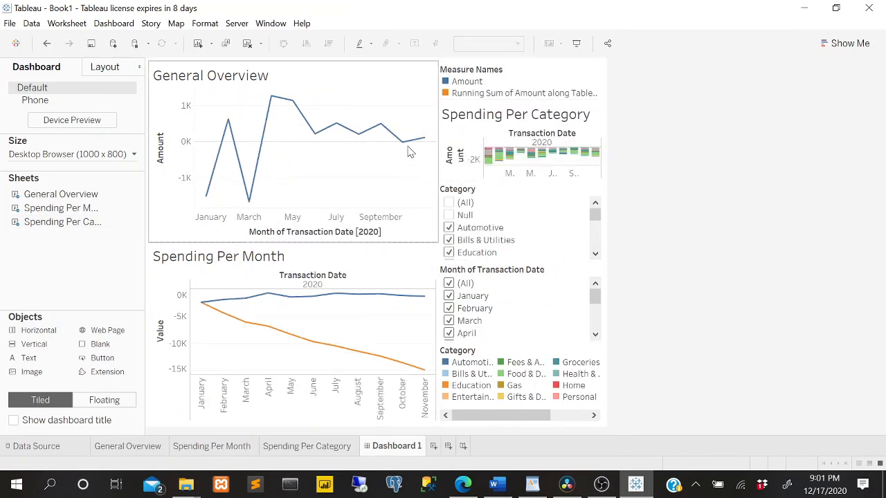
Find the Windows Night light settings, turn night light off for now, and return to the Tableau dashboard.
left_click(49, 484)
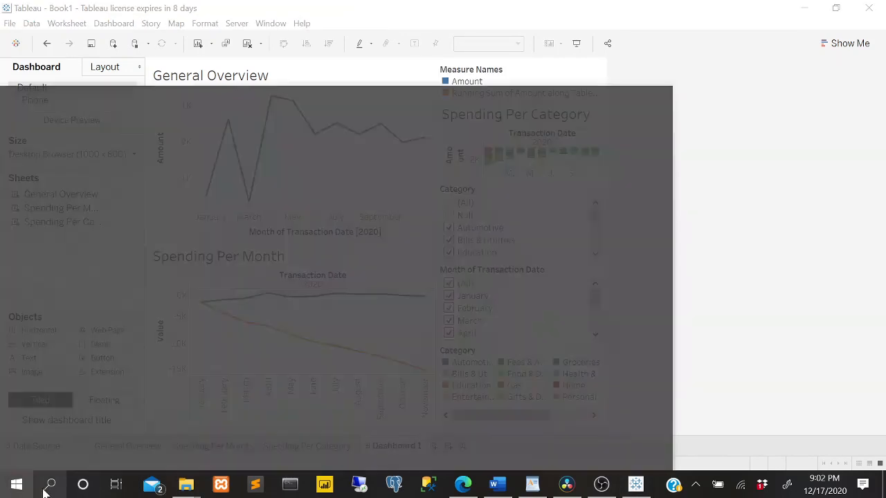
type("ni")
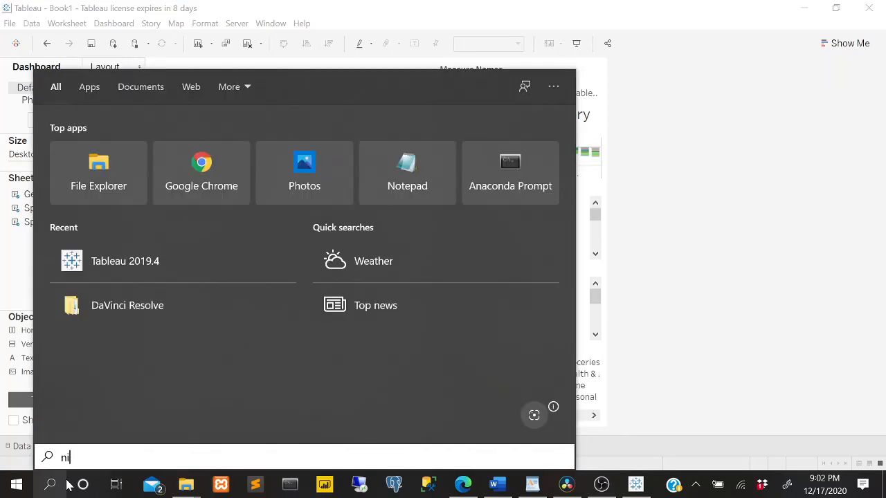
type("ght lig")
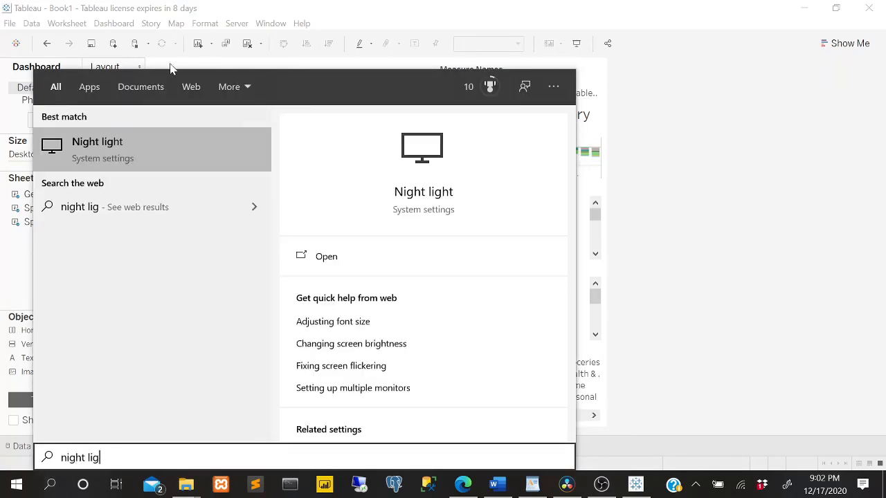
left_click(131, 158)
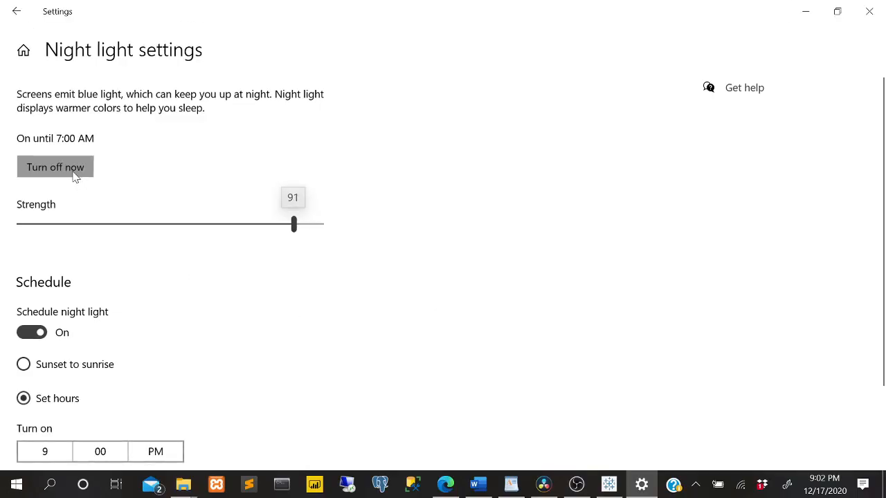
left_click(75, 176)
left_click(804, 11)
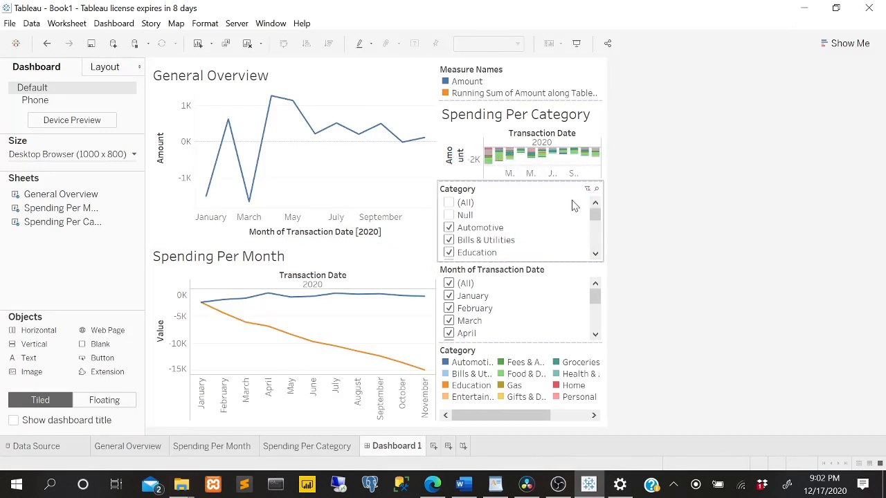
Undo the recent dashboard layout changes and remove General Overview so the dashboard is empty.
key("ctrl+z")
key("ctrl+z")
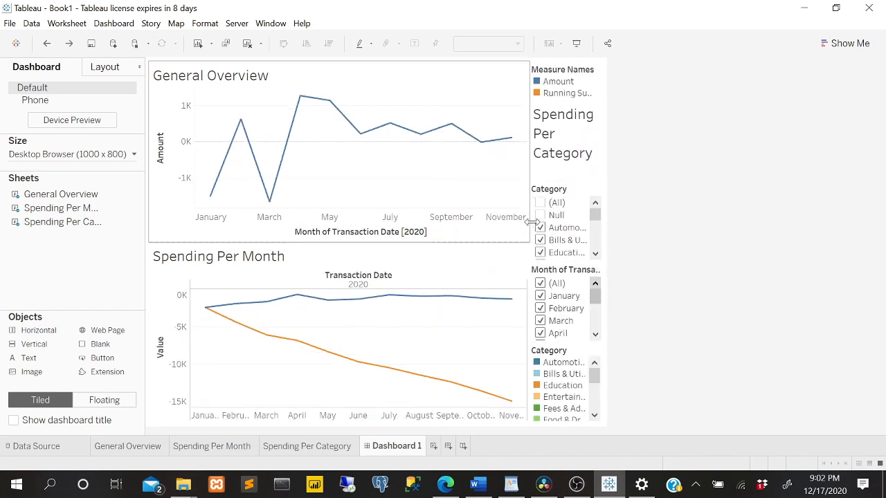
left_click_drag(249, 299, 296, 408)
left_click(534, 247)
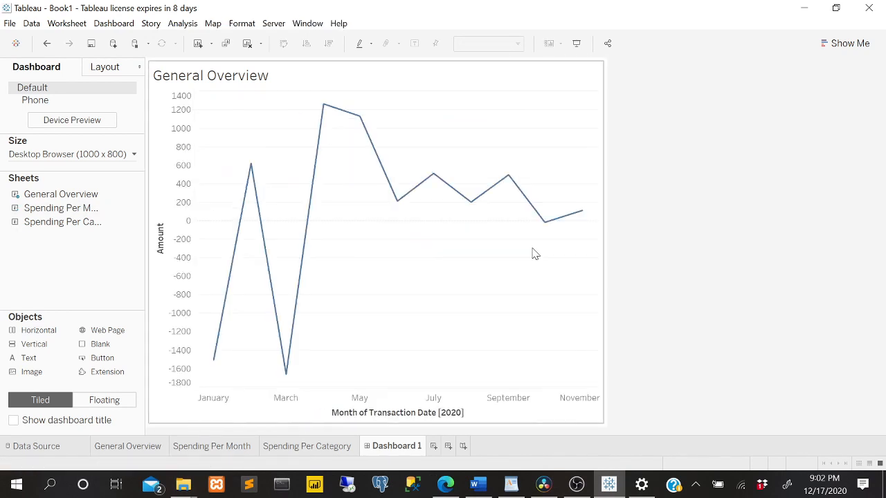
left_click(300, 227)
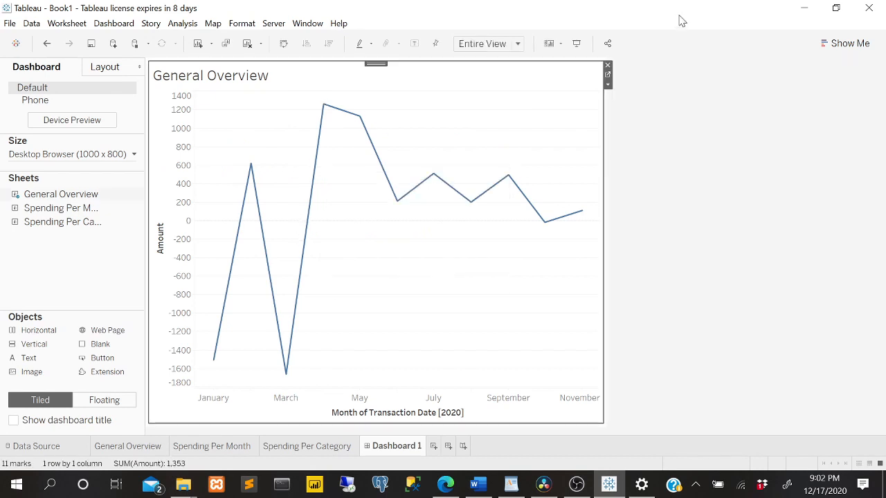
left_click(608, 67)
Lay out the dashboard with General Overview above Spending Per Month and Spending Per Category beside them, slightly widening the line charts' column.
left_click_drag(59, 222, 256, 193)
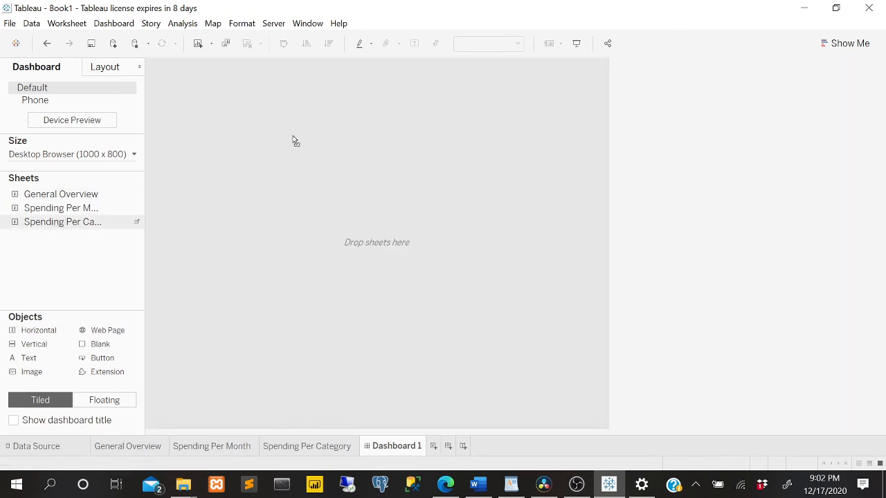
double_click(93, 223)
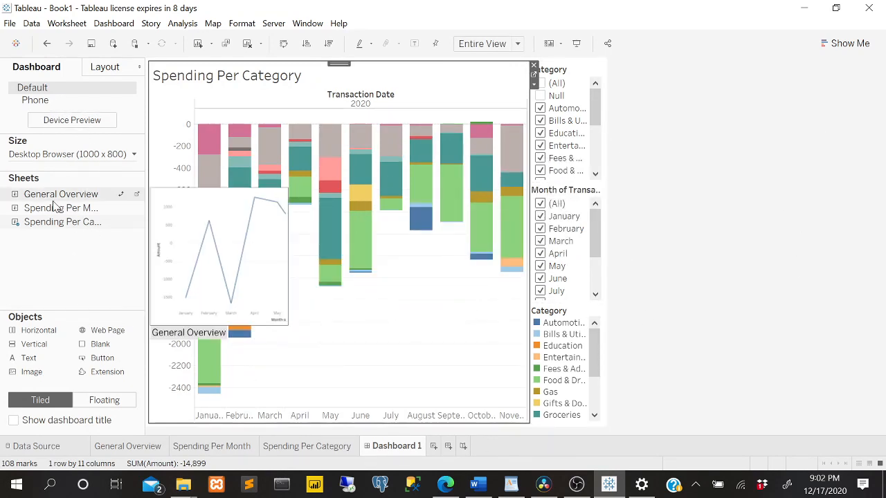
mouse_move(42, 225)
left_click_drag(48, 208, 214, 142)
left_click_drag(196, 171, 198, 166)
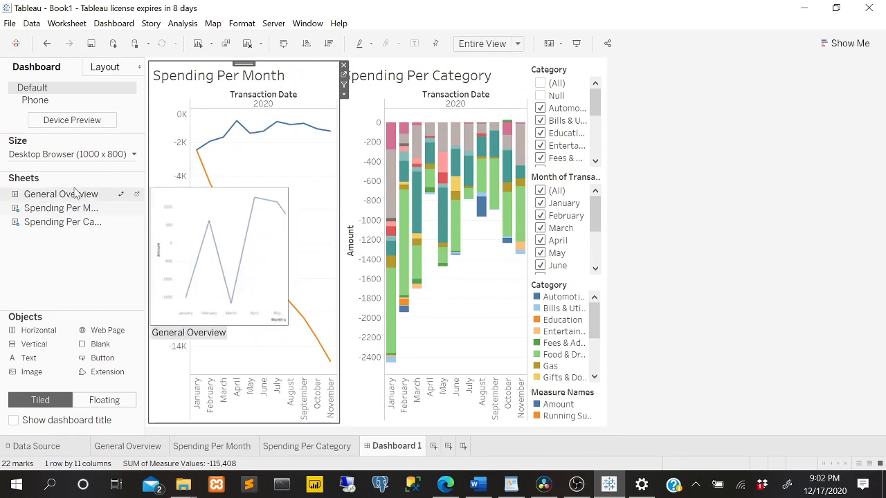
left_click_drag(76, 193, 256, 134)
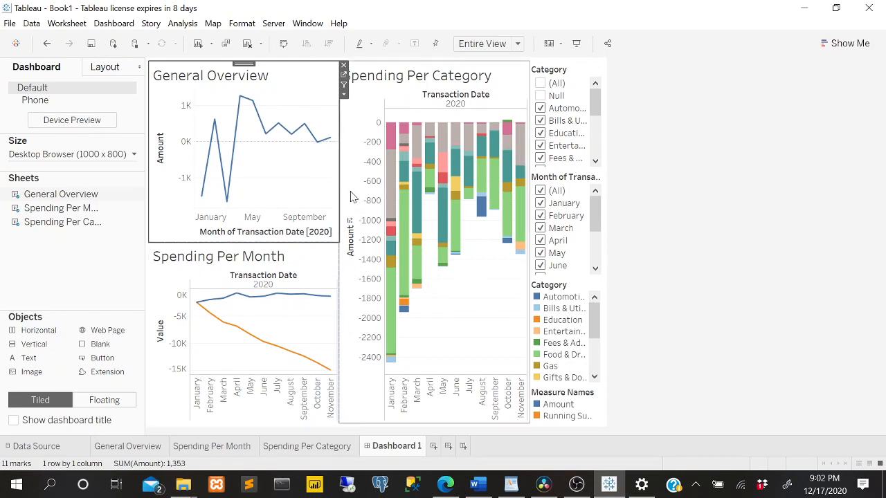
left_click_drag(339, 149, 353, 147)
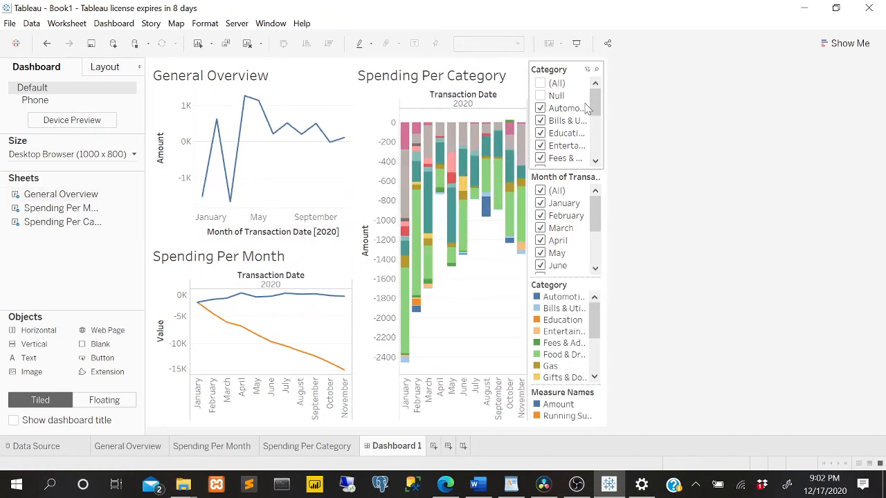
Select all categories in the dashboard's Category filter.
scroll(560, 125, "down", 5)
scroll(546, 97, "up", 5)
left_click(540, 84)
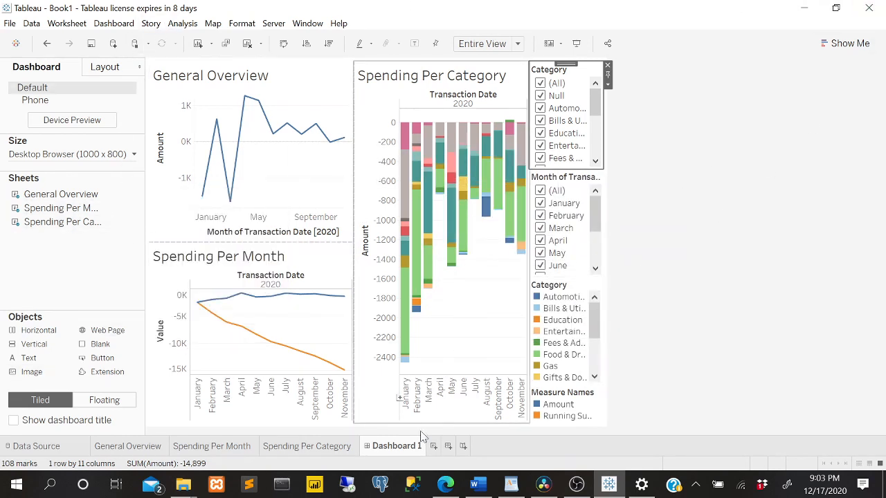
scroll(558, 132, "down", 3)
scroll(563, 147, "up", 3)
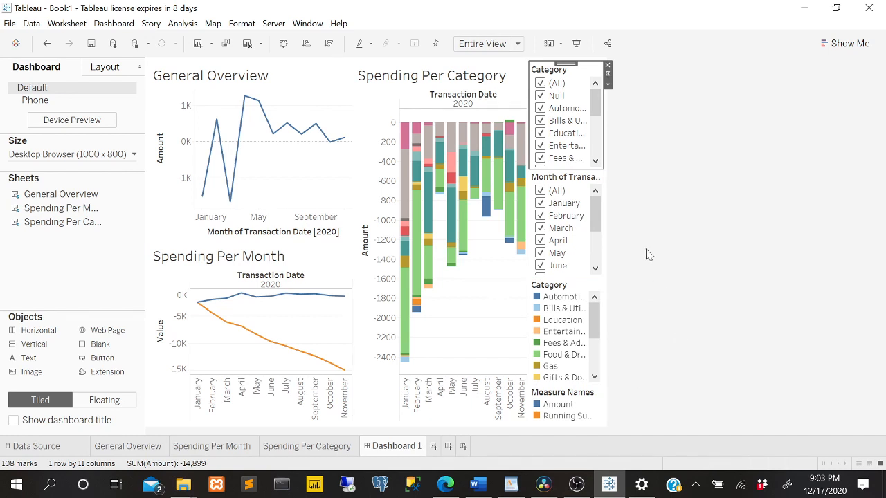
scroll(561, 346, "down", 3)
scroll(563, 344, "up", 3)
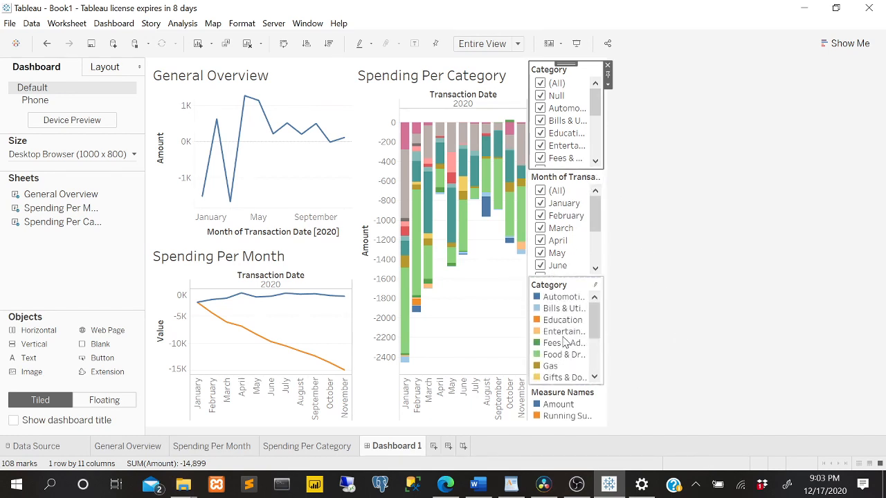
scroll(575, 228, "down", 3)
scroll(574, 228, "up", 3)
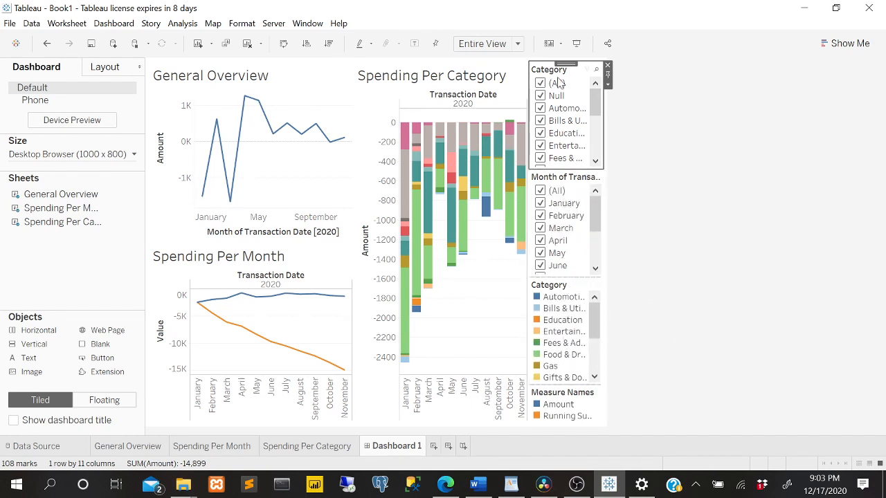
Apply the Category filter to all worksheets using related data sources.
left_click(609, 85)
mouse_move(659, 114)
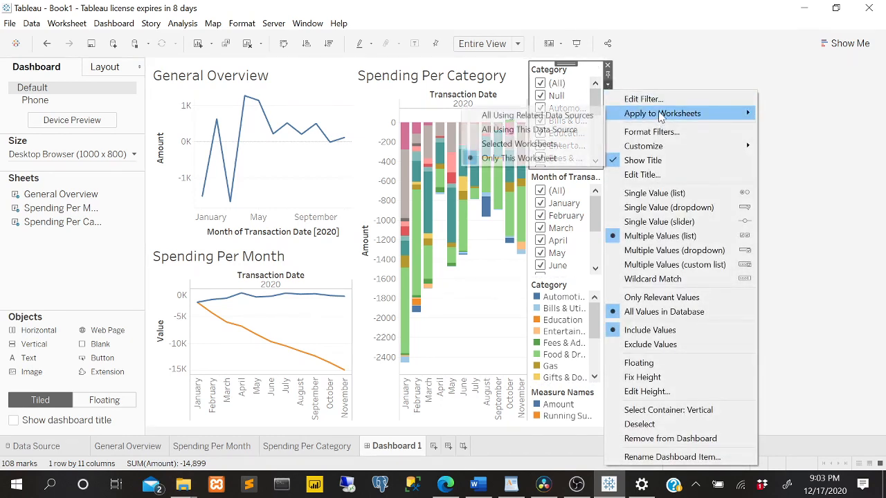
left_click(582, 114)
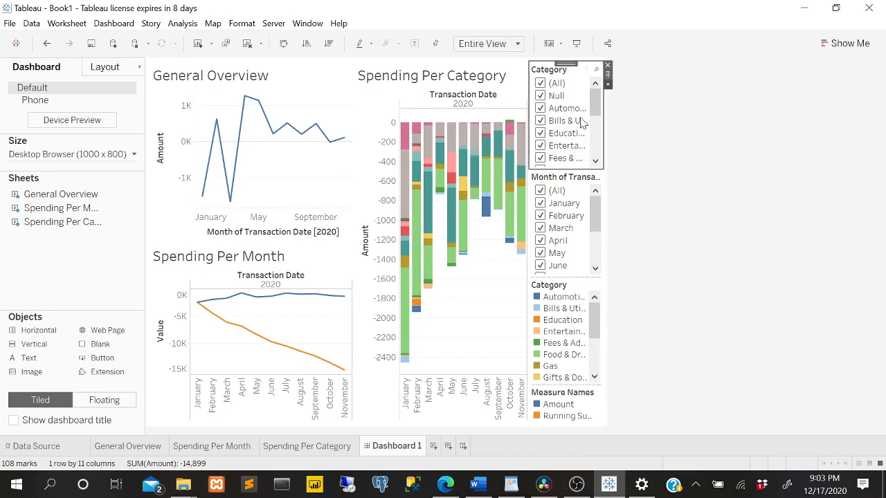
left_click(608, 85)
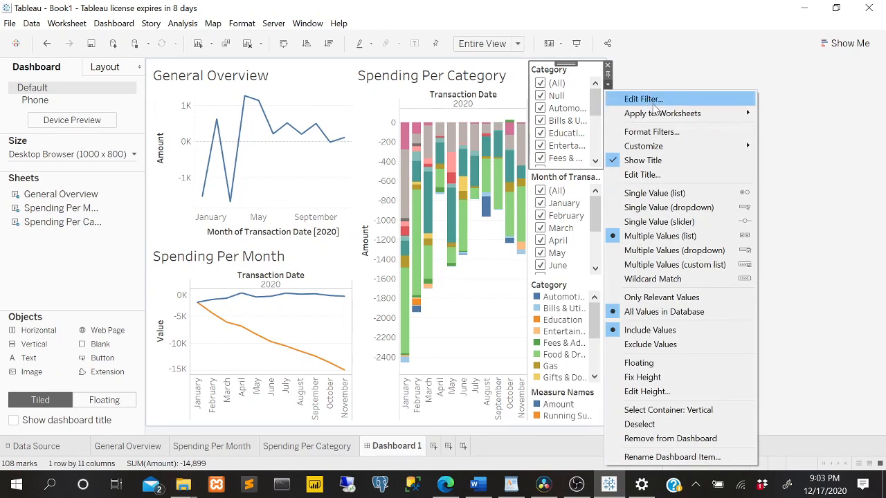
left_click(632, 72)
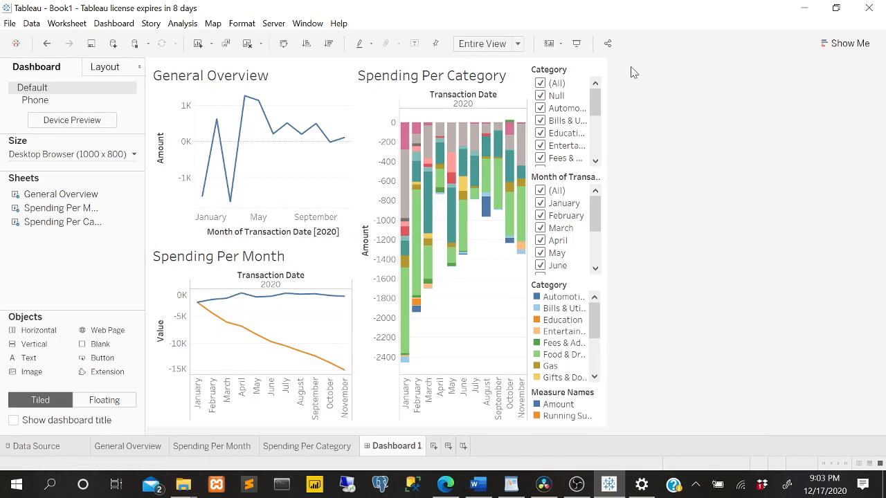
Clear the Category filter and limit it to Automotive and Home.
left_click(540, 83)
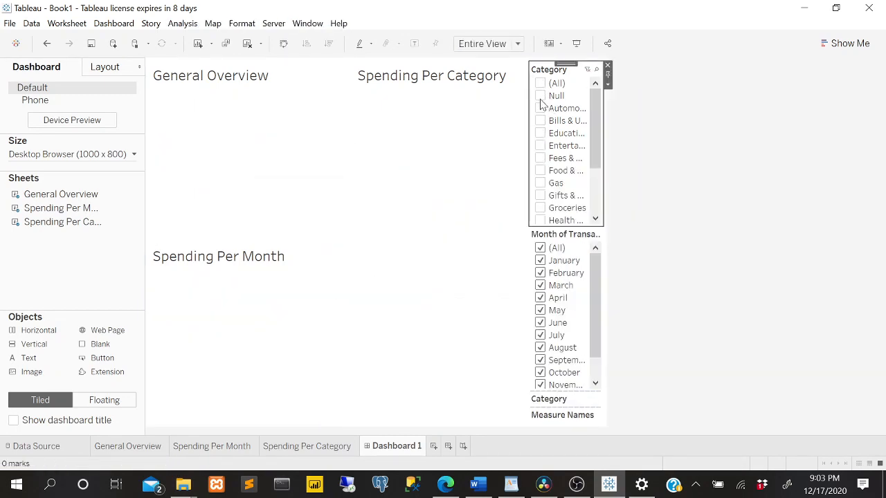
left_click(540, 109)
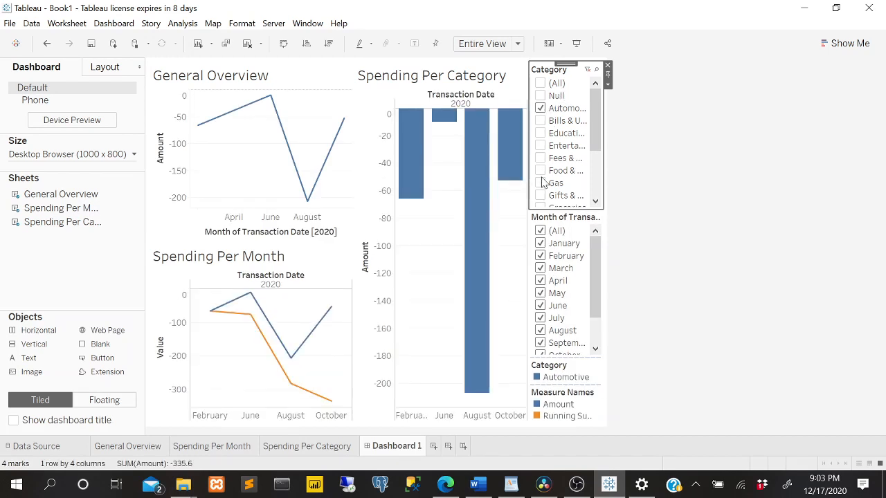
scroll(550, 138, "down", 3)
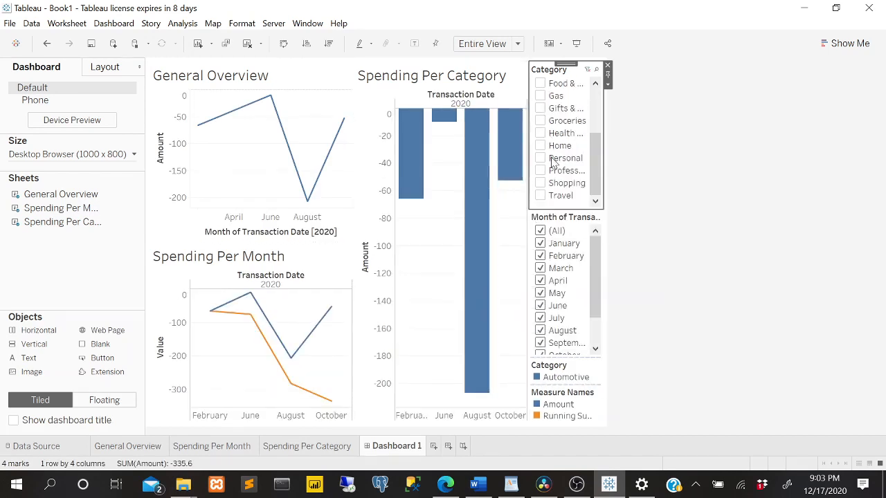
left_click(543, 146)
Replace Automotive with Travel in the Category filter, and reselect all categories.
scroll(547, 150, "up", 3)
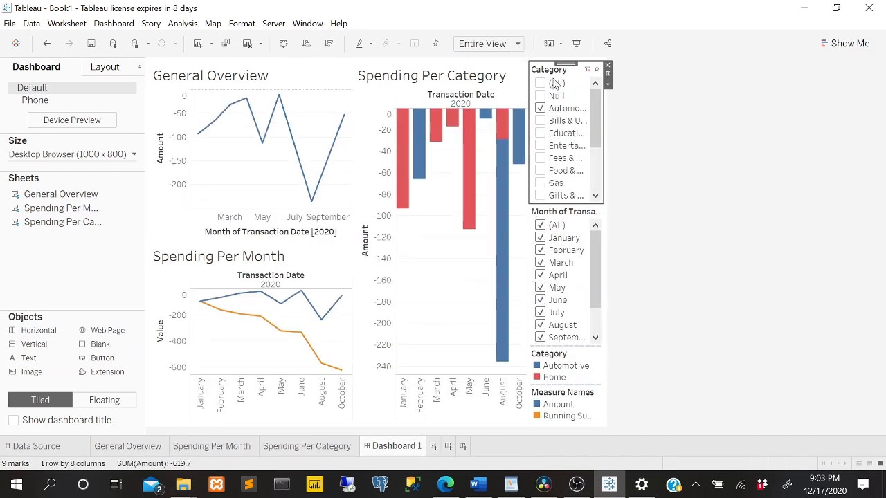
left_click(541, 109)
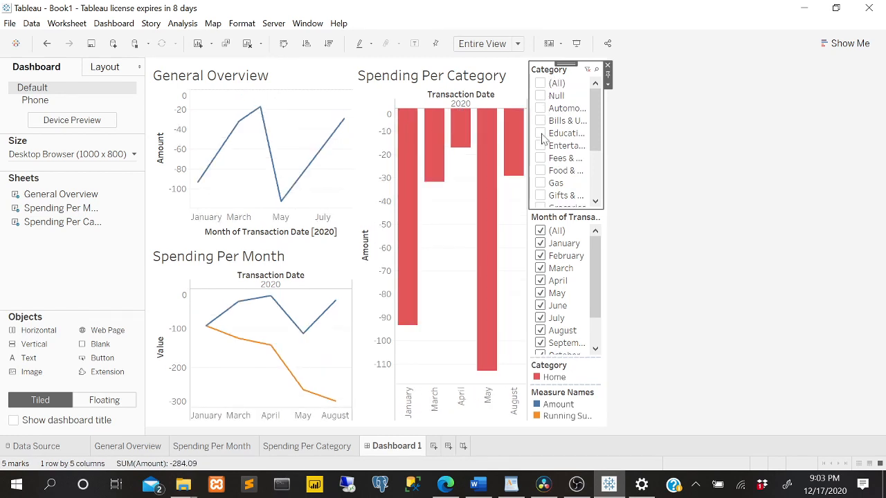
scroll(547, 179, "down", 3)
left_click(541, 195)
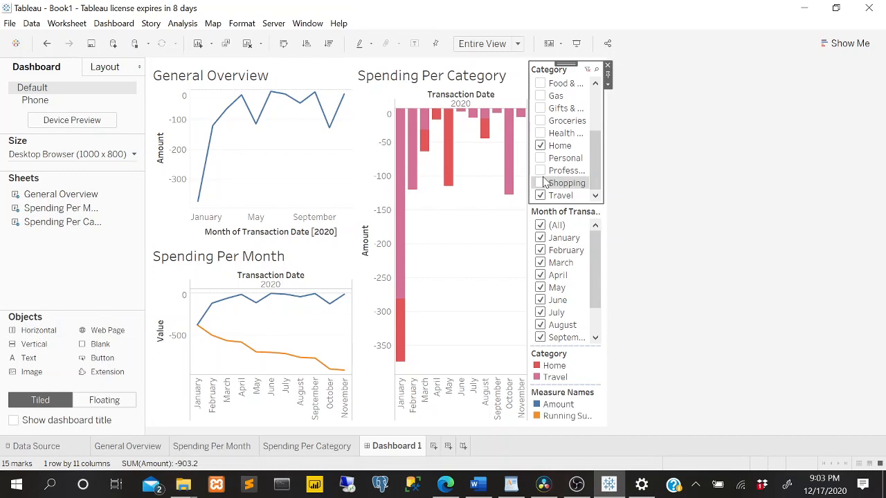
scroll(537, 146, "up", 3)
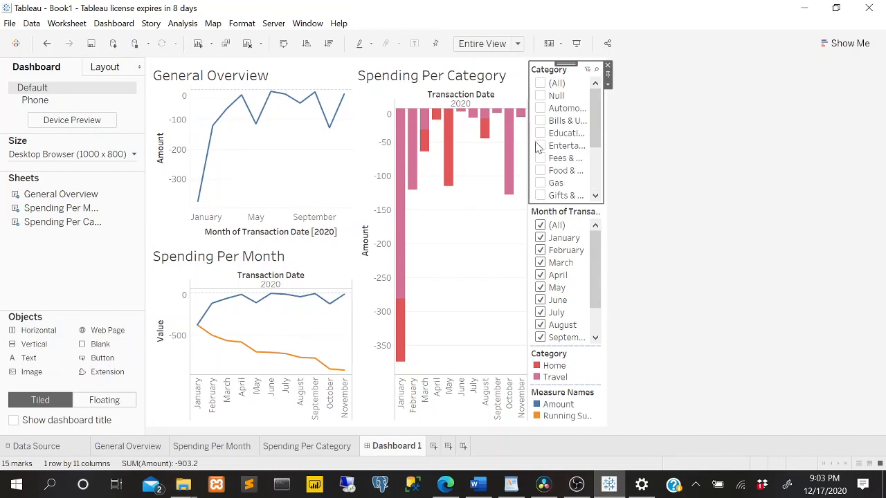
left_click(539, 84)
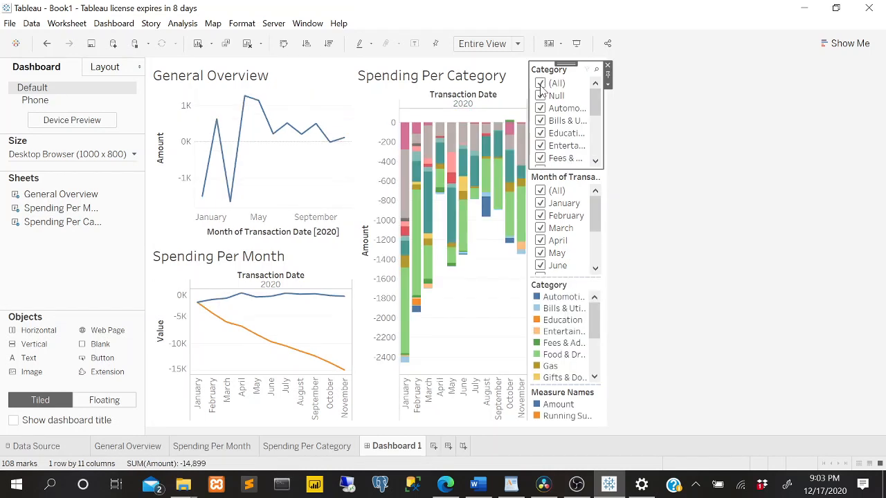
Apply the Month of Transaction Date filter to all worksheets using this data source and limit it to February.
left_click(568, 181)
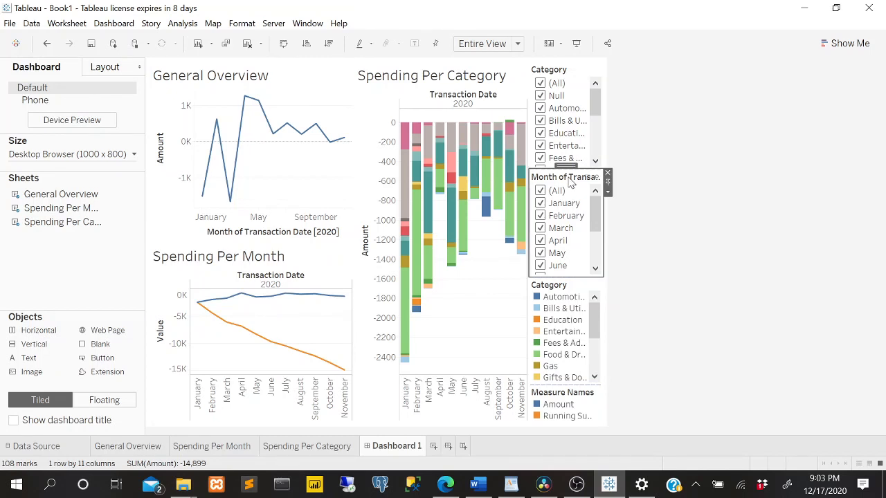
right_click(571, 182)
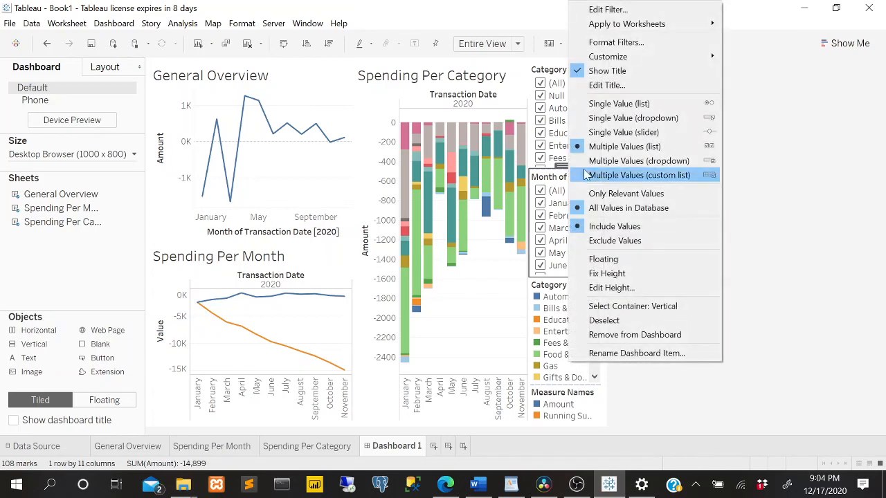
mouse_move(635, 25)
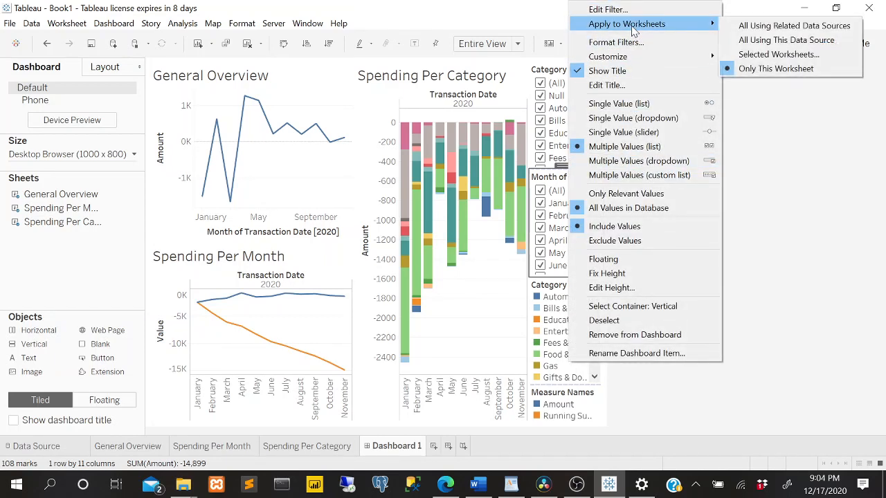
left_click(755, 44)
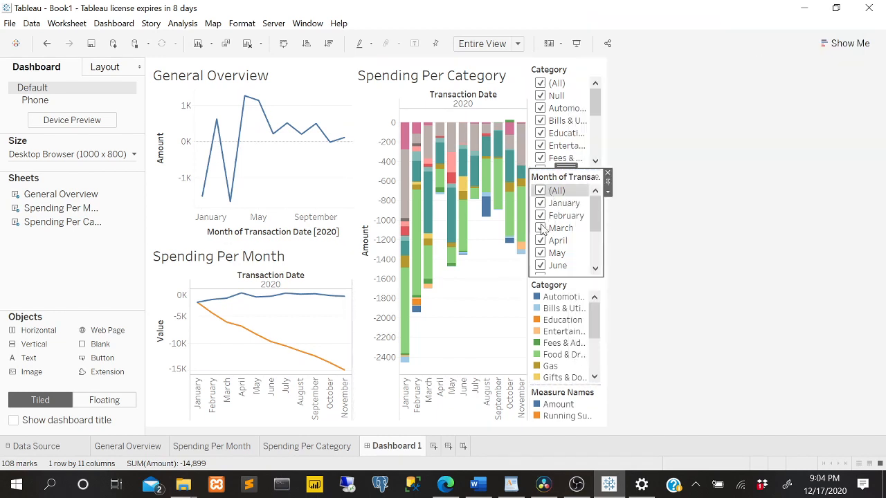
left_click(540, 191)
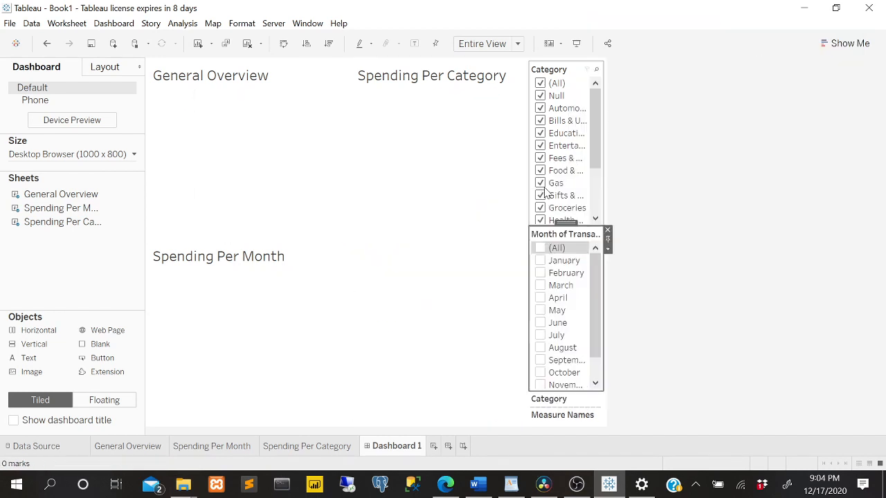
left_click(541, 274)
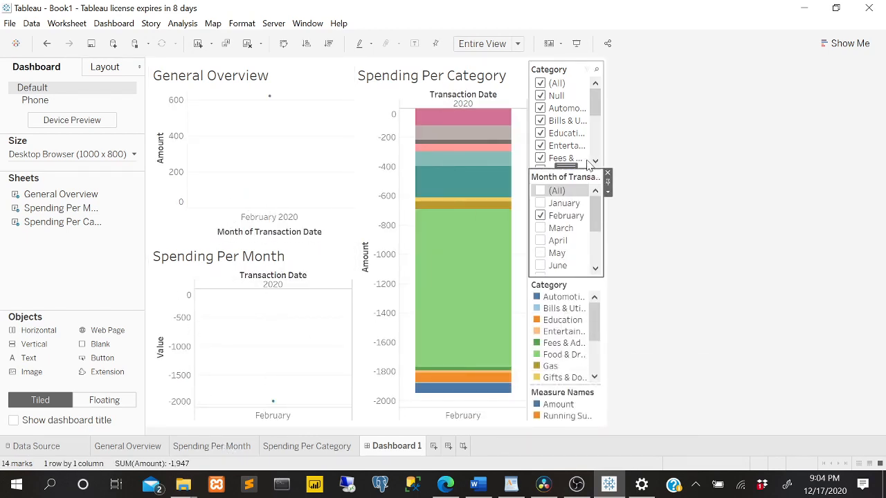
left_click(607, 200)
left_click(596, 178)
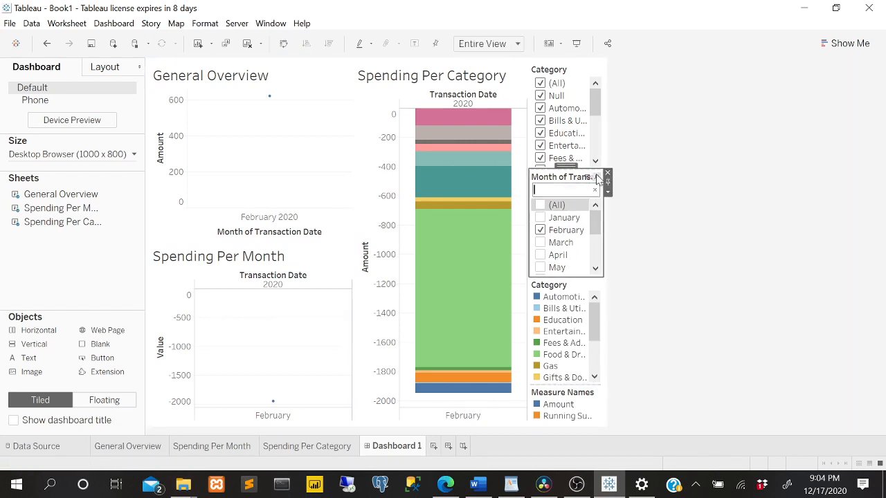
left_click(608, 173)
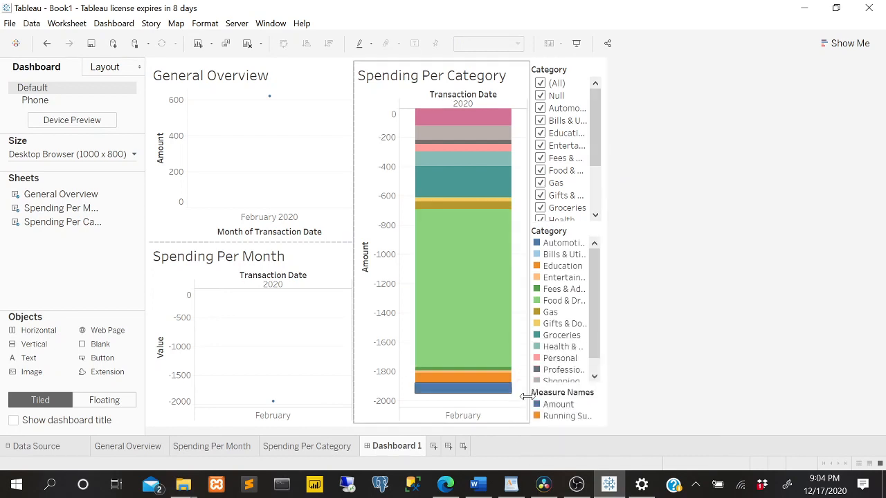
scroll(560, 166, "down", 2)
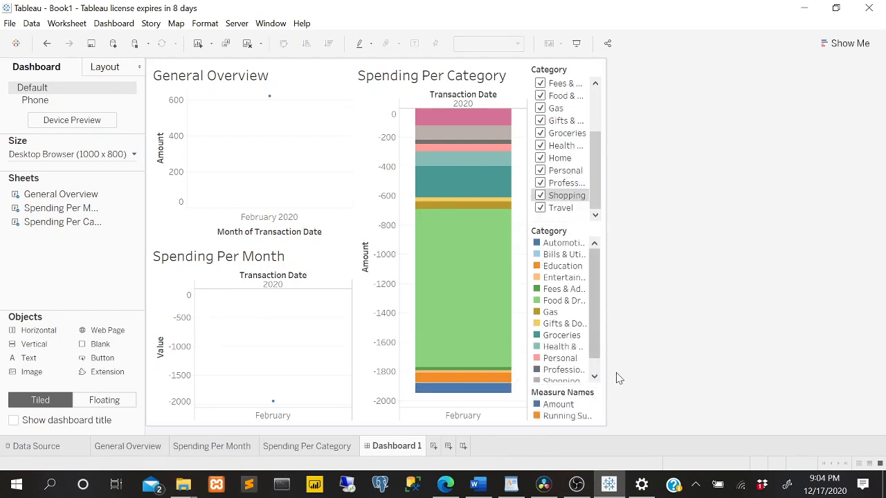
key("ctrl+z")
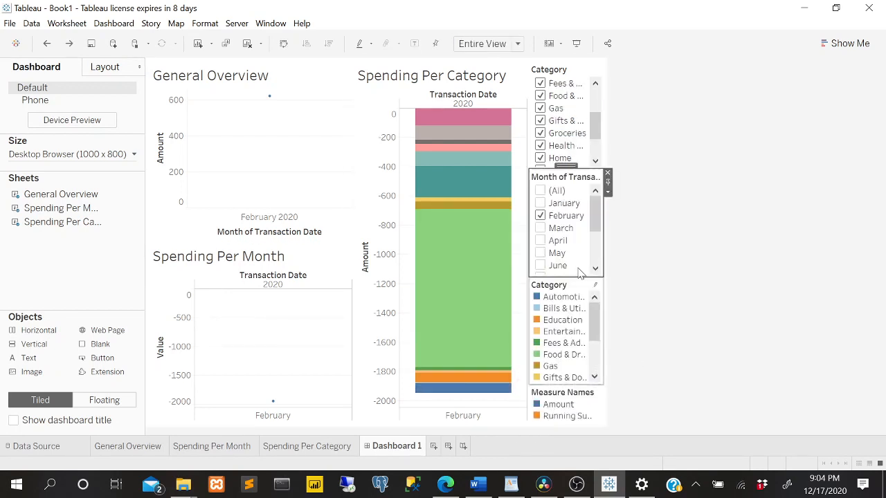
Reselect all months in the Month of Transaction Date filter and remove that filter card from the dashboard.
left_click(541, 191)
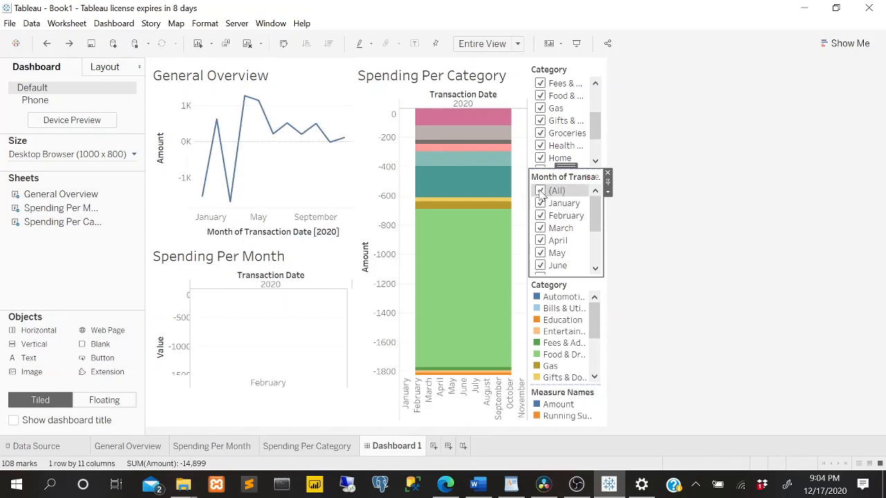
left_click(608, 173)
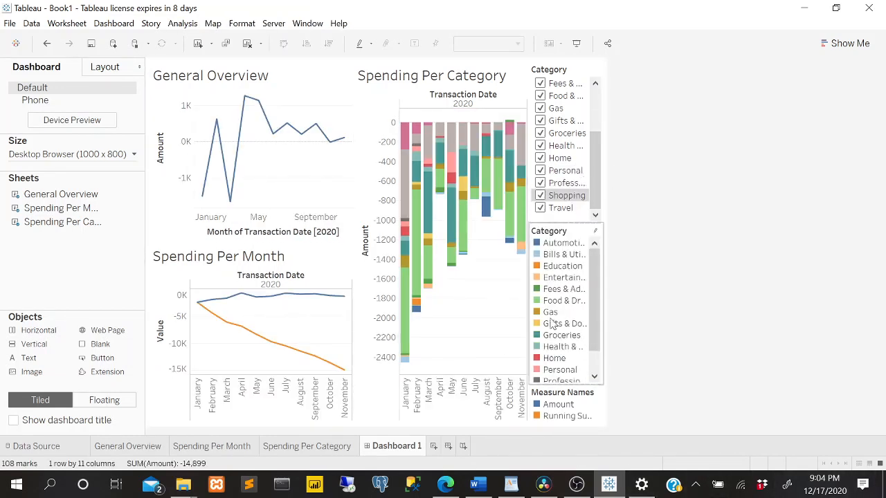
Look through the entries of the Category color legend and the options available for it.
scroll(577, 313, "down", 2)
scroll(579, 309, "up", 2)
scroll(580, 307, "down", 2)
scroll(581, 305, "up", 2)
scroll(581, 304, "down", 2)
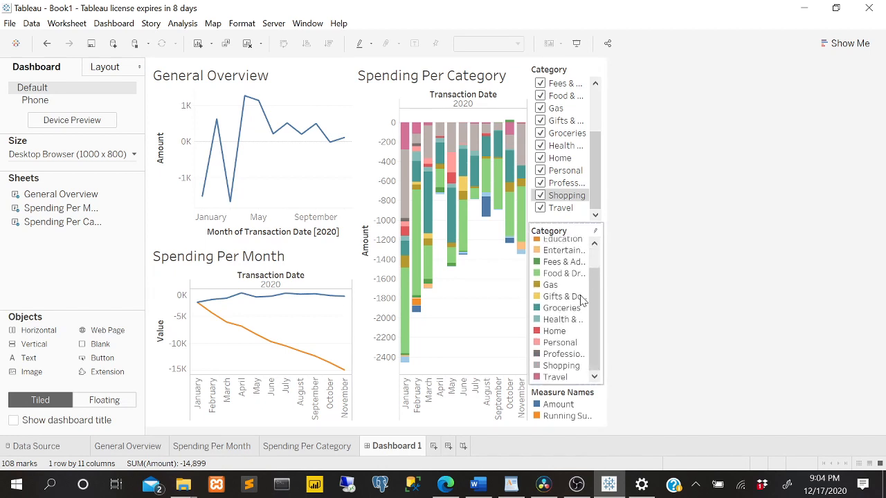
scroll(581, 305, "up", 2)
left_click(583, 258)
right_click(583, 258)
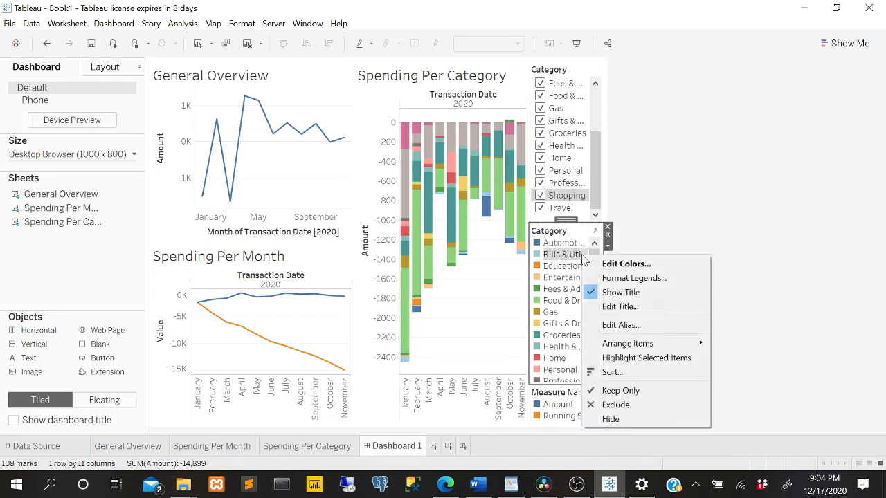
left_click(652, 205)
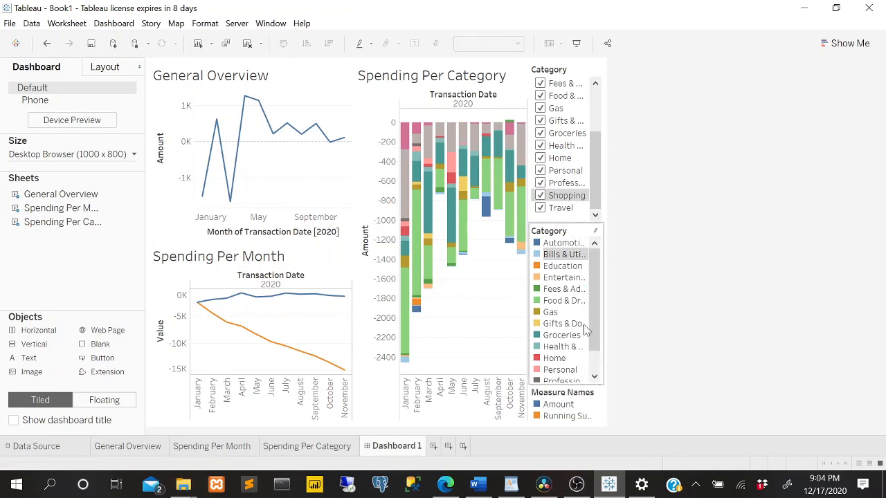
Move the Measure Names legend directly beneath the Spending Per Month chart and adjust its height so title and entries fit.
left_click(557, 404)
mouse_move(564, 380)
left_mouse_down()
mouse_move(484, 346)
mouse_move(332, 180)
mouse_move(374, 391)
mouse_move(350, 423)
mouse_move(356, 409)
mouse_move(328, 409)
left_mouse_up()
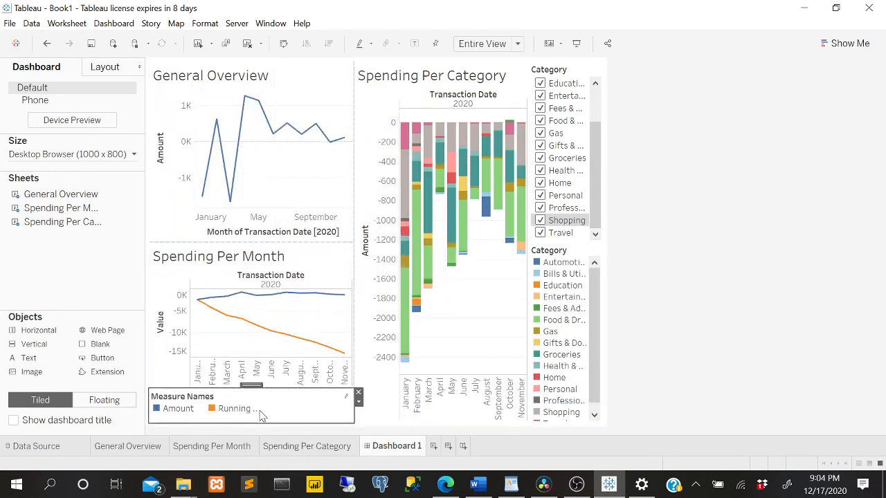
left_click_drag(273, 393, 283, 400)
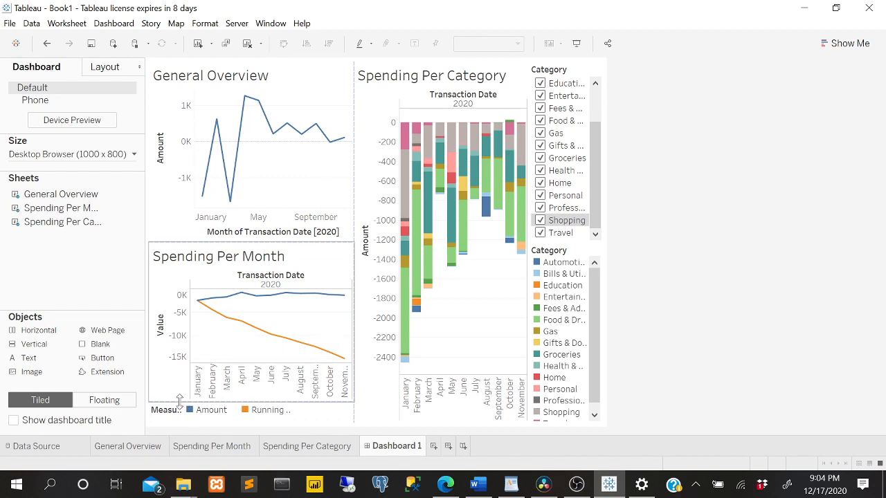
left_click_drag(178, 400, 188, 389)
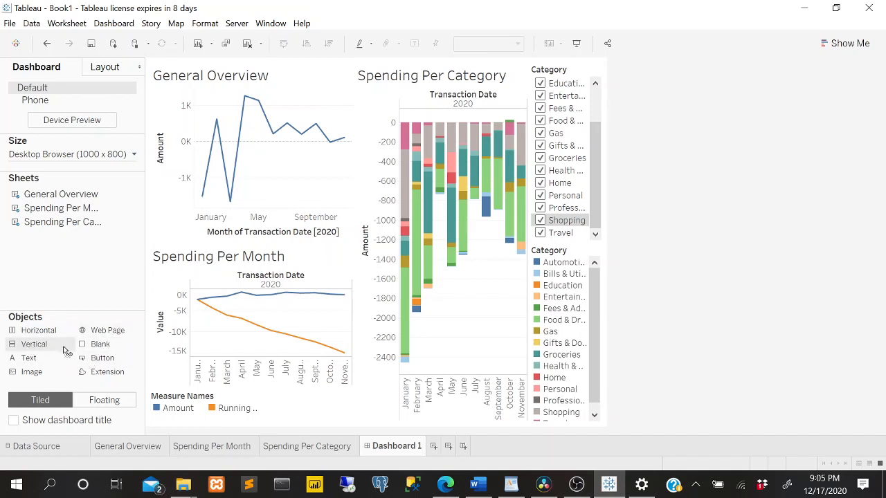
Add a vertical container spanning the full dashboard width above all charts, and reduce its height to a narrow header band.
mouse_move(32, 345)
left_mouse_down()
mouse_move(307, 65)
mouse_move(289, 79)
mouse_move(236, 93)
left_mouse_up()
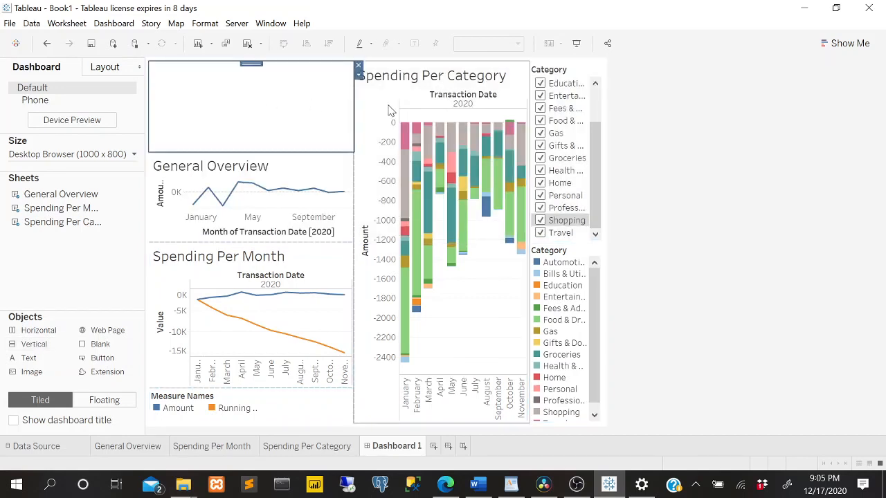
left_click_drag(390, 80, 338, 117)
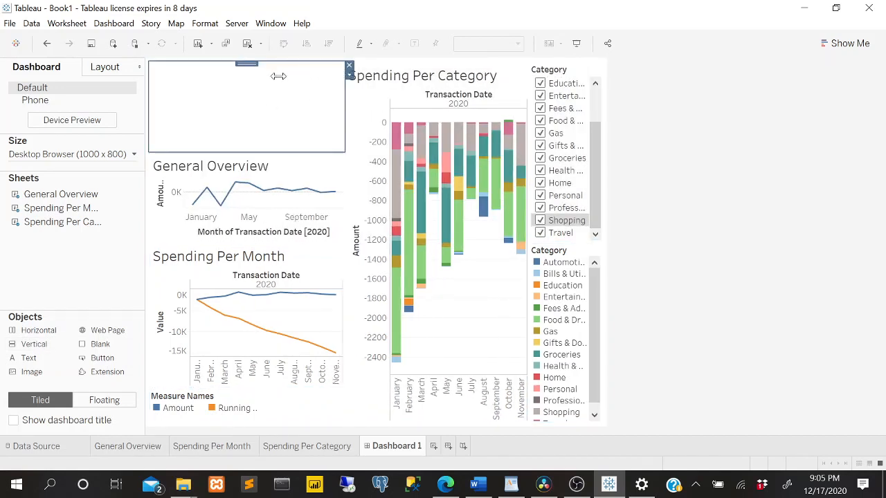
left_click_drag(268, 64, 362, 65)
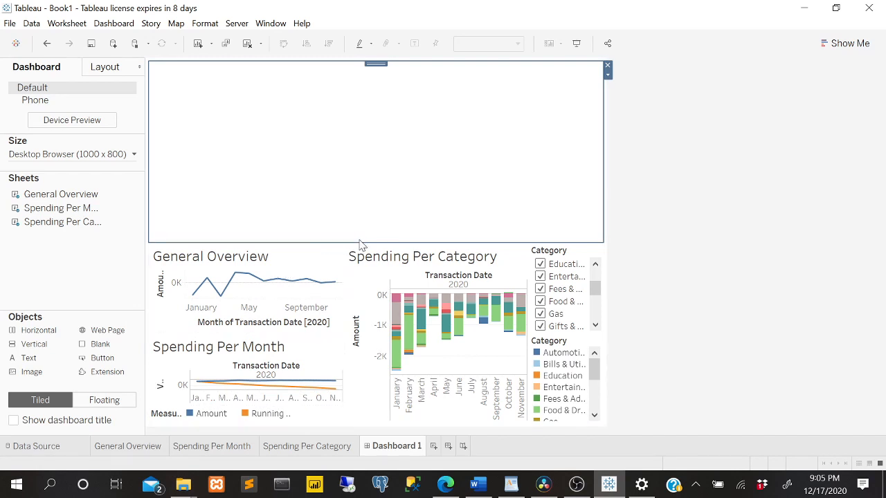
left_click_drag(356, 241, 379, 124)
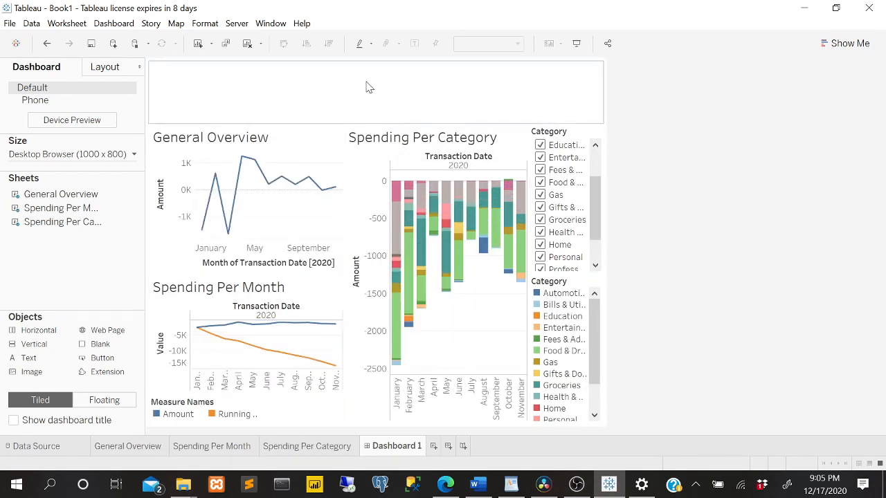
left_click(366, 130)
left_click(357, 106)
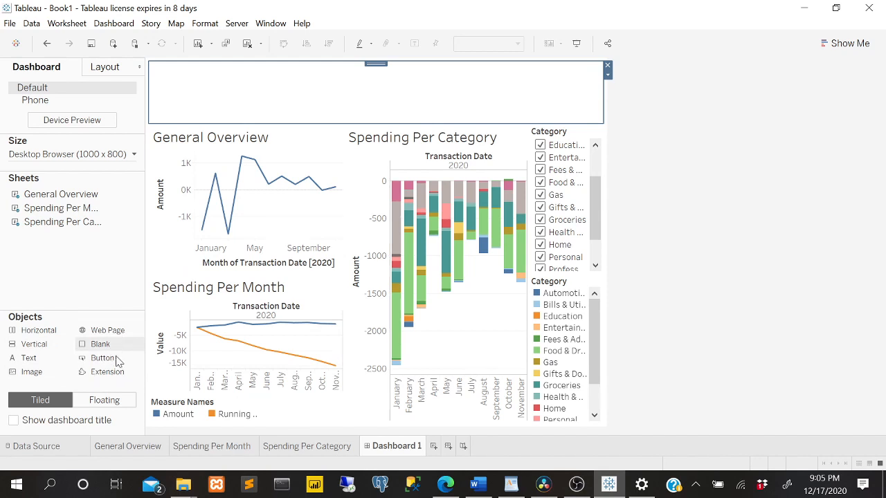
Add a text object to the header container with the cardholder's first name in possessive form followed by "Chase Credit Card Spending".
left_click_drag(42, 358, 258, 97)
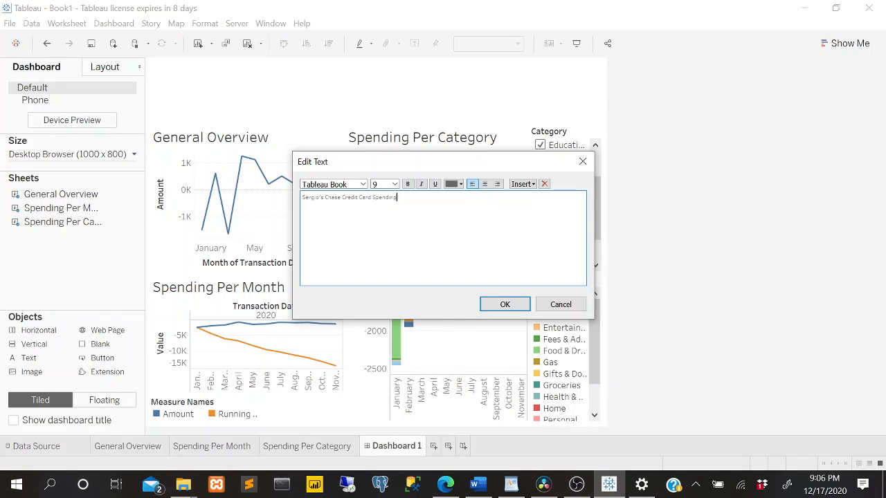
left_click(394, 184)
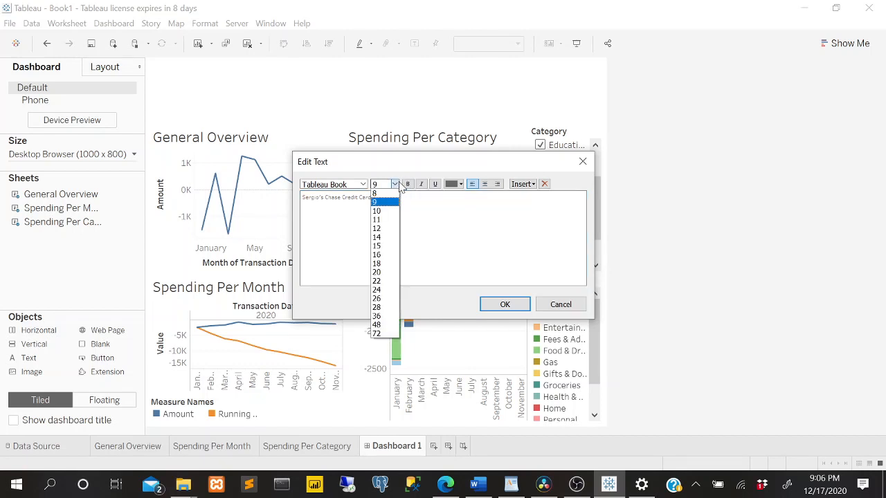
left_click(378, 272)
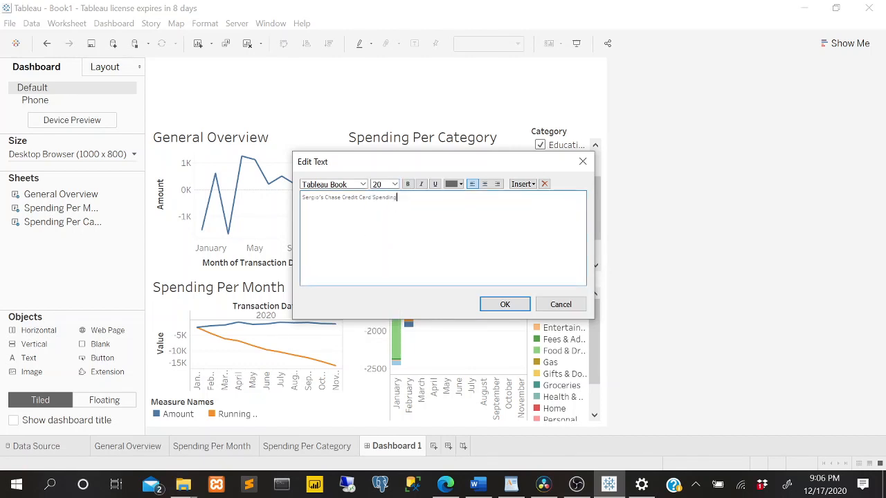
left_click(394, 184)
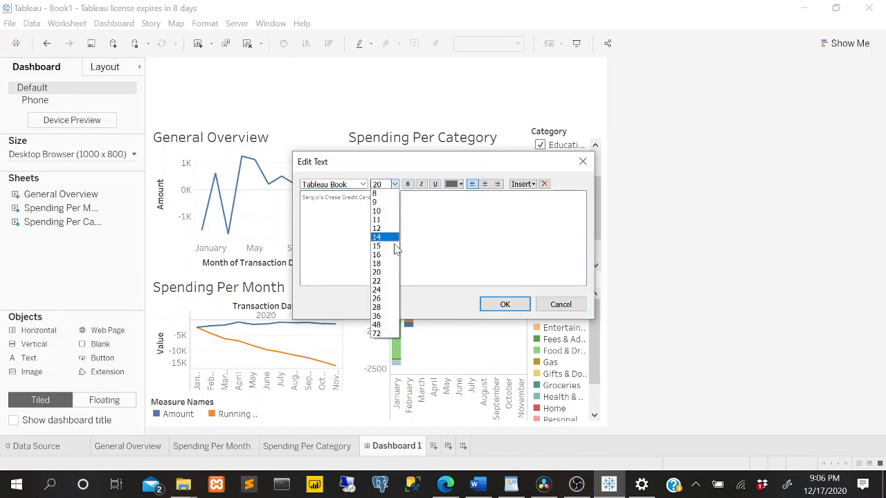
left_click(377, 290)
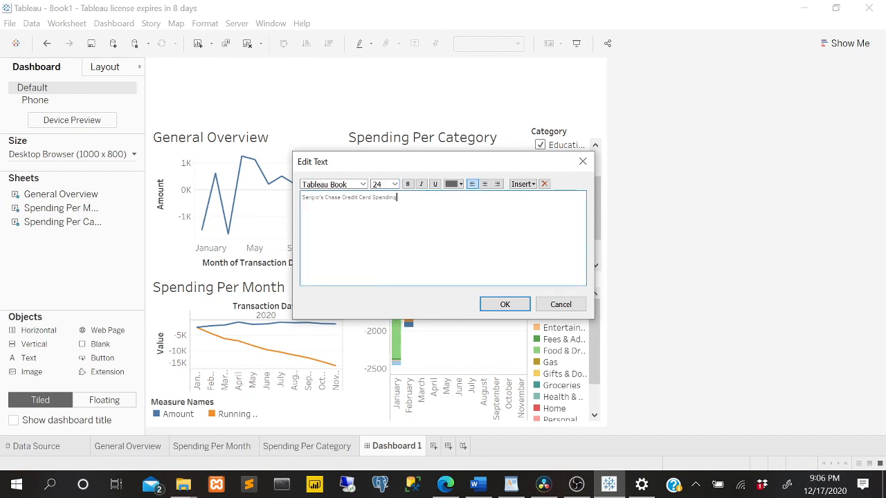
left_click(505, 303)
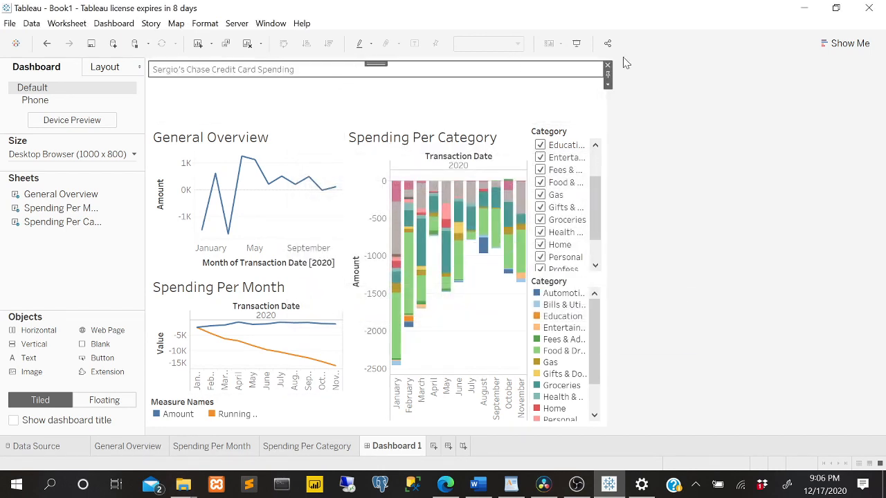
Set the font size of the entire header text to 28.
left_click(608, 84)
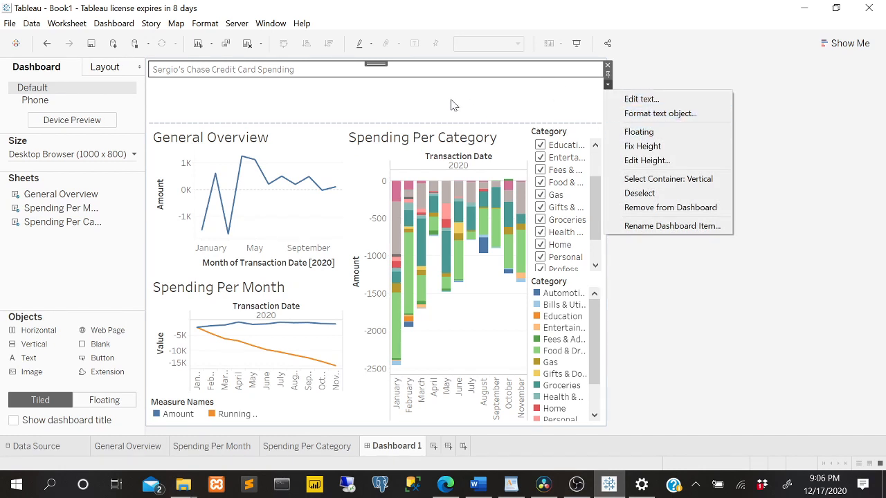
left_click(324, 82)
double_click(322, 81)
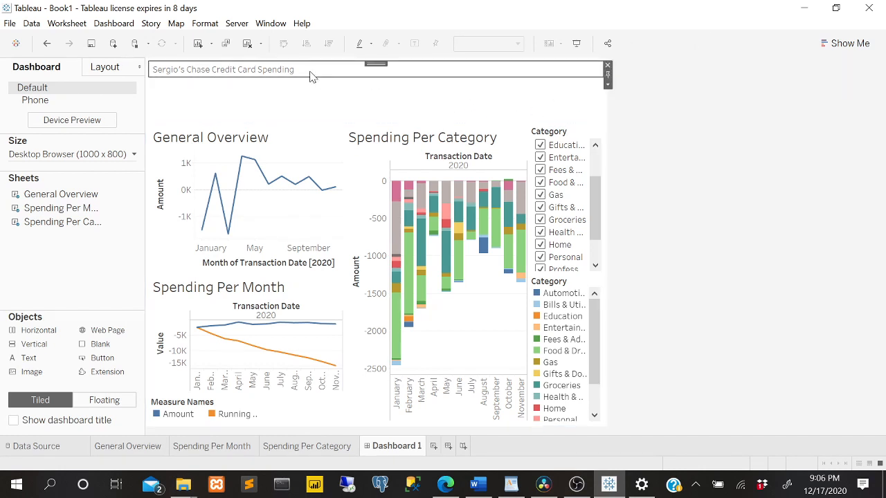
left_click(394, 184)
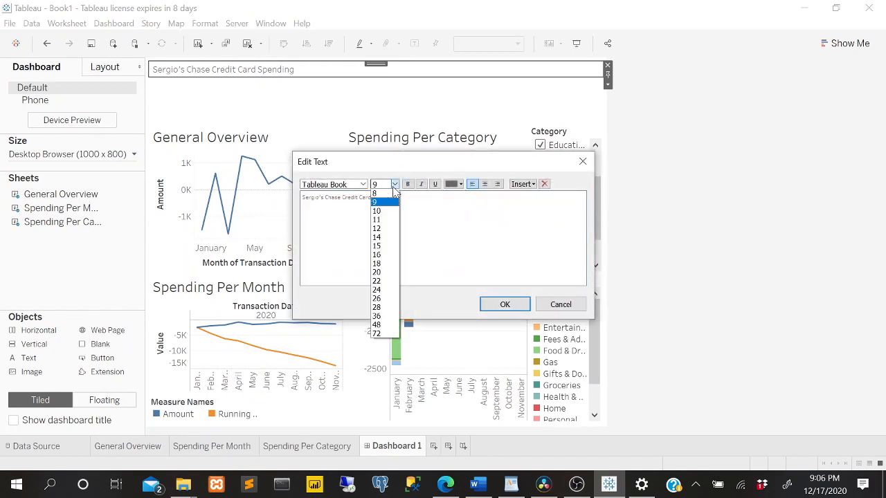
left_click(381, 299)
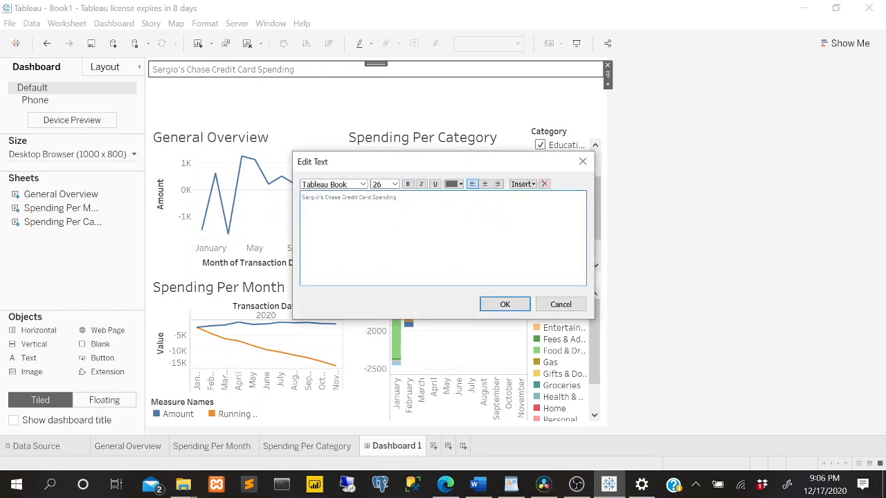
key("ctrl+a")
left_click(394, 184)
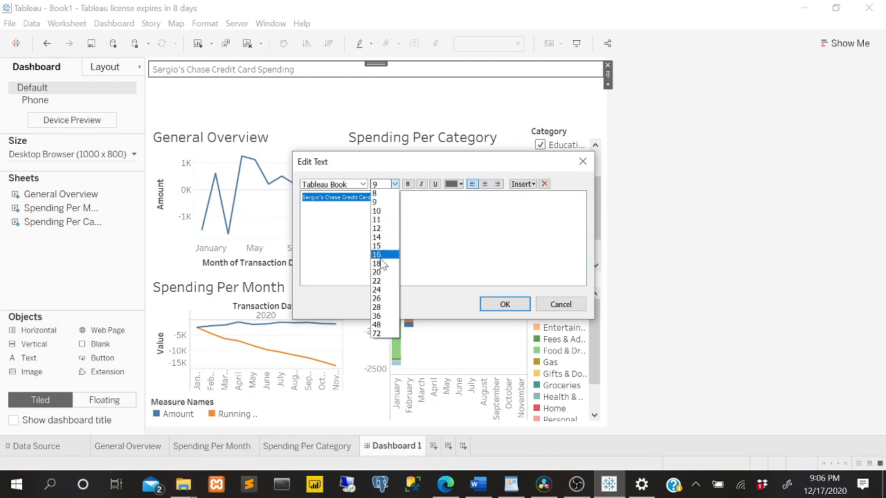
left_click(381, 272)
left_click(394, 184)
left_click(374, 193)
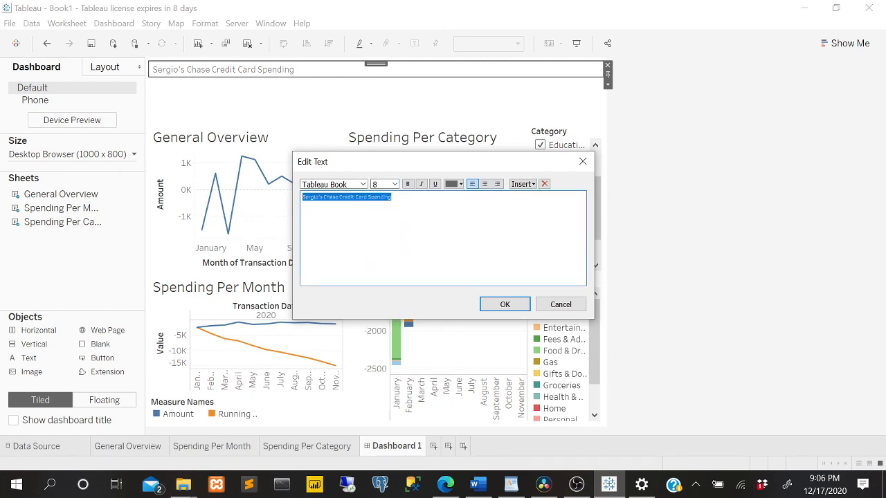
left_click(394, 184)
left_click(376, 289)
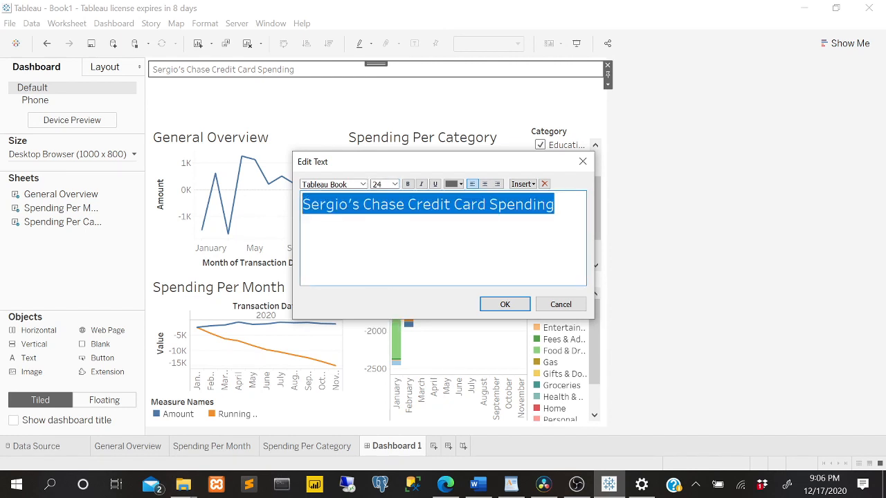
left_click(394, 184)
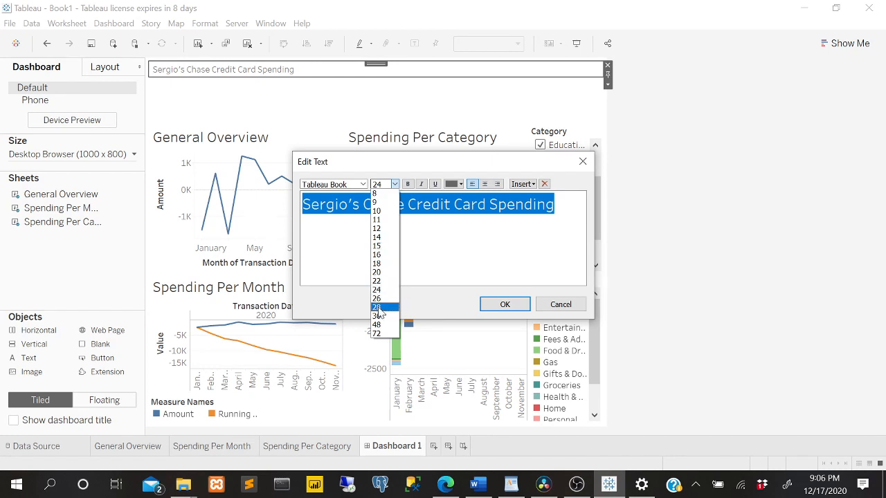
left_click(377, 307)
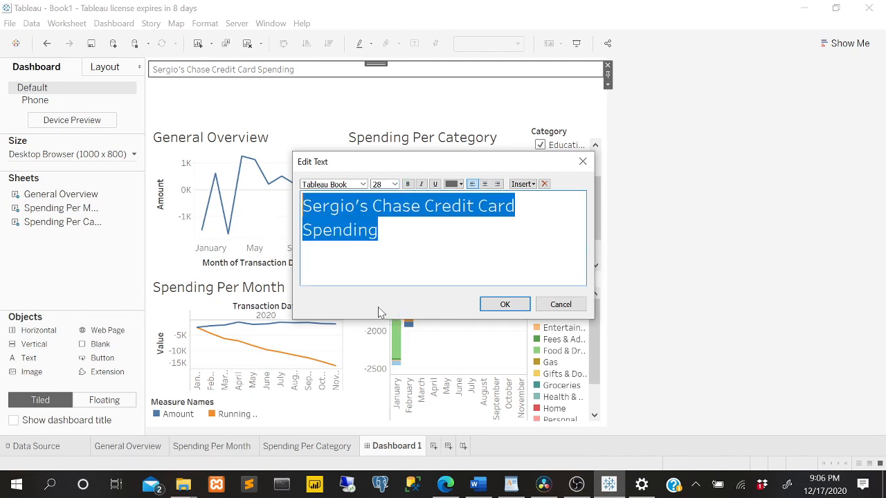
left_click(505, 305)
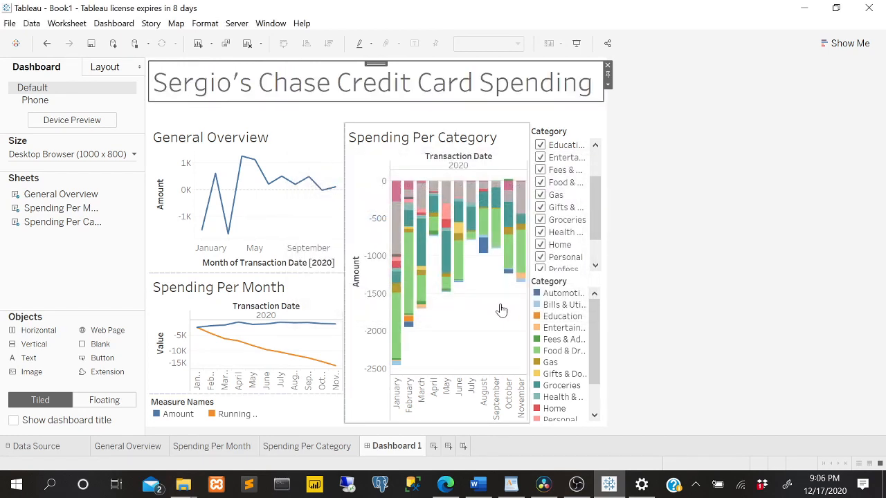